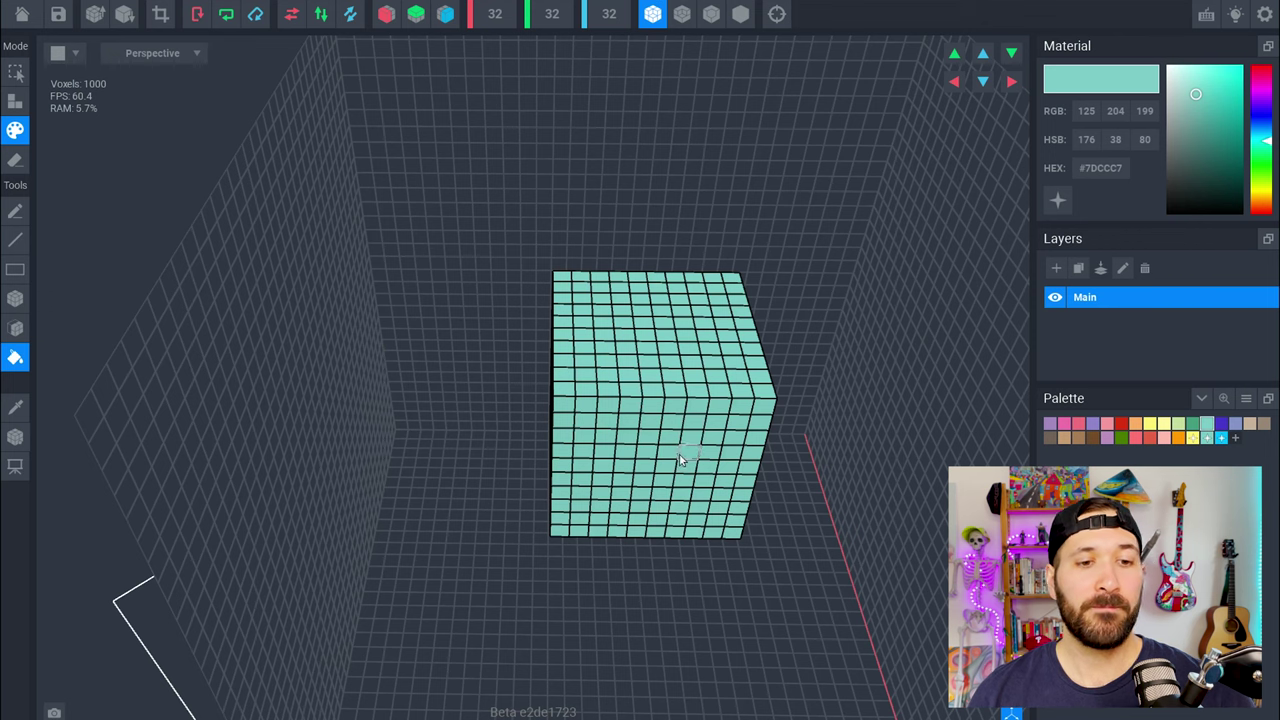
- Paint a 2×2 pale yellow #FFF69F square at the centre of the cube's top face and a red #D92E0E ring around it
{"action": "right_click_drag", "start_coordinate": [763, 456], "coordinate": [704, 400]}
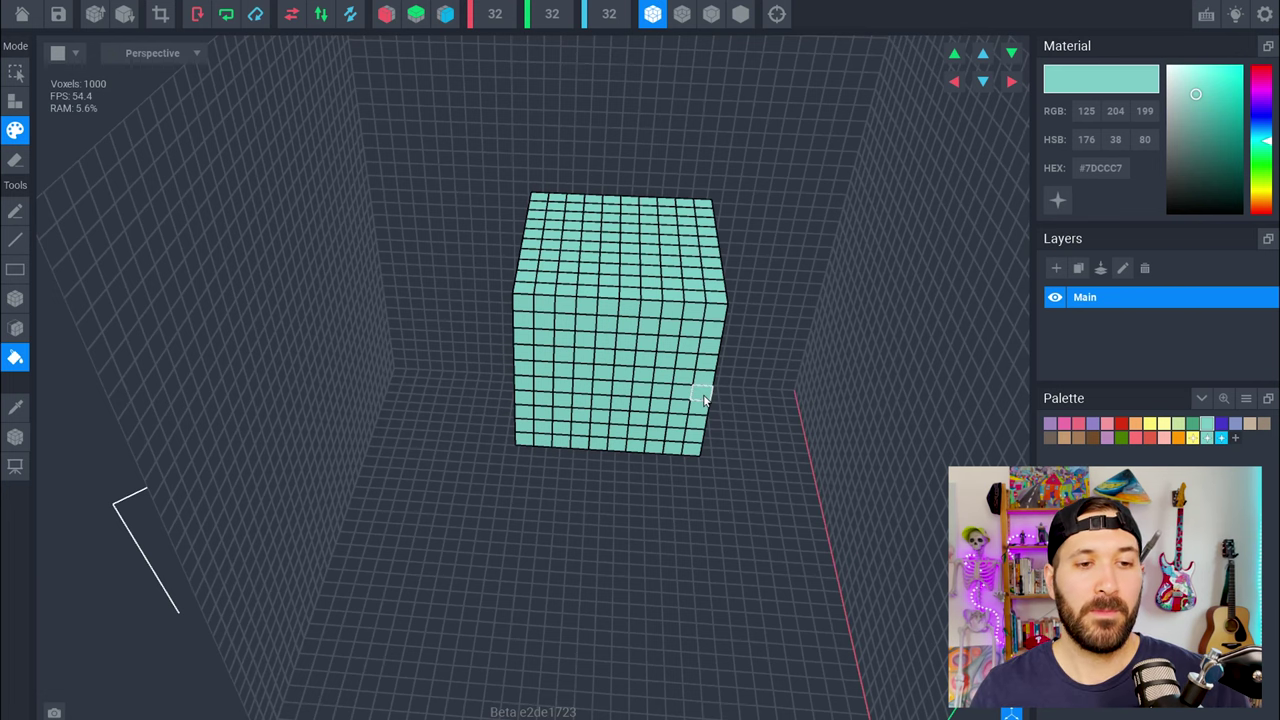
{"action": "right_click_drag", "start_coordinate": [704, 400], "coordinate": [626, 351]}
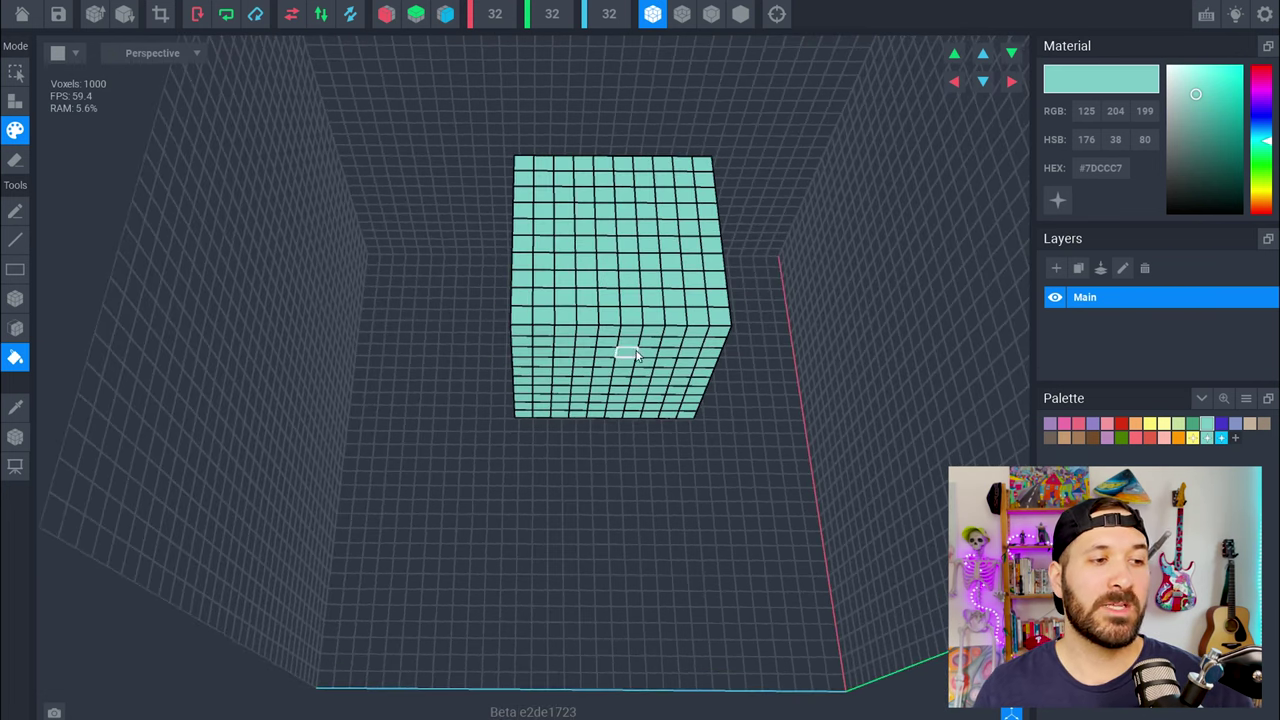
{"action": "left_click", "coordinate": [15, 211]}
{"action": "left_click", "coordinate": [1165, 425]}
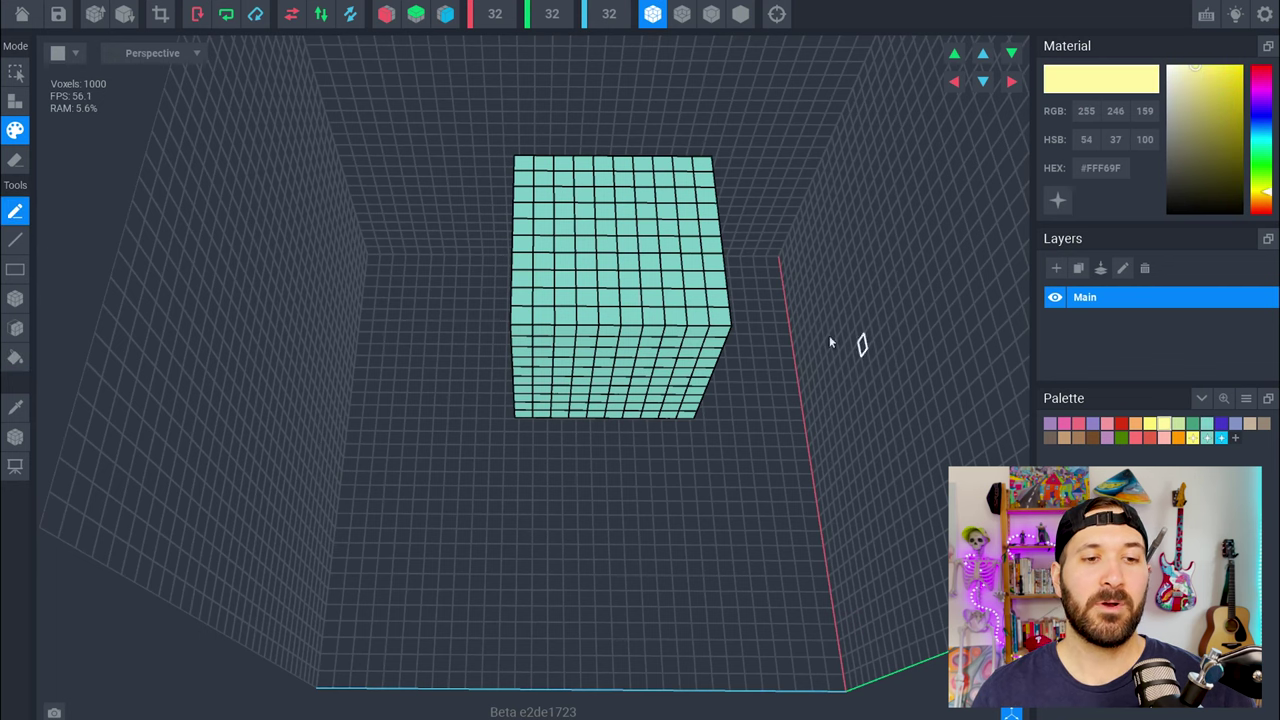
{"action": "right_click_drag", "start_coordinate": [654, 266], "coordinate": [561, 224]}
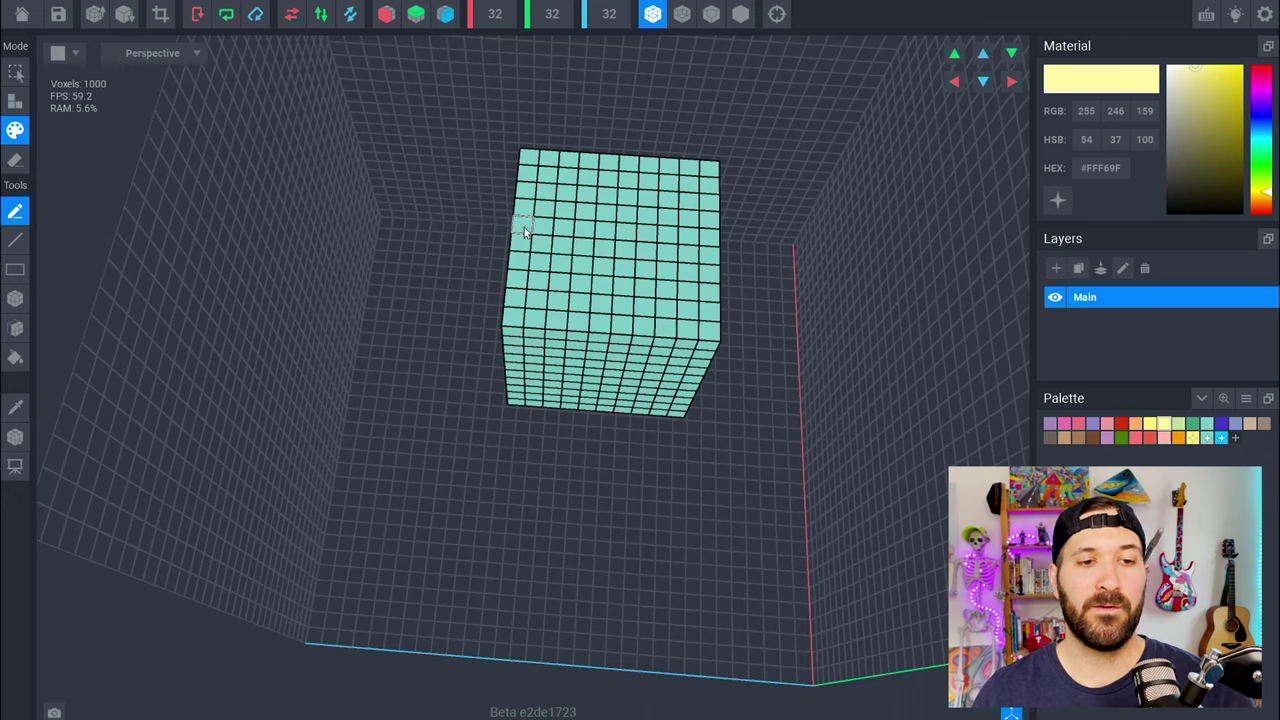
{"action": "left_click", "coordinate": [605, 232]}
{"action": "left_click", "coordinate": [606, 247]}
{"action": "left_click", "coordinate": [626, 248]}
{"action": "left_click", "coordinate": [625, 232]}
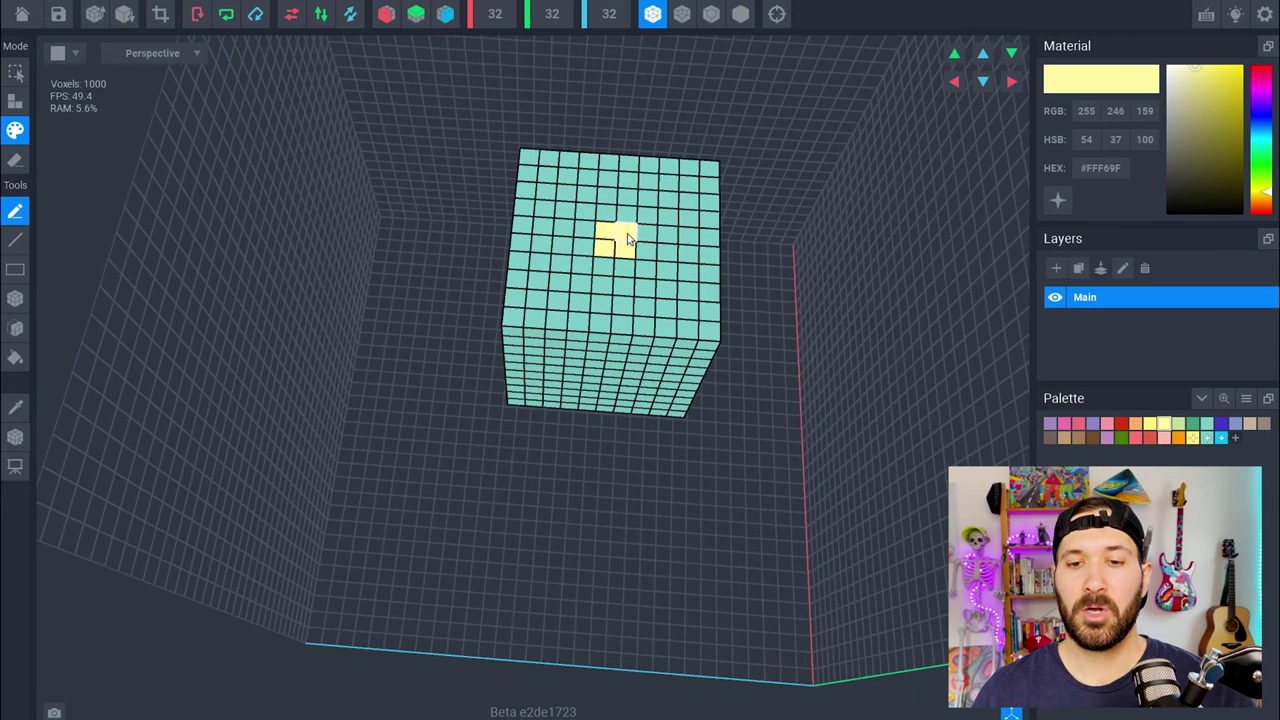
{"action": "left_click", "coordinate": [1121, 424]}
{"action": "mouse_move", "coordinate": [586, 213]}
{"action": "left_mouse_down"}
{"action": "mouse_move", "coordinate": [592, 265]}
{"action": "mouse_move", "coordinate": [645, 268]}
{"action": "mouse_move", "coordinate": [623, 209]}
{"action": "mouse_move", "coordinate": [586, 208]}
{"action": "left_mouse_up"}
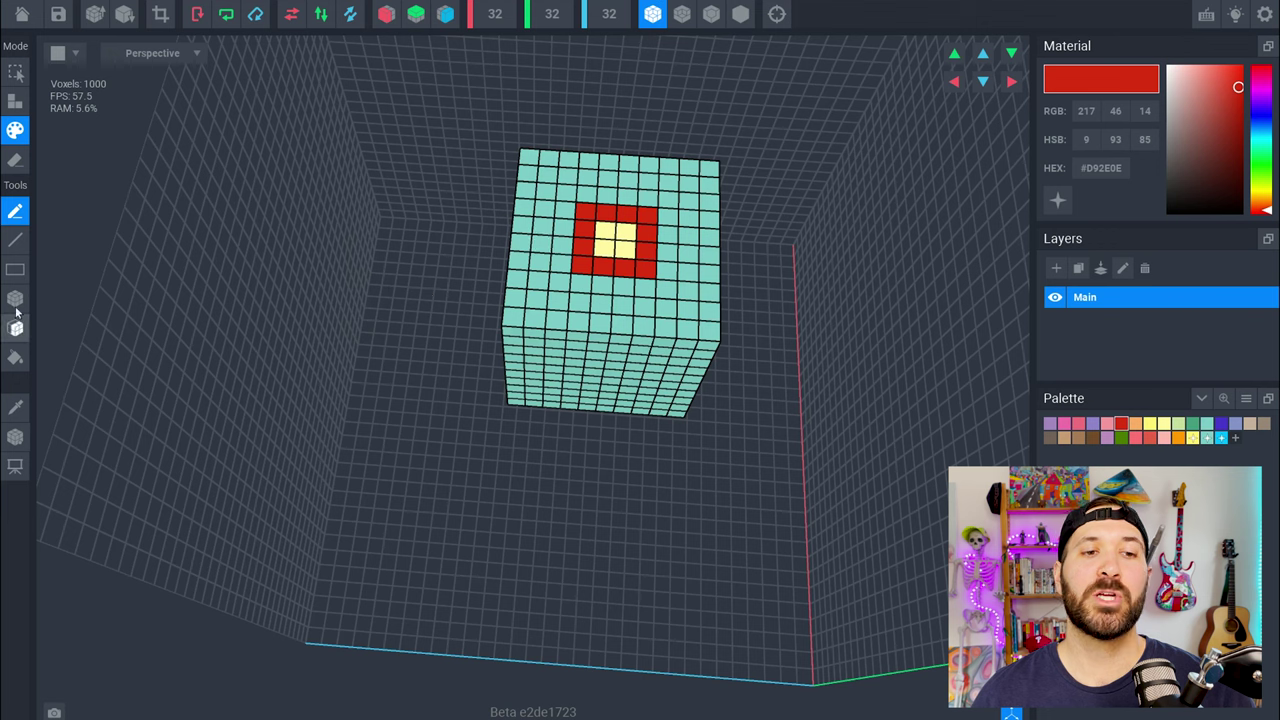
- Paint a blue-violet #4736CA ring around the red one using the Line tool, and a pink #EE71A9 ring around that
{"action": "left_click", "coordinate": [16, 242]}
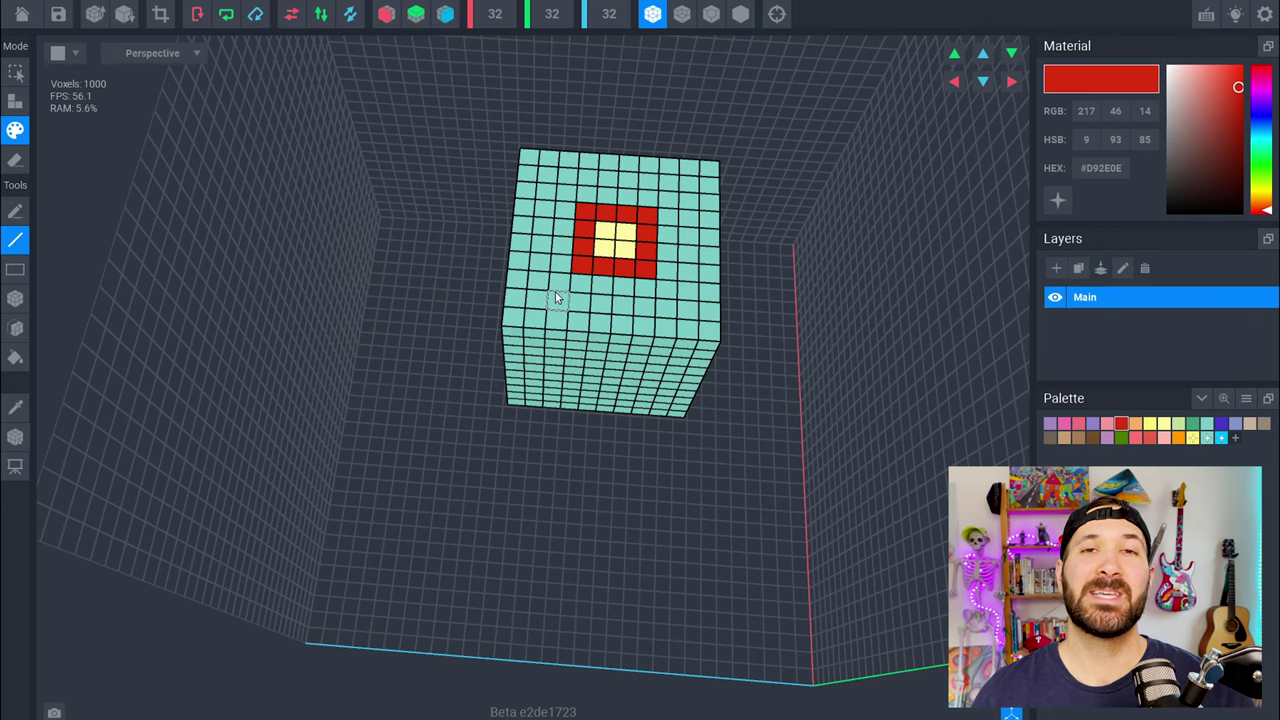
{"action": "right_click_drag", "start_coordinate": [557, 298], "coordinate": [557, 298]}
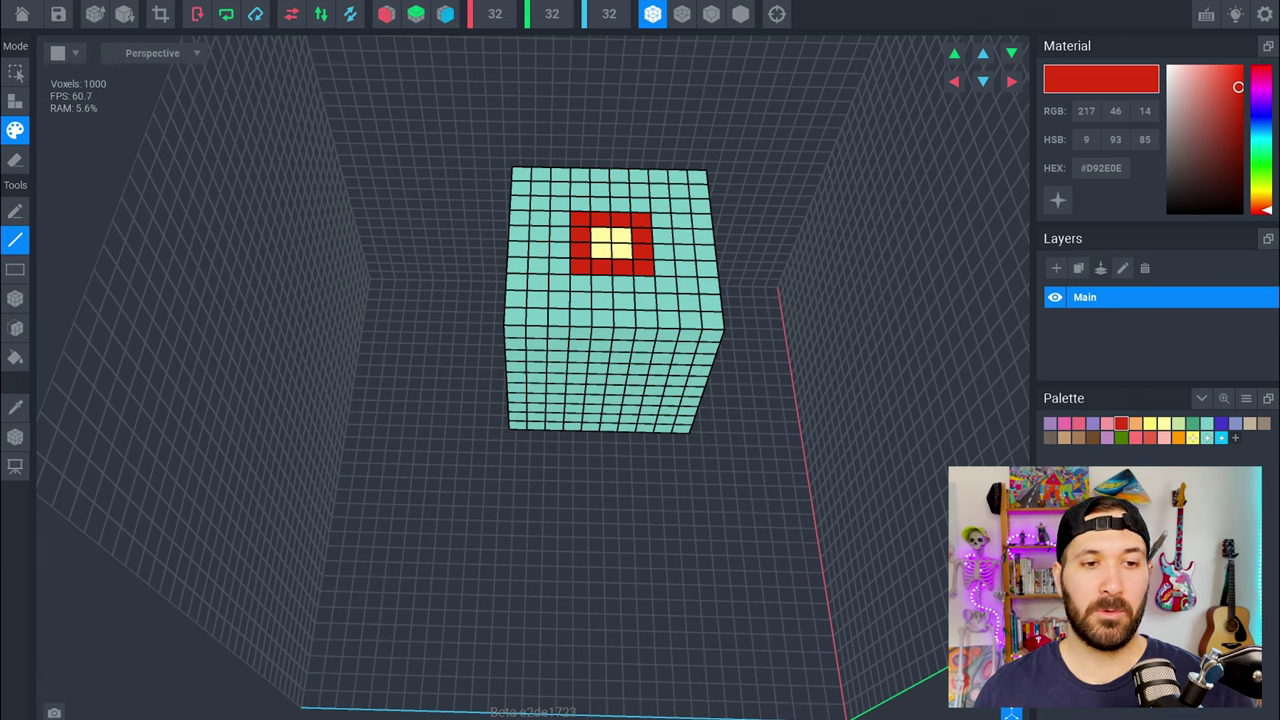
{"action": "left_click", "coordinate": [1222, 425]}
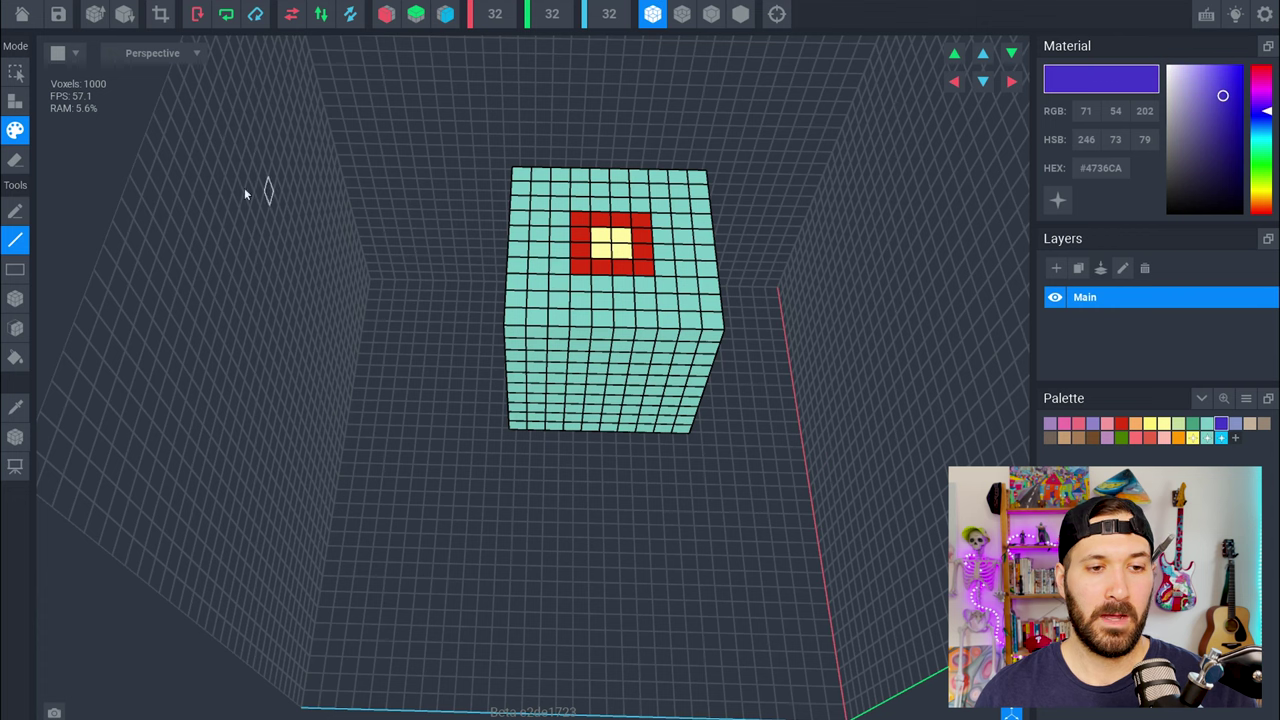
{"action": "mouse_move", "coordinate": [559, 203]}
{"action": "left_mouse_down"}
{"action": "mouse_move", "coordinate": [561, 270]}
{"action": "mouse_move", "coordinate": [663, 283]}
{"action": "mouse_move", "coordinate": [680, 222]}
{"action": "mouse_move", "coordinate": [662, 208]}
{"action": "mouse_move", "coordinate": [574, 206]}
{"action": "left_mouse_up"}
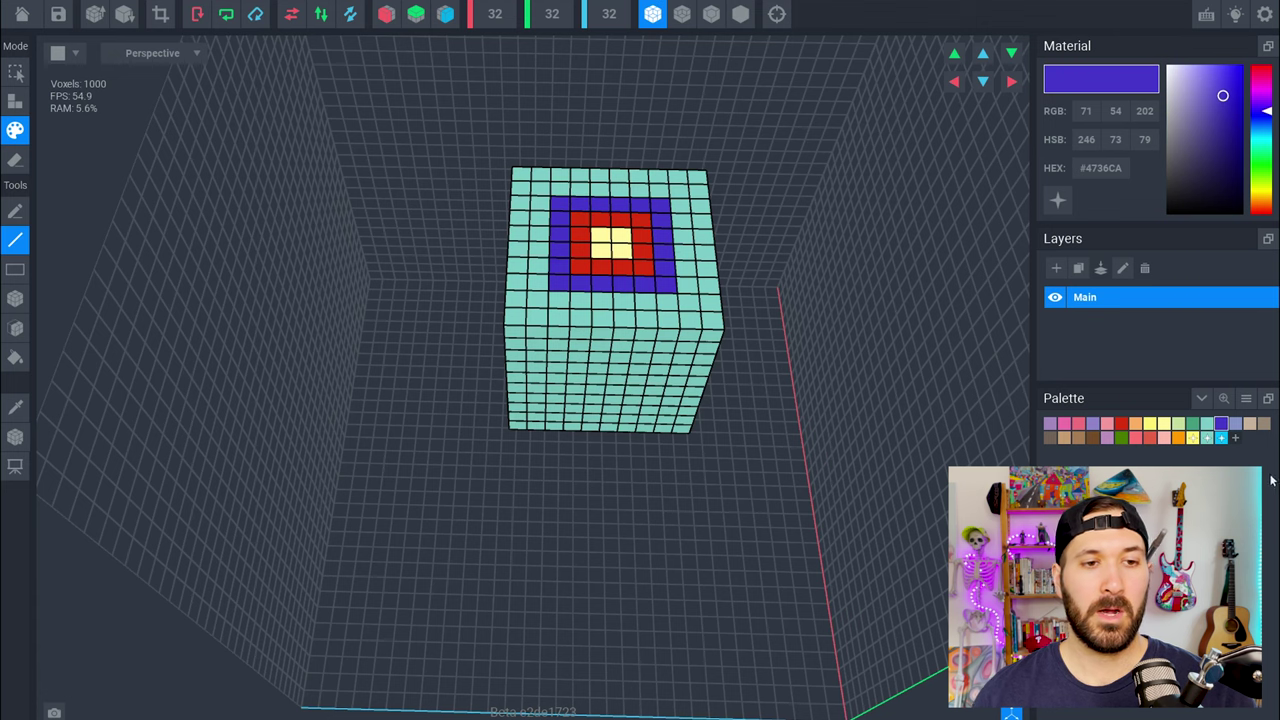
{"action": "left_click", "coordinate": [1064, 424]}
{"action": "mouse_move", "coordinate": [537, 187]}
{"action": "left_mouse_down"}
{"action": "mouse_move", "coordinate": [537, 290]}
{"action": "mouse_move", "coordinate": [686, 300]}
{"action": "left_mouse_up"}
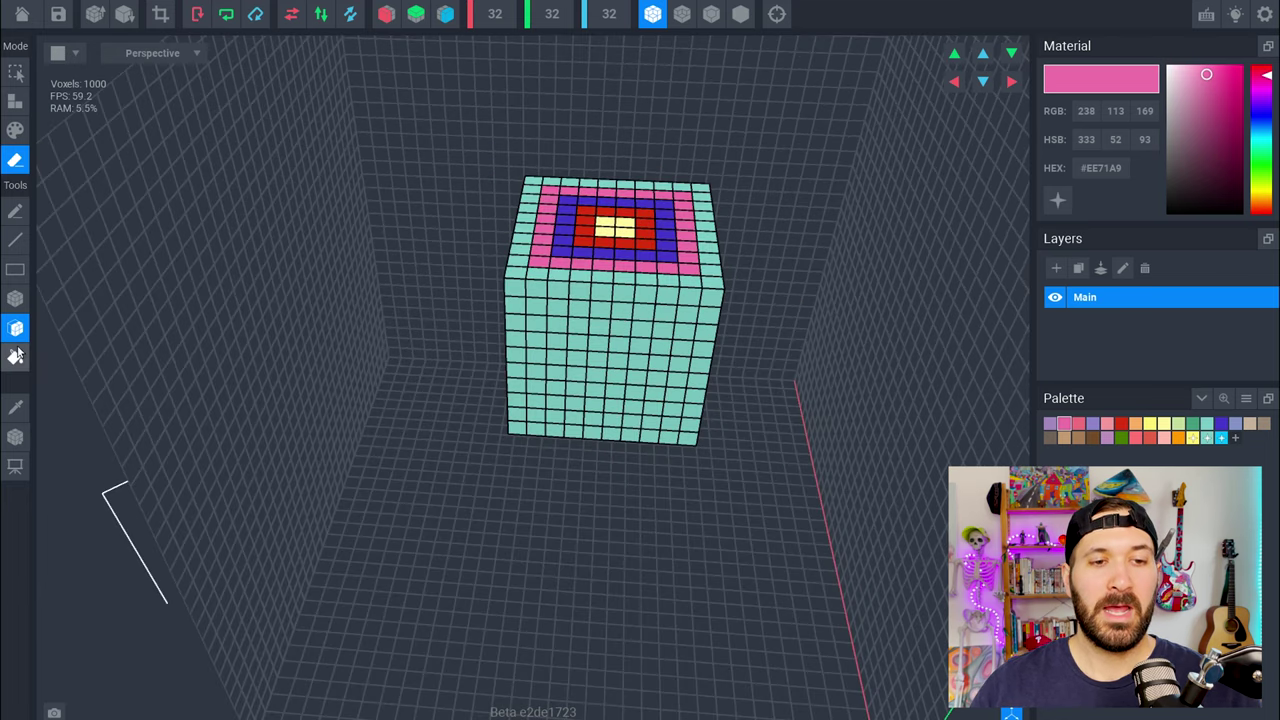
- Erase the cube's outermost teal ring five layers deep with the Face tool
{"action": "right_click_drag", "start_coordinate": [643, 286], "coordinate": [643, 300]}
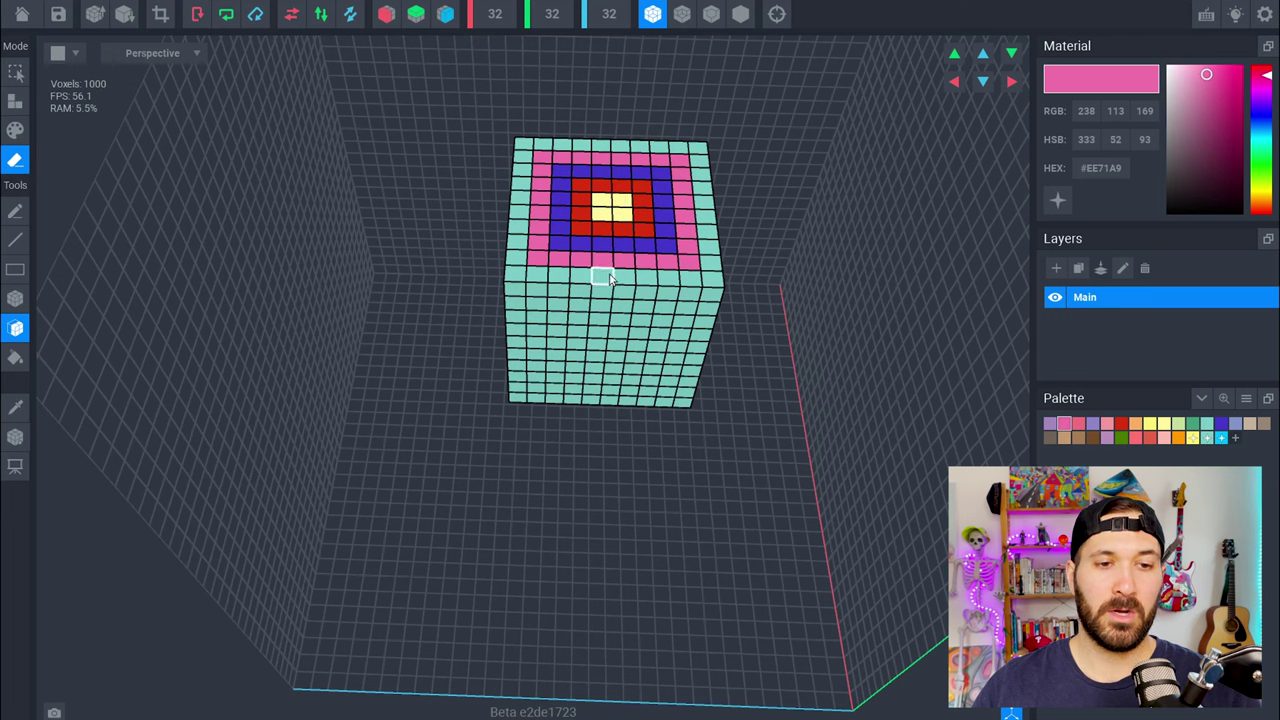
{"action": "left_click_drag", "start_coordinate": [623, 284], "coordinate": [626, 324]}
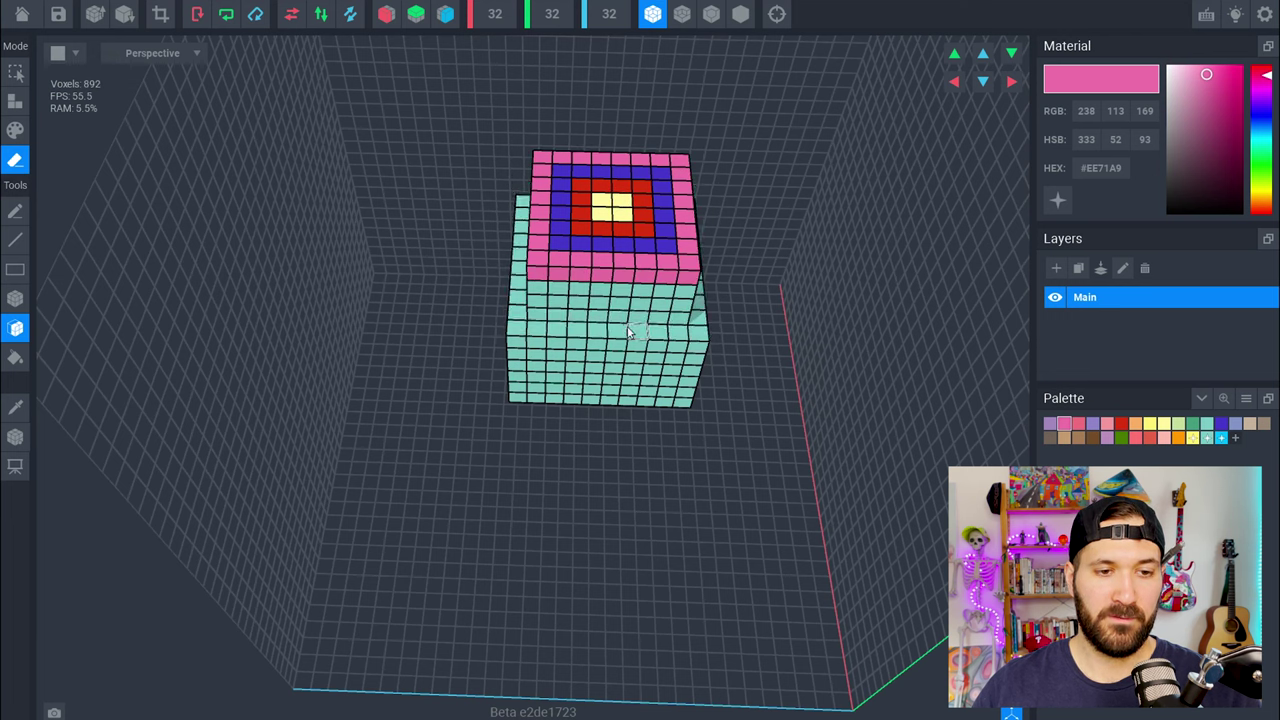
{"action": "right_click_drag", "start_coordinate": [626, 333], "coordinate": [622, 359]}
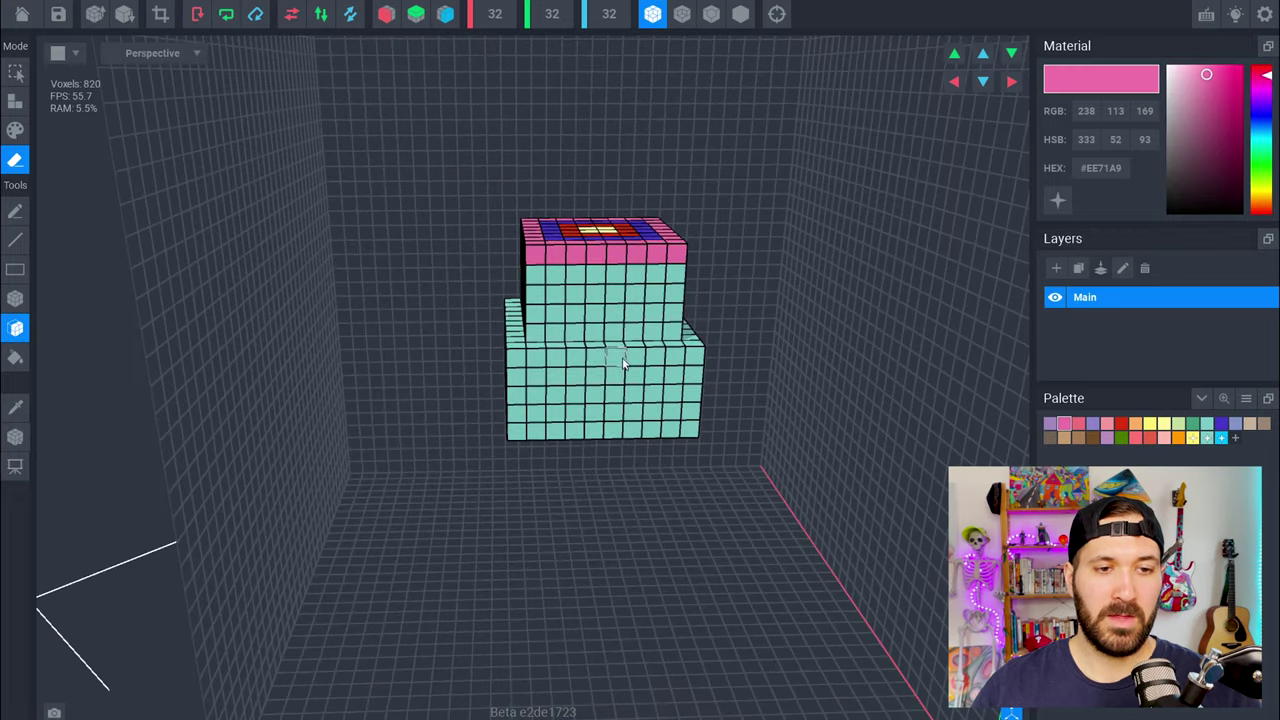
- Erase the pink, blue and red rings, each one layer shallower than the ring outside it, plus the yellow cap, forming a stepped pyramid
{"action": "right_click_drag", "start_coordinate": [612, 290], "coordinate": [607, 270]}
{"action": "left_click_drag", "start_coordinate": [605, 261], "coordinate": [607, 276]}
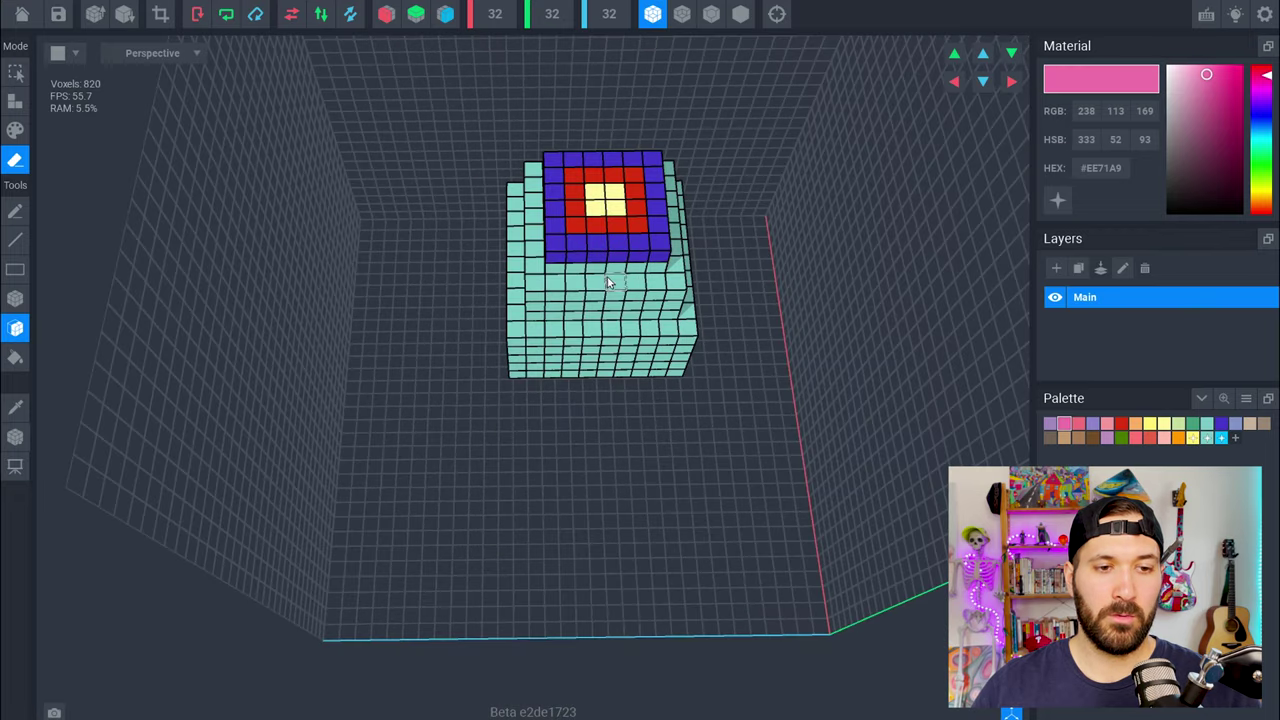
{"action": "left_click", "coordinate": [616, 256]}
{"action": "left_click", "coordinate": [615, 258]}
{"action": "right_click_drag", "start_coordinate": [616, 263], "coordinate": [614, 206]}
{"action": "left_click", "coordinate": [611, 230]}
{"action": "left_click", "coordinate": [618, 248]}
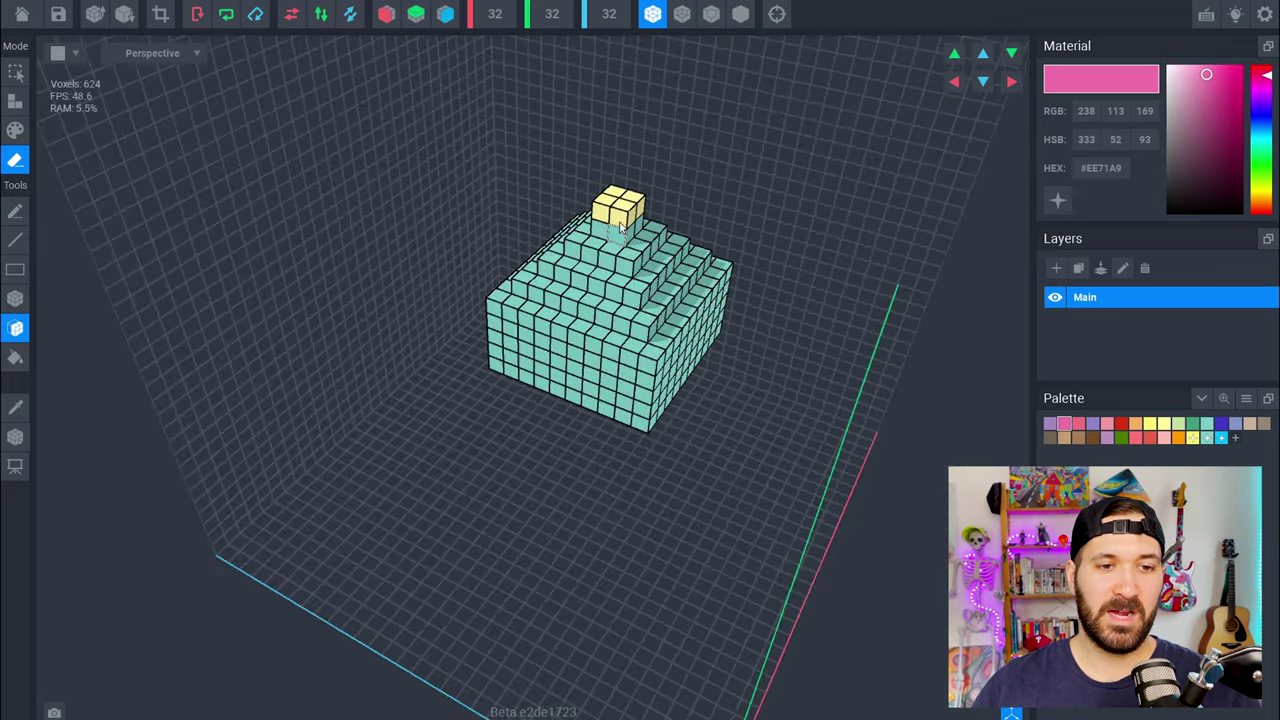
{"action": "mouse_move", "coordinate": [622, 268]}
{"action": "right_mouse_down"}
{"action": "mouse_move", "coordinate": [609, 240]}
{"action": "mouse_move", "coordinate": [611, 283]}
{"action": "right_mouse_up"}
{"action": "left_click", "coordinate": [620, 199]}
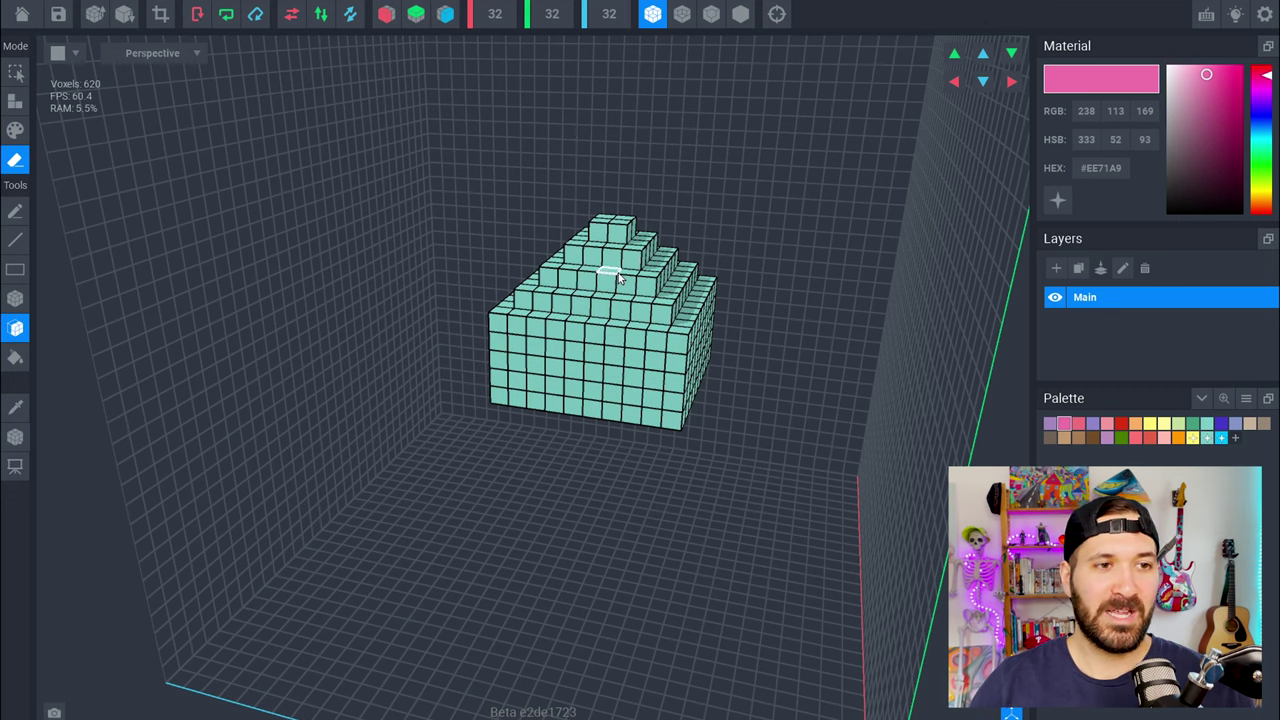
- Rotate the stepped pyramid 90 degrees about the red axis so it lies on its side
{"action": "right_click_drag", "start_coordinate": [623, 280], "coordinate": [646, 297]}
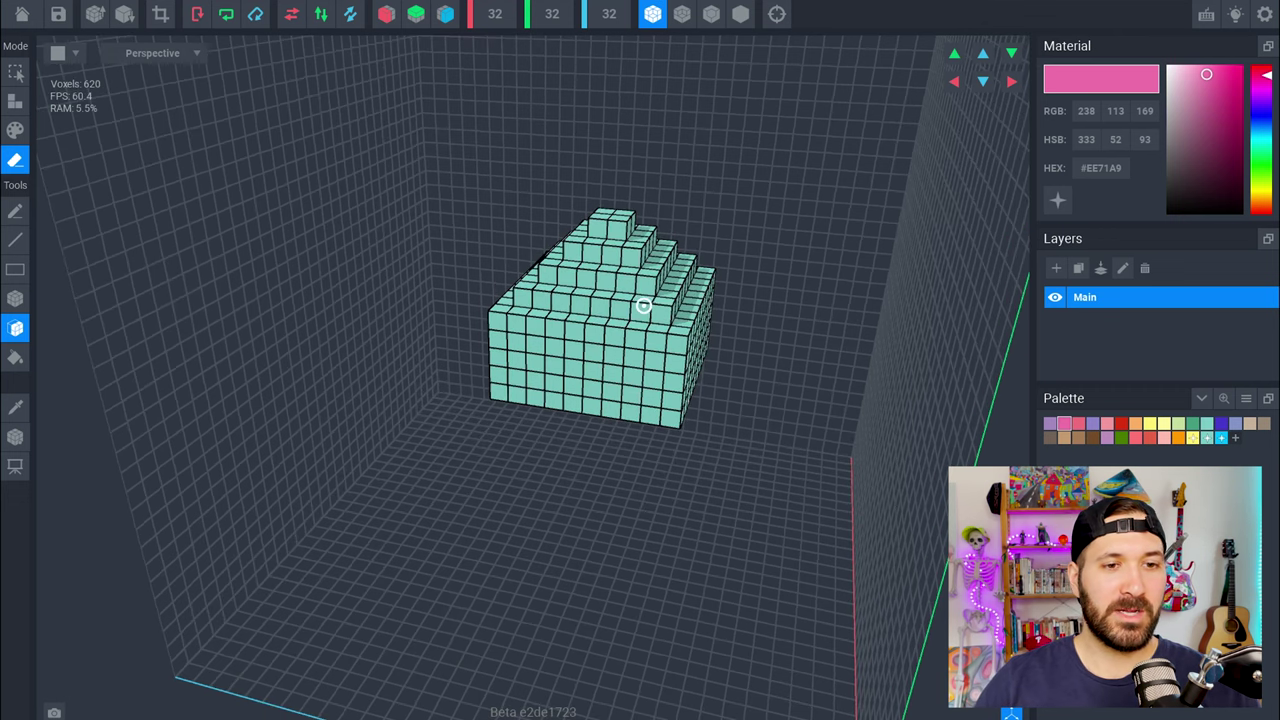
{"action": "left_click", "coordinate": [198, 13]}
{"action": "right_click_drag", "start_coordinate": [591, 224], "coordinate": [631, 260]}
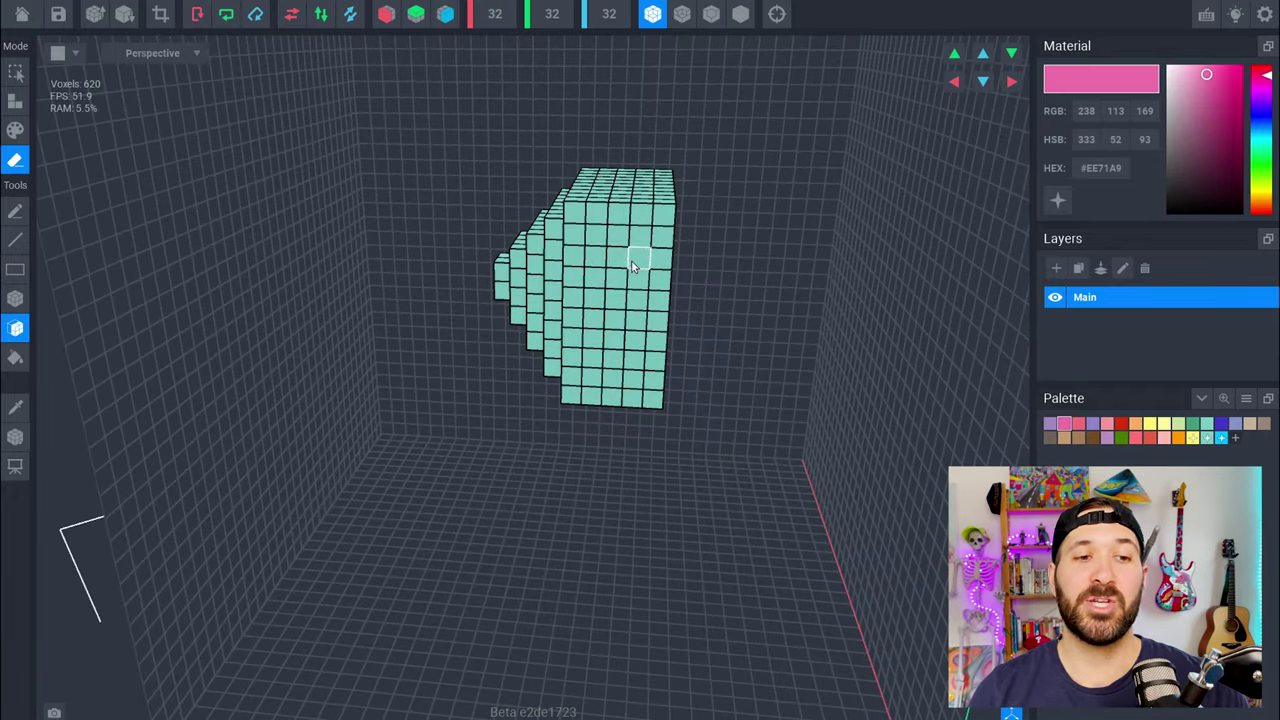
{"action": "right_click_drag", "start_coordinate": [631, 260], "coordinate": [614, 266]}
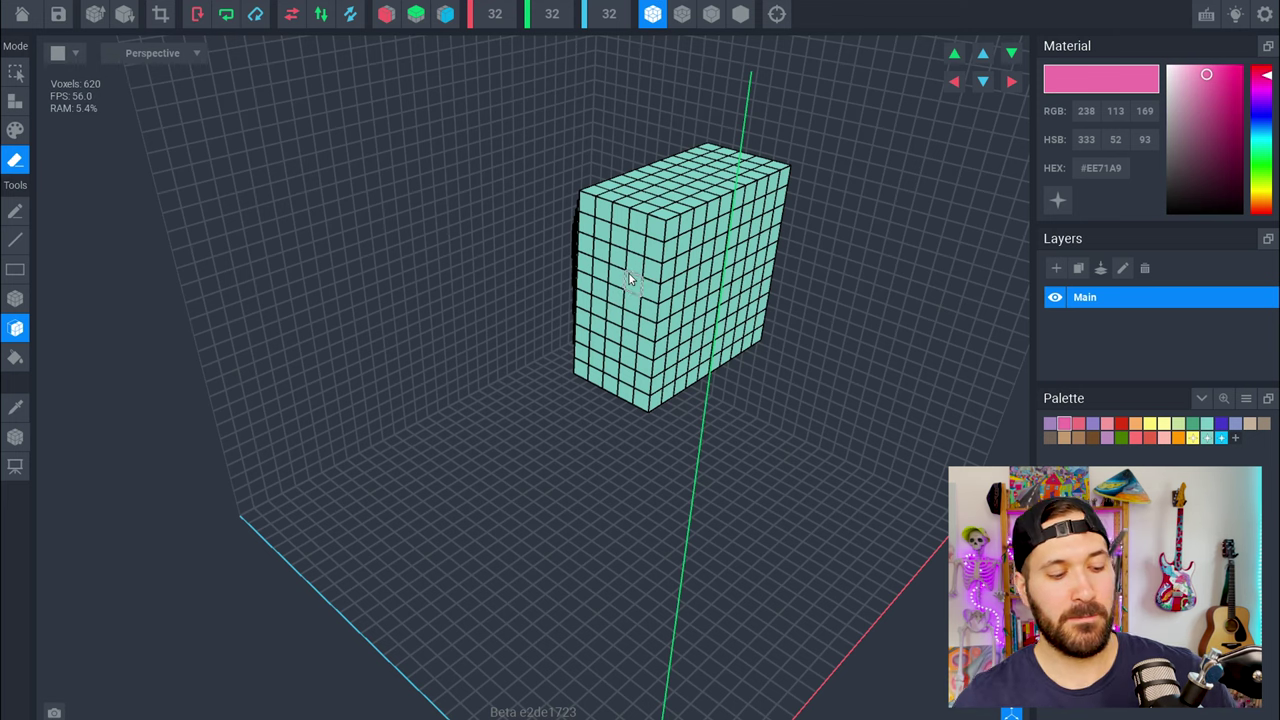
{"action": "right_click_drag", "start_coordinate": [628, 273], "coordinate": [647, 252]}
{"action": "right_click_drag", "start_coordinate": [545, 258], "coordinate": [552, 260]}
{"action": "mouse_move", "coordinate": [551, 260]}
{"action": "middle_mouse_down"}
{"action": "mouse_move", "coordinate": [631, 259]}
{"action": "mouse_move", "coordinate": [554, 265]}
{"action": "mouse_move", "coordinate": [562, 272]}
{"action": "middle_mouse_up"}
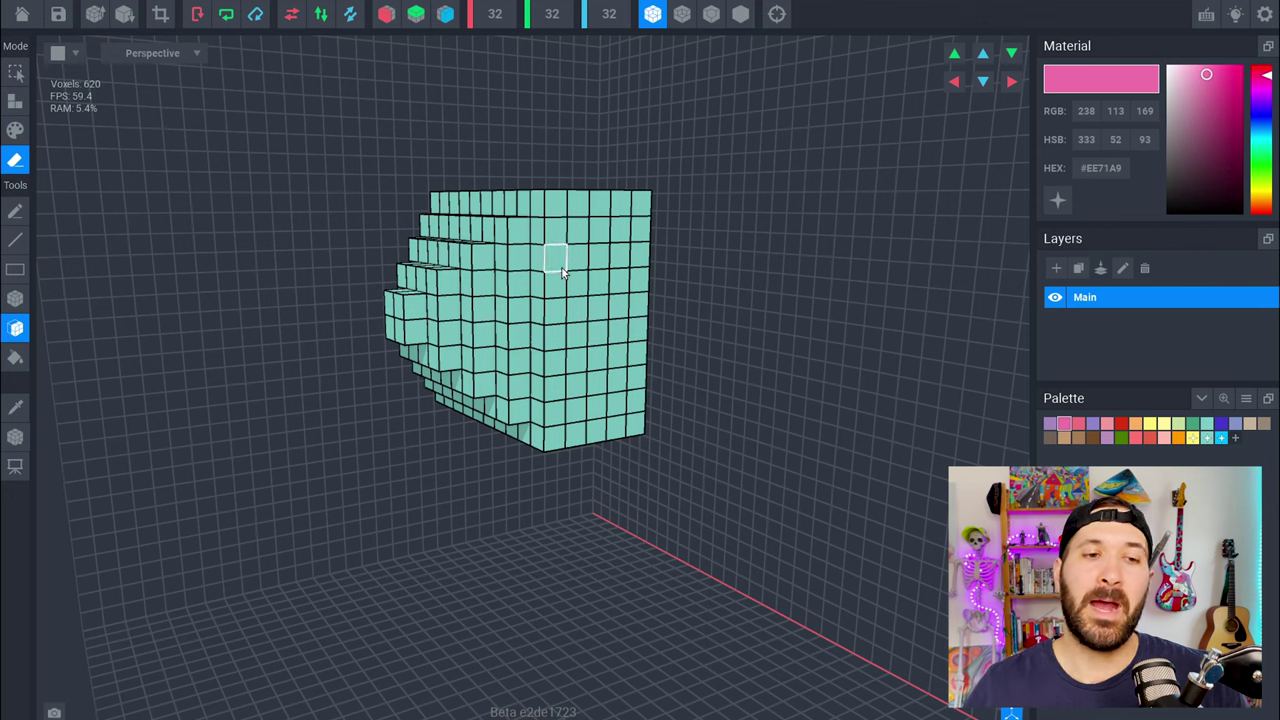
{"action": "right_click_drag", "start_coordinate": [562, 268], "coordinate": [561, 275]}
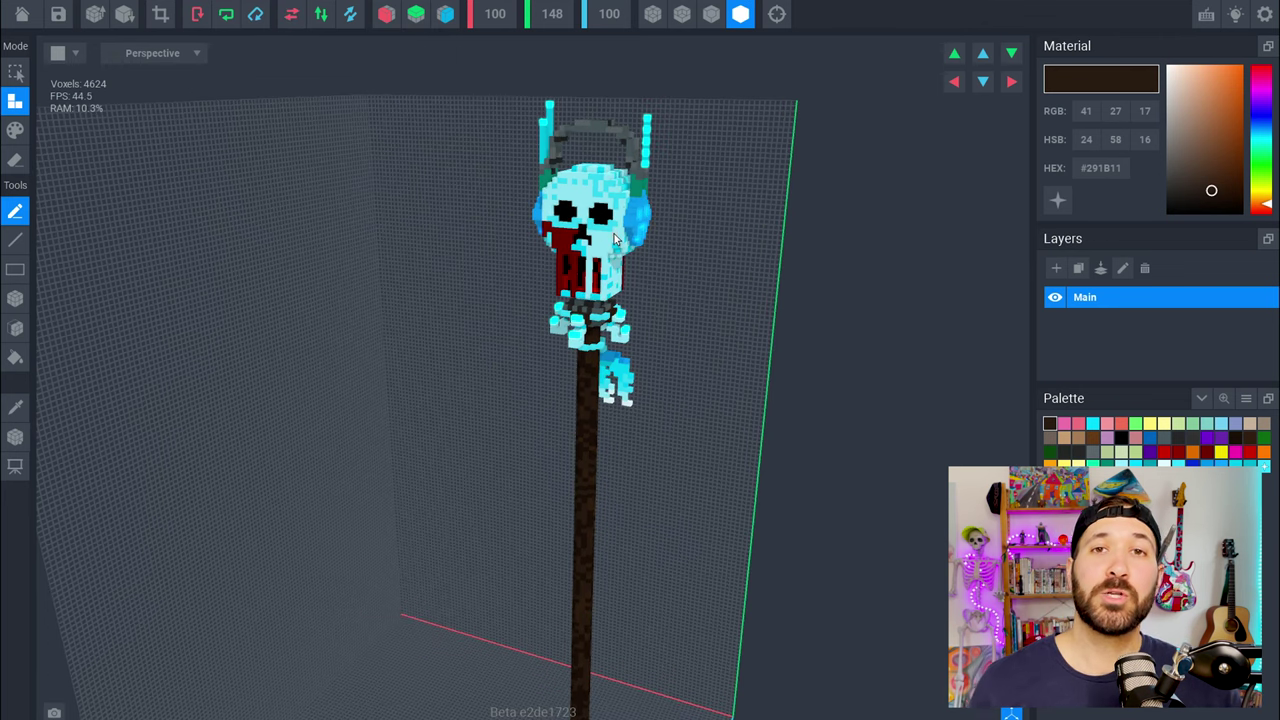
- Examine the skull staff model from the front and side, including a close view of its head
{"action": "mouse_move", "coordinate": [615, 232]}
{"action": "right_mouse_down"}
{"action": "mouse_move", "coordinate": [557, 217]}
{"action": "mouse_move", "coordinate": [600, 240]}
{"action": "mouse_move", "coordinate": [560, 243]}
{"action": "mouse_move", "coordinate": [600, 243]}
{"action": "right_mouse_up"}
{"action": "middle_click_drag", "start_coordinate": [600, 243], "coordinate": [480, 231]}
{"action": "mouse_move", "coordinate": [478, 231]}
{"action": "right_mouse_down"}
{"action": "mouse_move", "coordinate": [491, 243]}
{"action": "mouse_move", "coordinate": [454, 271]}
{"action": "mouse_move", "coordinate": [452, 240]}
{"action": "mouse_move", "coordinate": [430, 238]}
{"action": "mouse_move", "coordinate": [445, 236]}
{"action": "mouse_move", "coordinate": [452, 200]}
{"action": "mouse_move", "coordinate": [480, 228]}
{"action": "right_mouse_up"}
{"action": "middle_click_drag", "start_coordinate": [494, 240], "coordinate": [480, 370]}
{"action": "right_click_drag", "start_coordinate": [462, 256], "coordinate": [571, 327]}
{"action": "scroll", "coordinate": [522, 230], "scroll_direction": "up", "scroll_amount": 5}
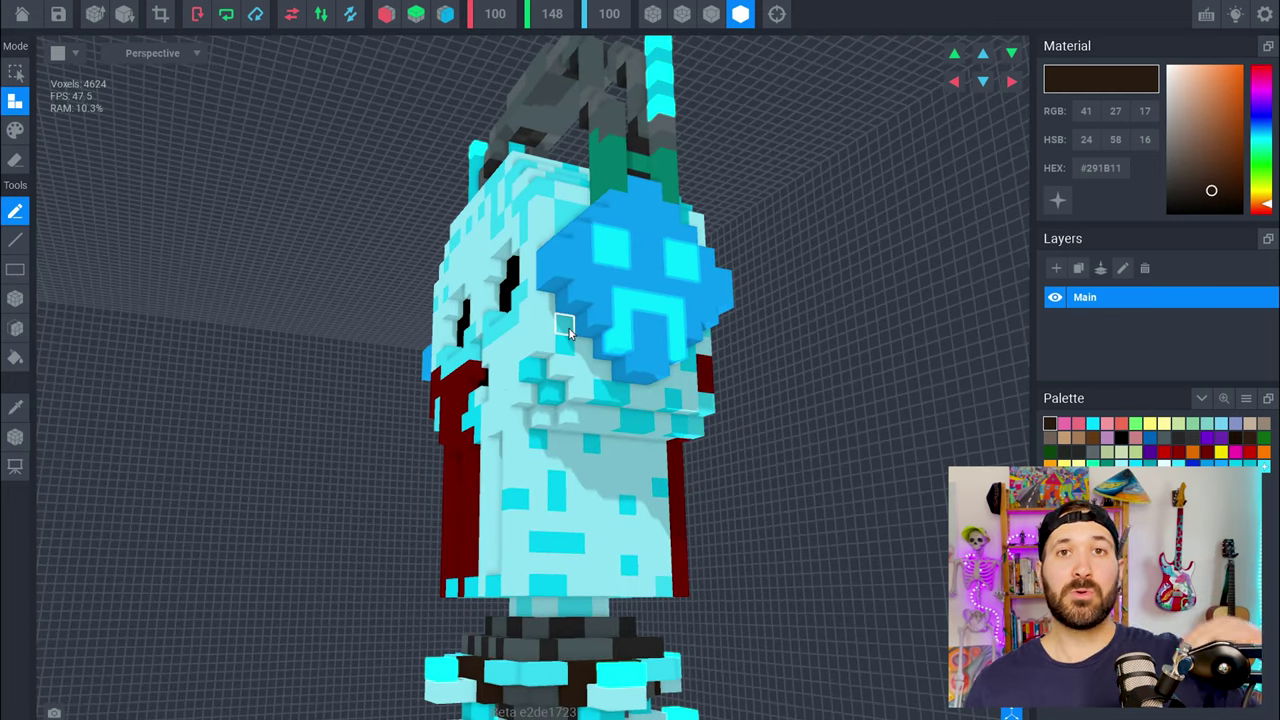
{"action": "right_click_drag", "start_coordinate": [568, 326], "coordinate": [748, 309]}
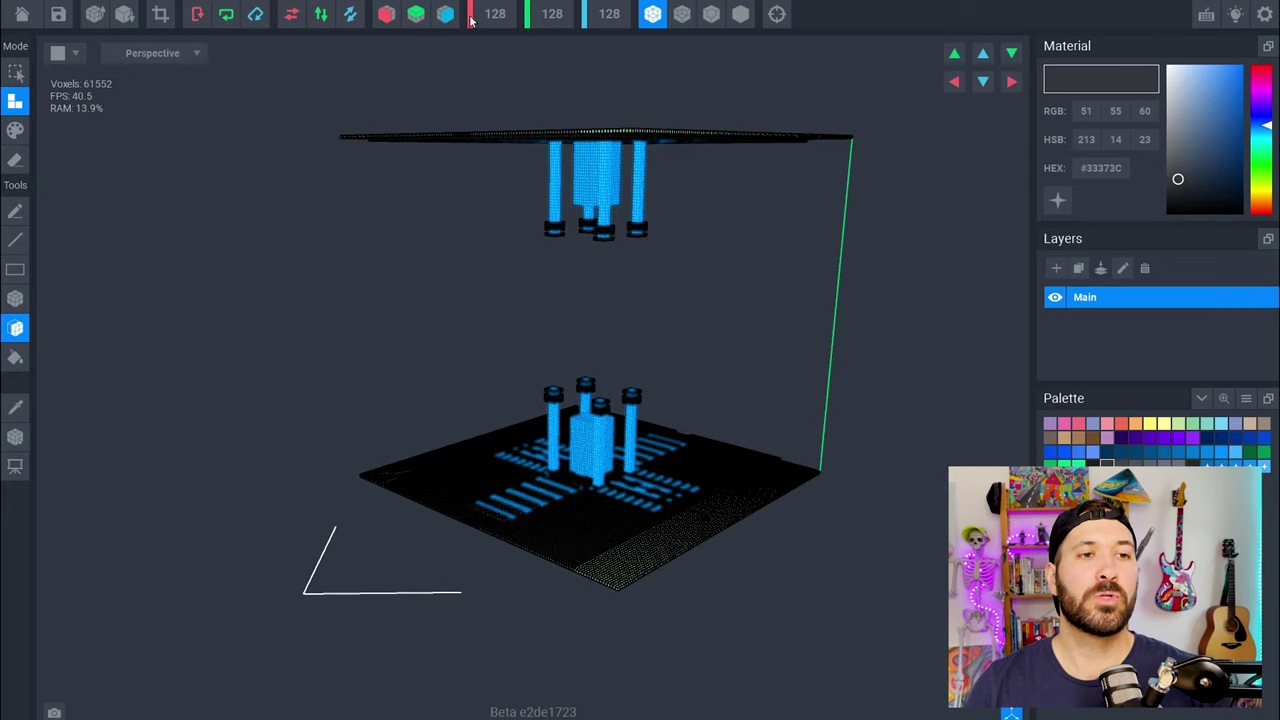
- Enable mirror symmetry on the red, green and blue axes for the platform scene
{"action": "left_click", "coordinate": [387, 14]}
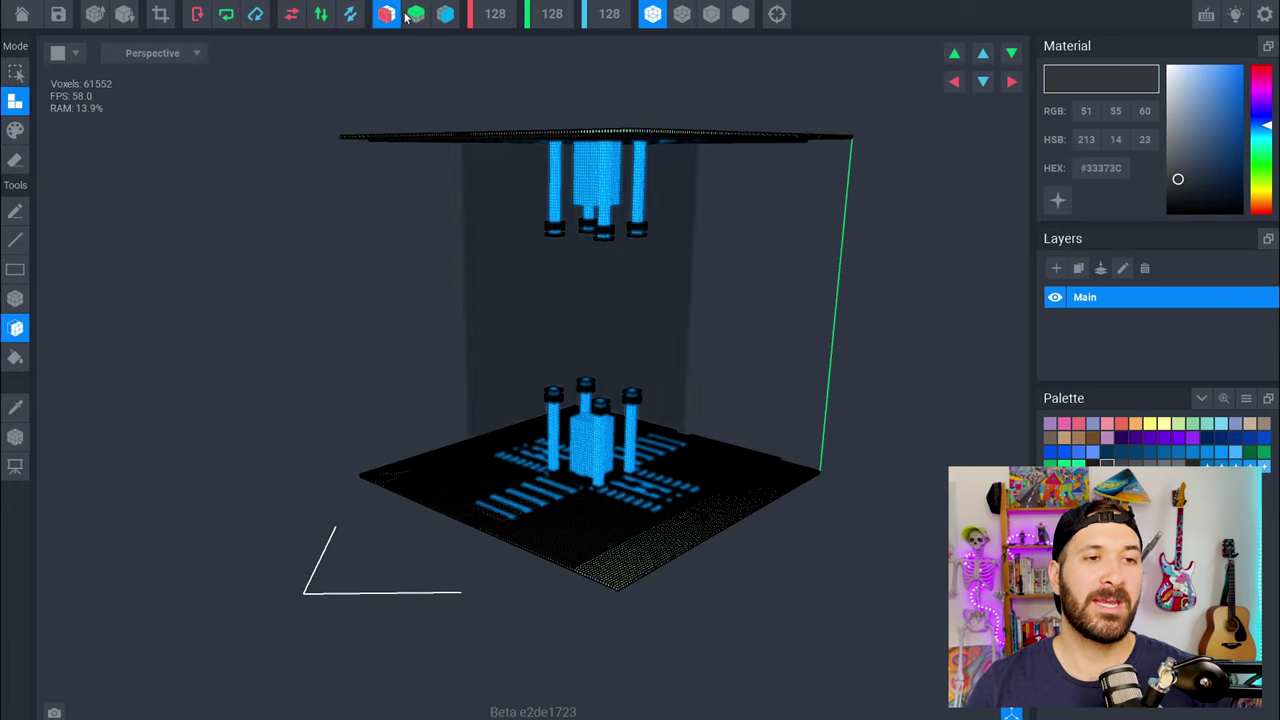
{"action": "left_click", "coordinate": [416, 14]}
{"action": "left_click", "coordinate": [445, 14]}
{"action": "right_click_drag", "start_coordinate": [610, 346], "coordinate": [615, 349]}
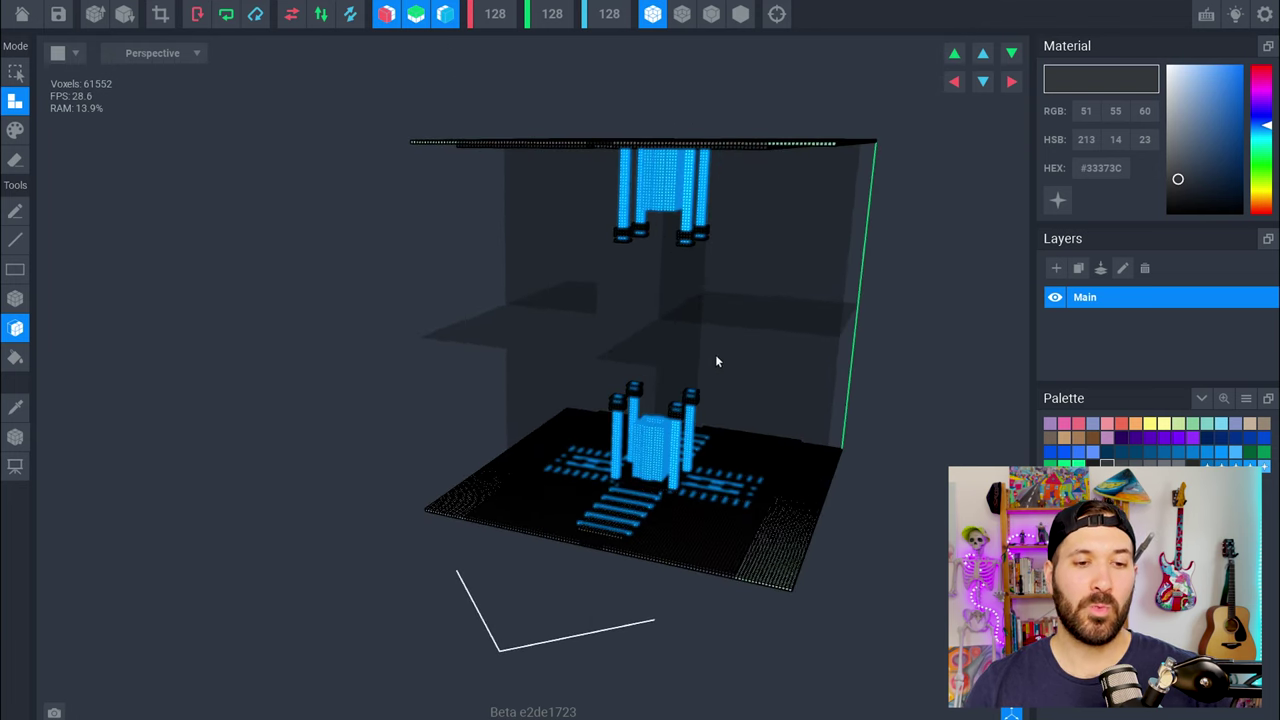
{"action": "right_click_drag", "start_coordinate": [716, 361], "coordinate": [662, 610]}
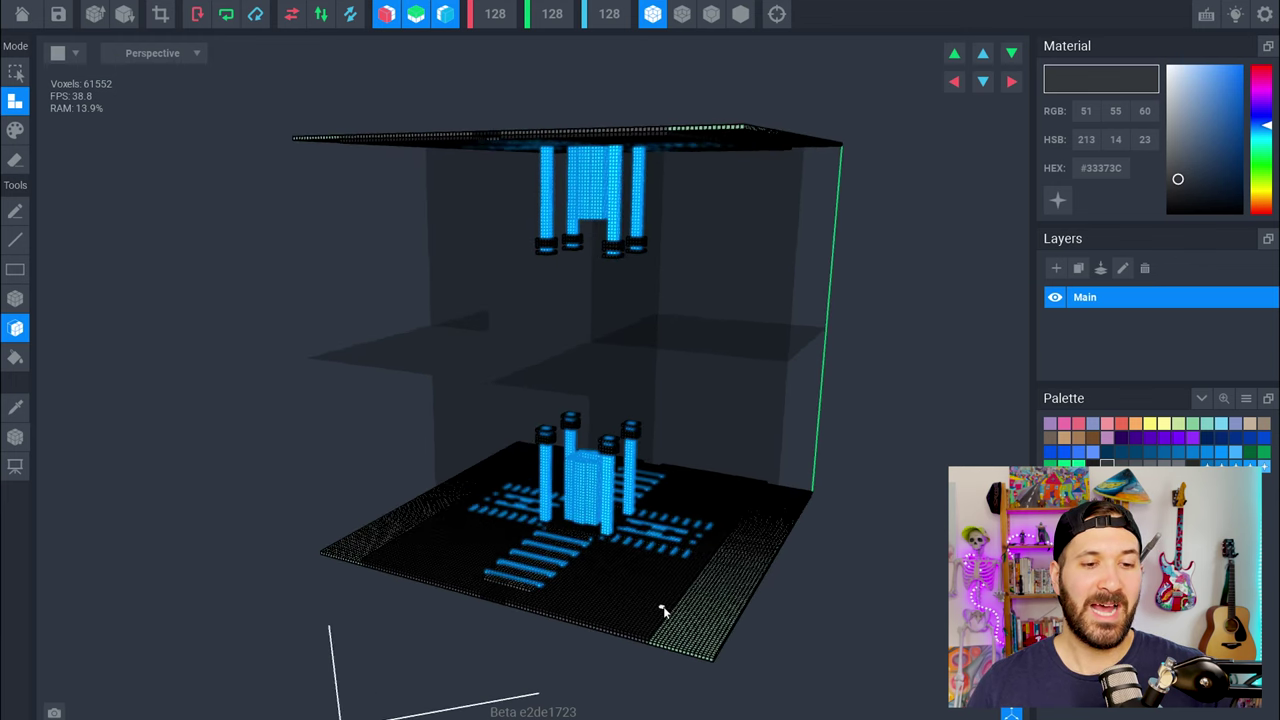
{"action": "right_click_drag", "start_coordinate": [663, 605], "coordinate": [666, 605]}
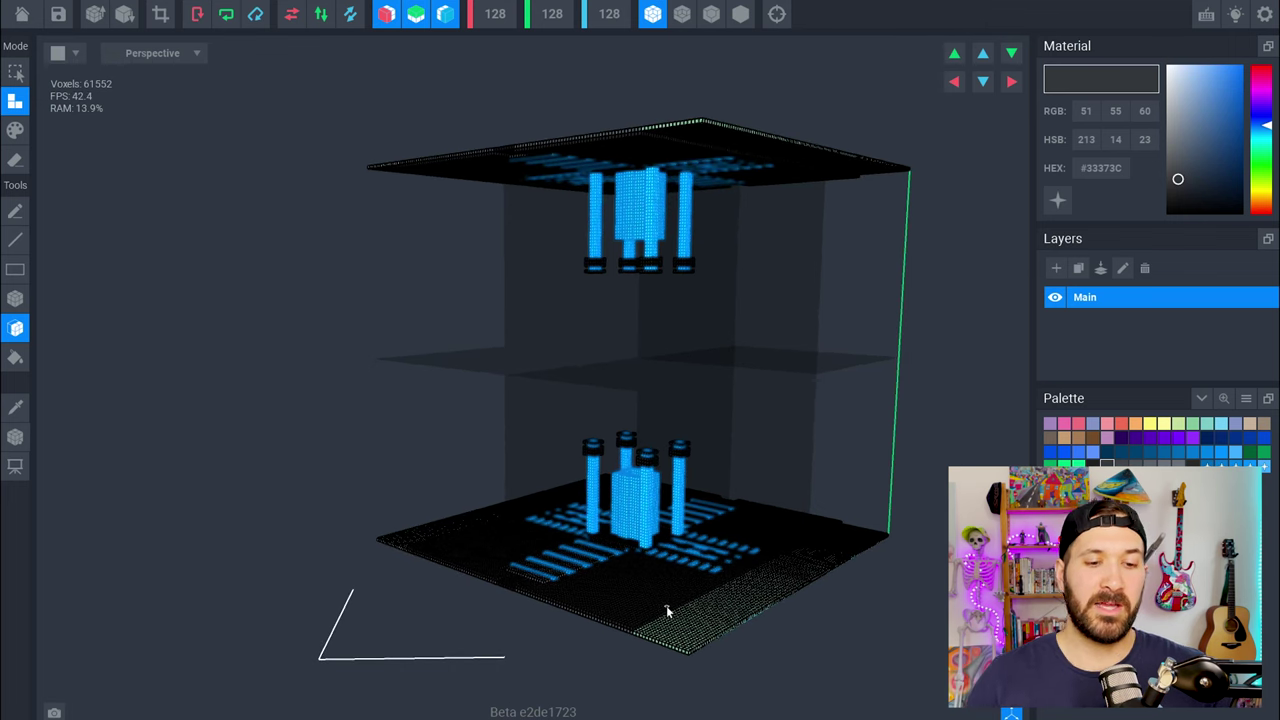
- Draw a small square outline in dark grey #33373C with the Line tool near the corner of the green strip
{"action": "right_click_drag", "start_coordinate": [690, 628], "coordinate": [643, 540]}
{"action": "scroll", "coordinate": [643, 540], "scroll_direction": "up", "scroll_amount": 3}
{"action": "key", "text": "l"}
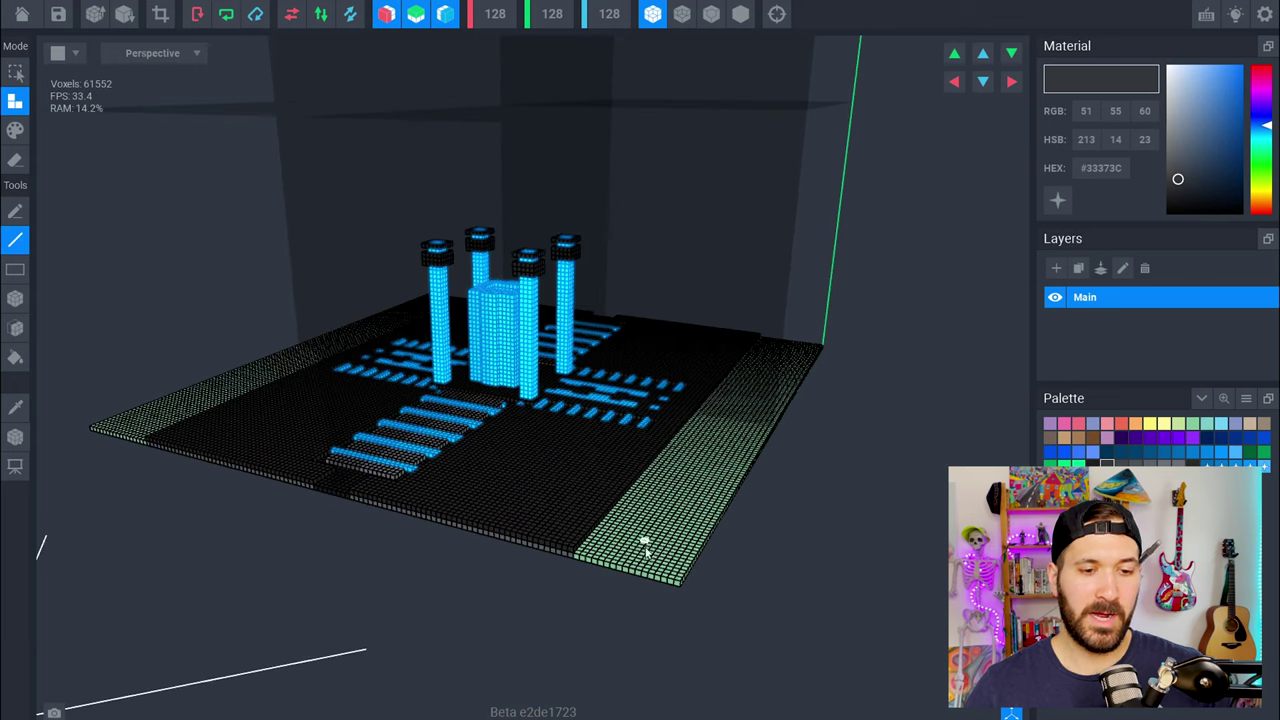
{"action": "scroll", "coordinate": [649, 557], "scroll_direction": "up", "scroll_amount": 2}
{"action": "mouse_move", "coordinate": [626, 537]}
{"action": "left_mouse_down"}
{"action": "mouse_move", "coordinate": [610, 565]}
{"action": "mouse_move", "coordinate": [662, 584]}
{"action": "left_mouse_up"}
{"action": "right_click_drag", "start_coordinate": [672, 581], "coordinate": [605, 618]}
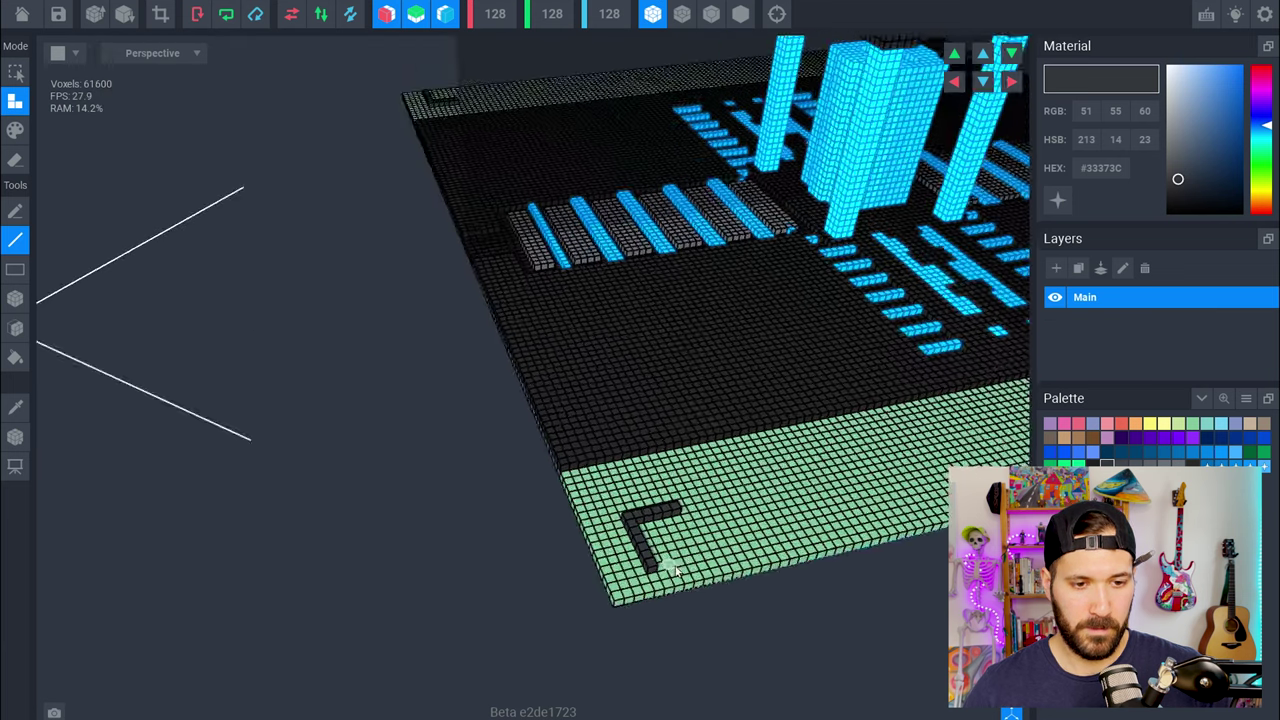
{"action": "left_click_drag", "start_coordinate": [735, 546], "coordinate": [748, 541]}
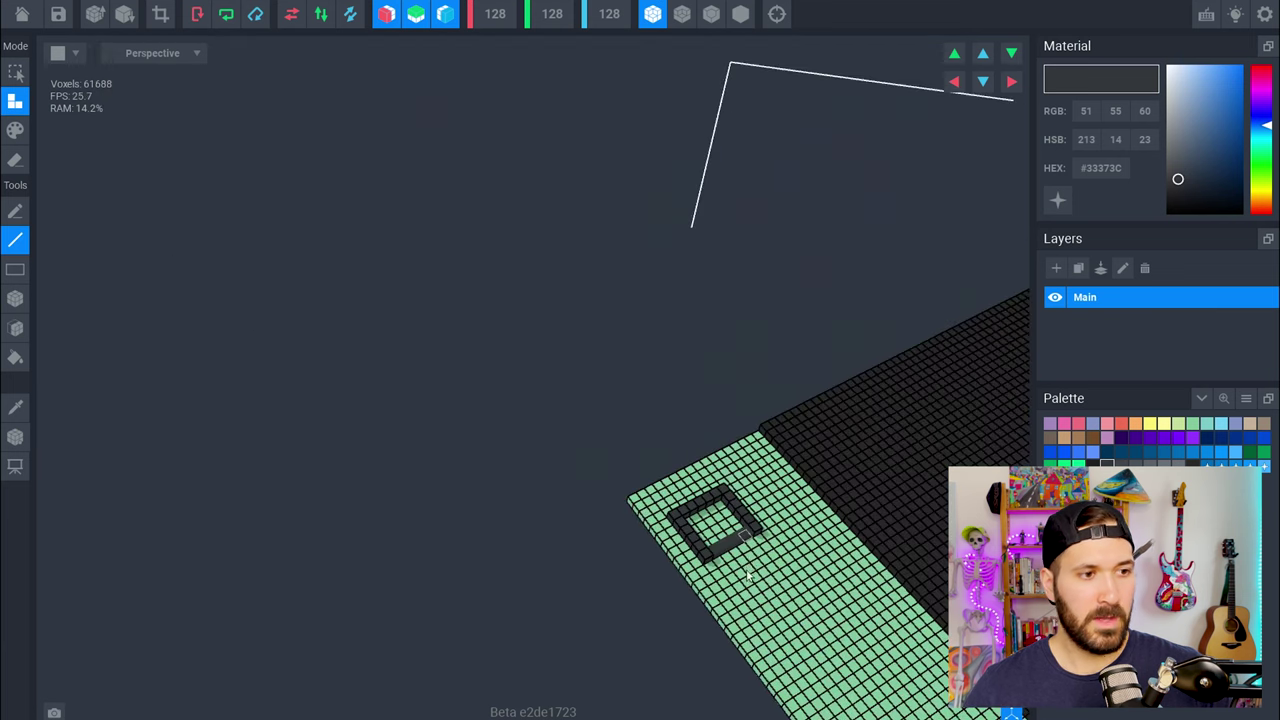
- Extrude the area inside the dark square outline upward into a pillar with the Face tool, using glowing blue #0083E6
{"action": "right_click_drag", "start_coordinate": [748, 575], "coordinate": [149, 391]}
{"action": "left_click", "coordinate": [15, 330]}
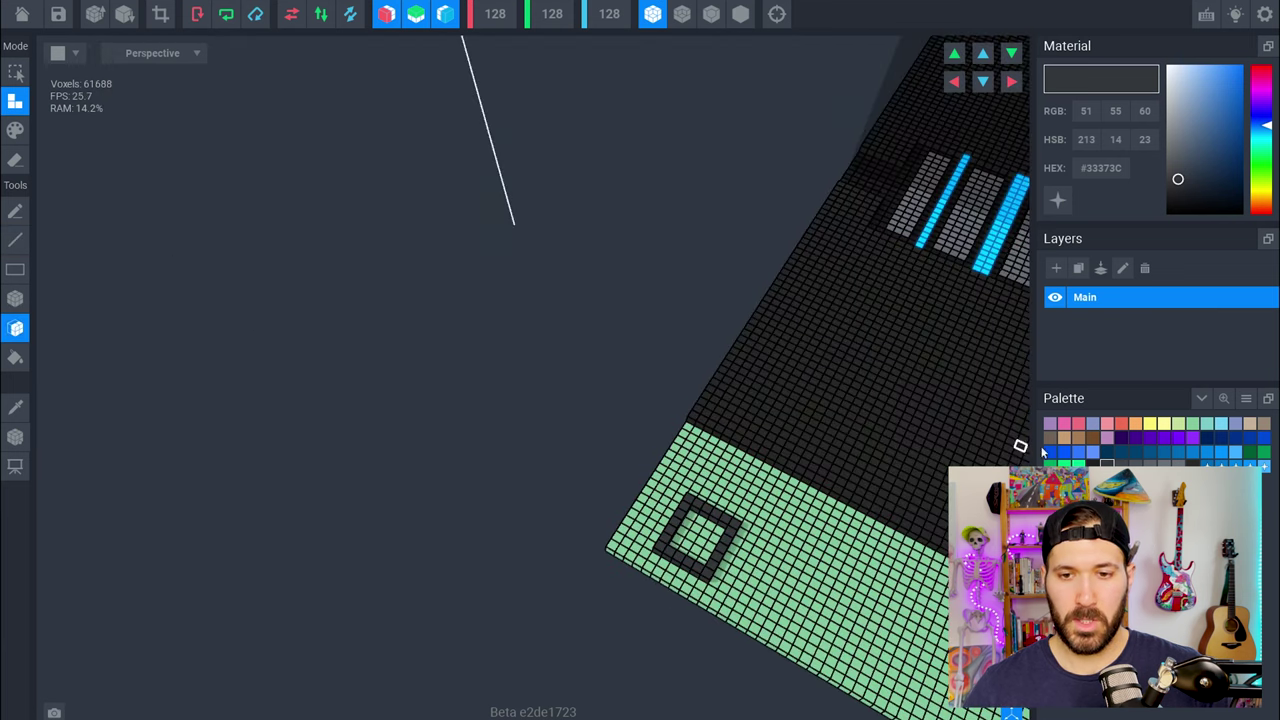
{"action": "left_click", "coordinate": [1236, 466]}
{"action": "left_click_drag", "start_coordinate": [702, 540], "coordinate": [714, 607]}
{"action": "left_click", "coordinate": [705, 538]}
{"action": "right_click_drag", "start_coordinate": [729, 583], "coordinate": [729, 583]}
{"action": "right_click_drag", "start_coordinate": [522, 507], "coordinate": [522, 507]}
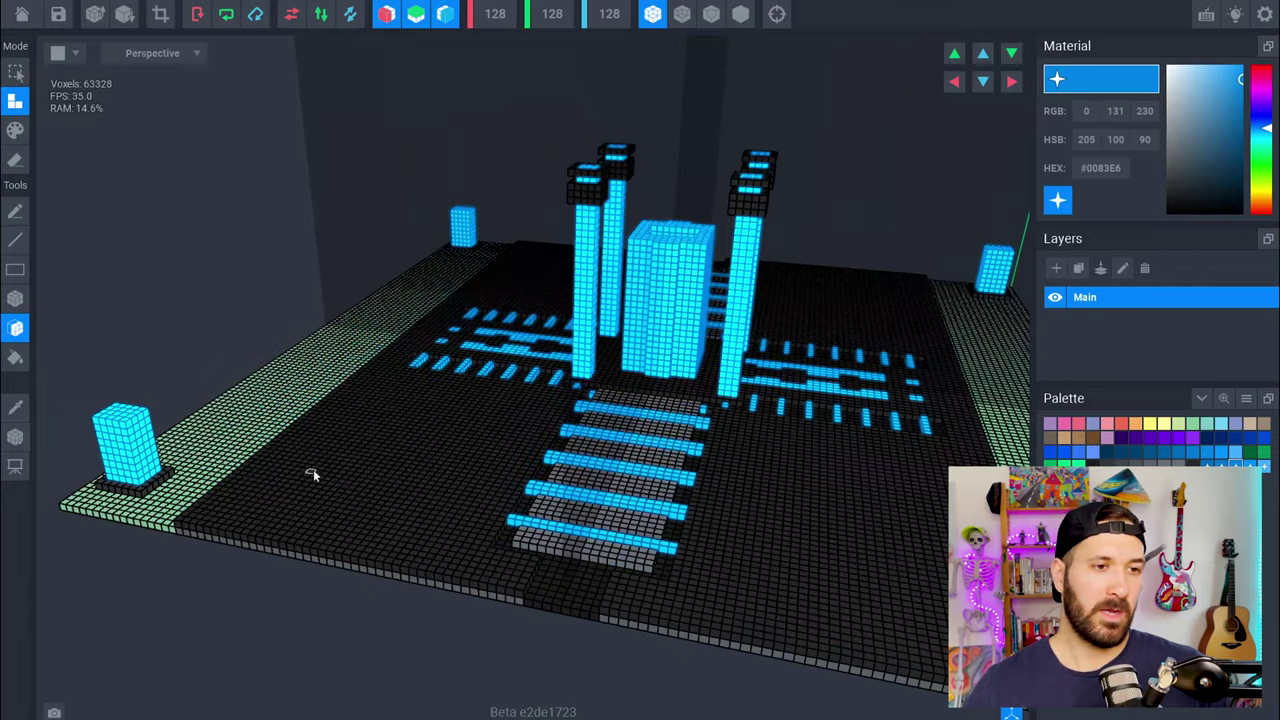
{"action": "right_click_drag", "start_coordinate": [312, 470], "coordinate": [313, 470]}
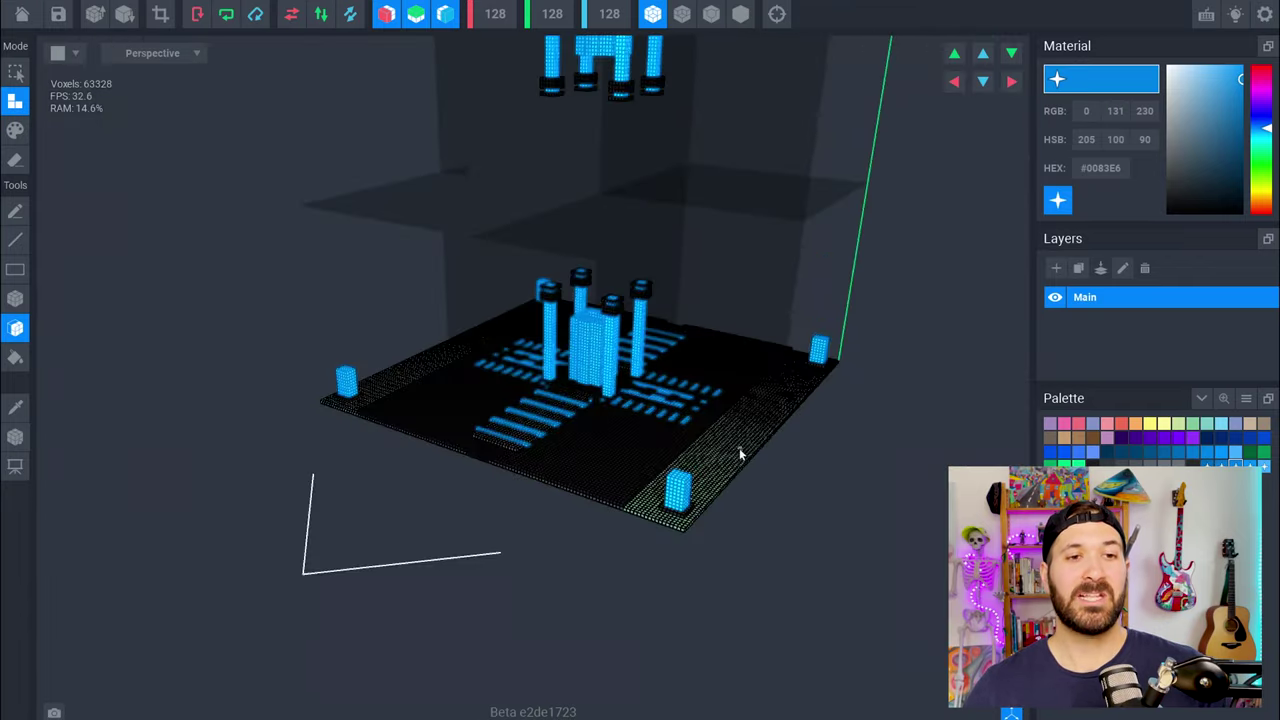
{"action": "right_click_drag", "start_coordinate": [738, 449], "coordinate": [737, 449]}
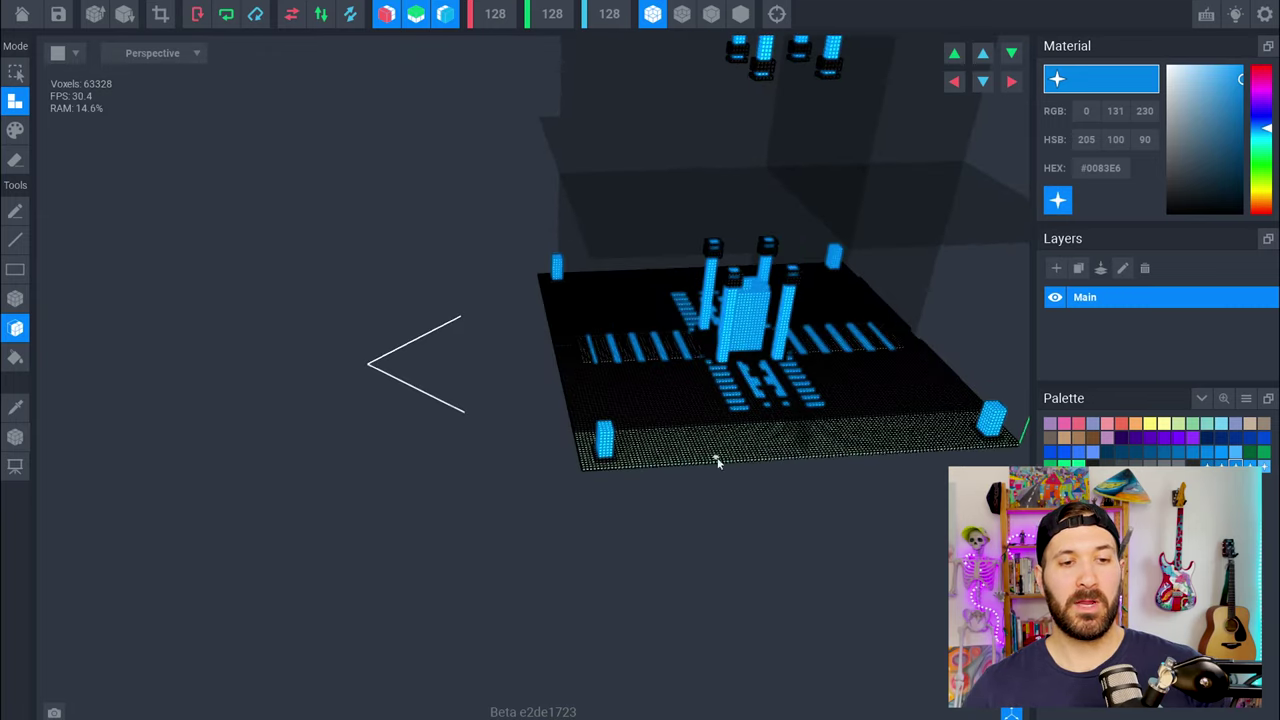
- Examine the mirrored glowing blue pillars at the corners of the upper and lower platforms from several sides
{"action": "right_click_drag", "start_coordinate": [686, 412], "coordinate": [685, 411]}
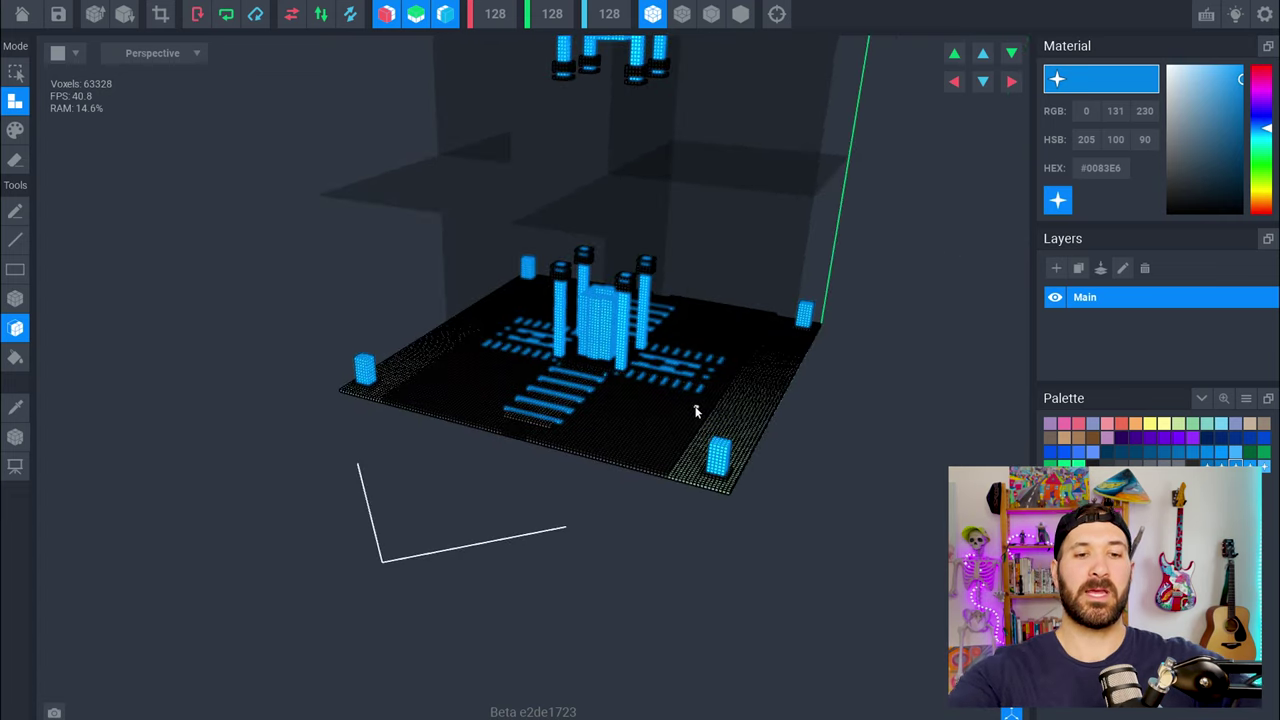
{"action": "right_click_drag", "start_coordinate": [696, 410], "coordinate": [654, 437]}
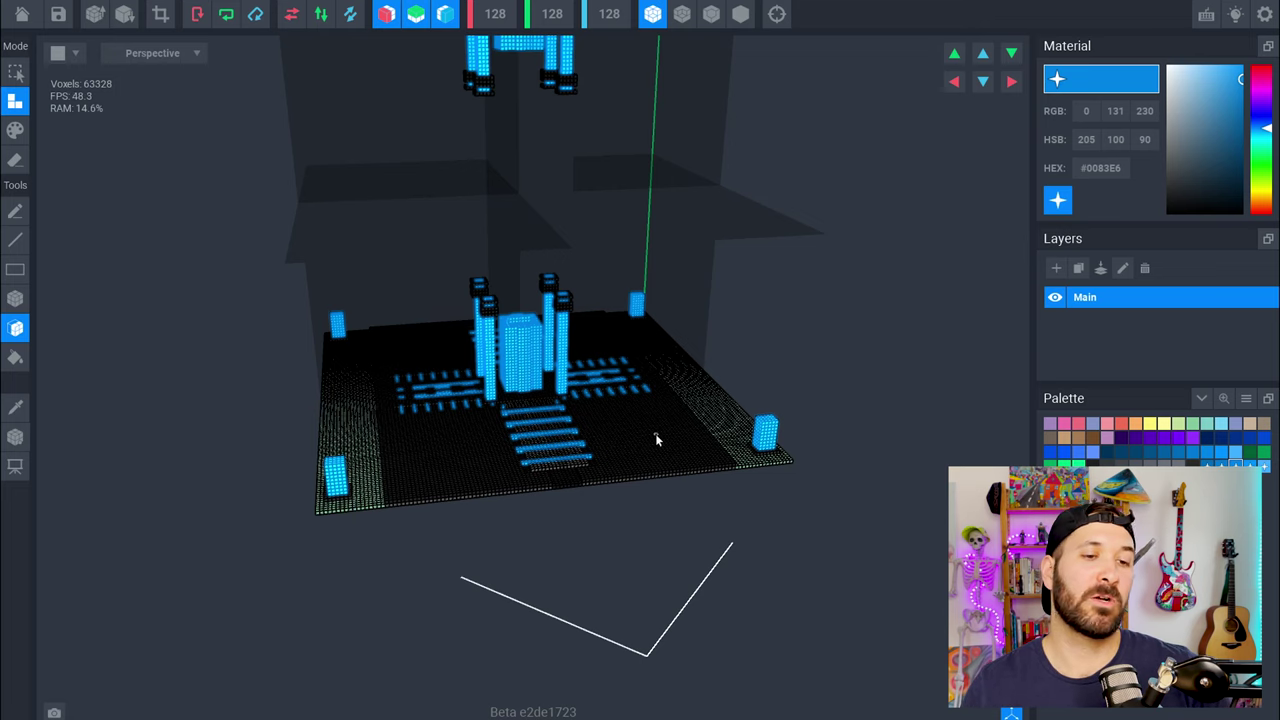
{"action": "right_click_drag", "start_coordinate": [656, 436], "coordinate": [660, 434]}
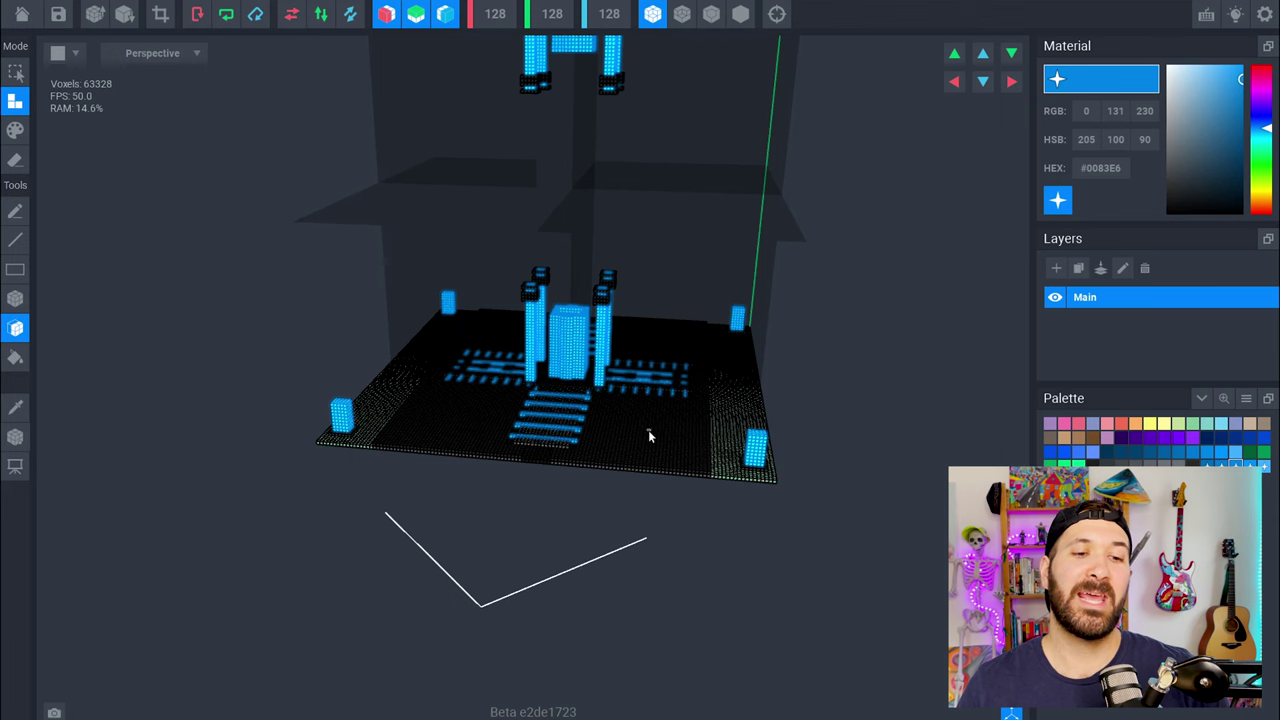
{"action": "middle_click_drag", "start_coordinate": [659, 418], "coordinate": [659, 424]}
{"action": "right_click_drag", "start_coordinate": [674, 419], "coordinate": [672, 428]}
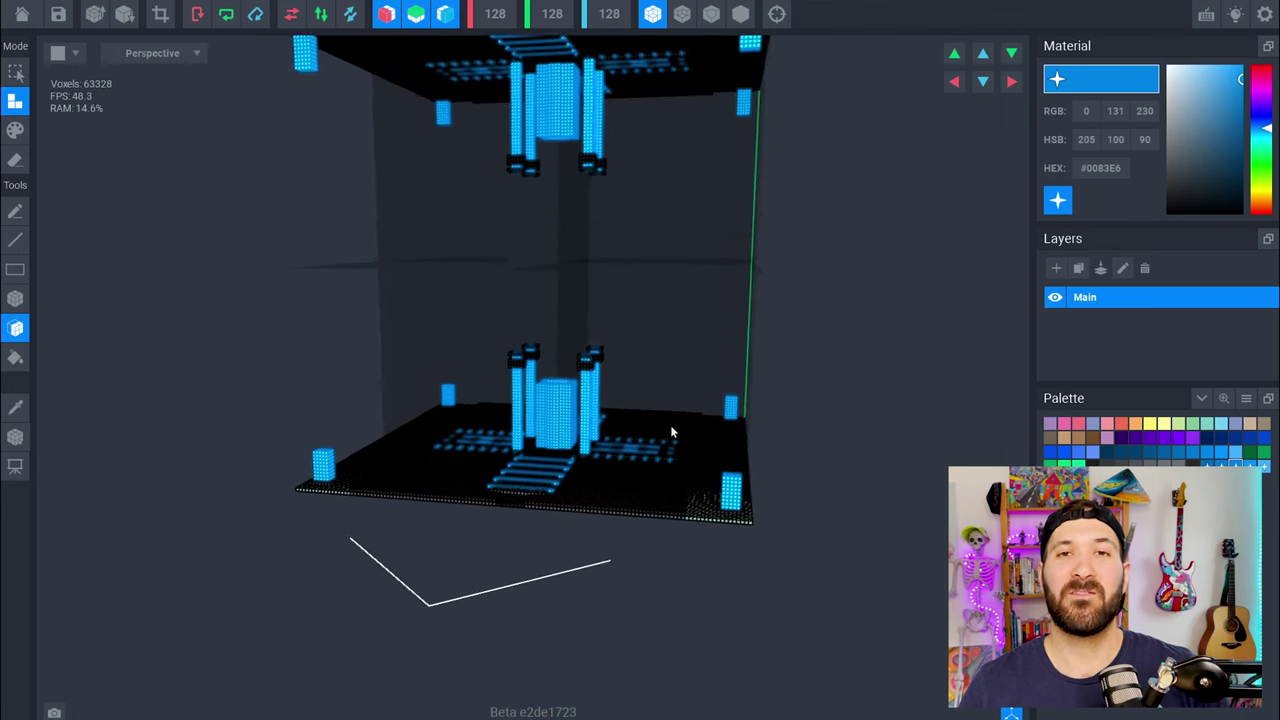
{"action": "middle_click_drag", "start_coordinate": [672, 428], "coordinate": [674, 434]}
{"action": "right_click_drag", "start_coordinate": [673, 438], "coordinate": [672, 438]}
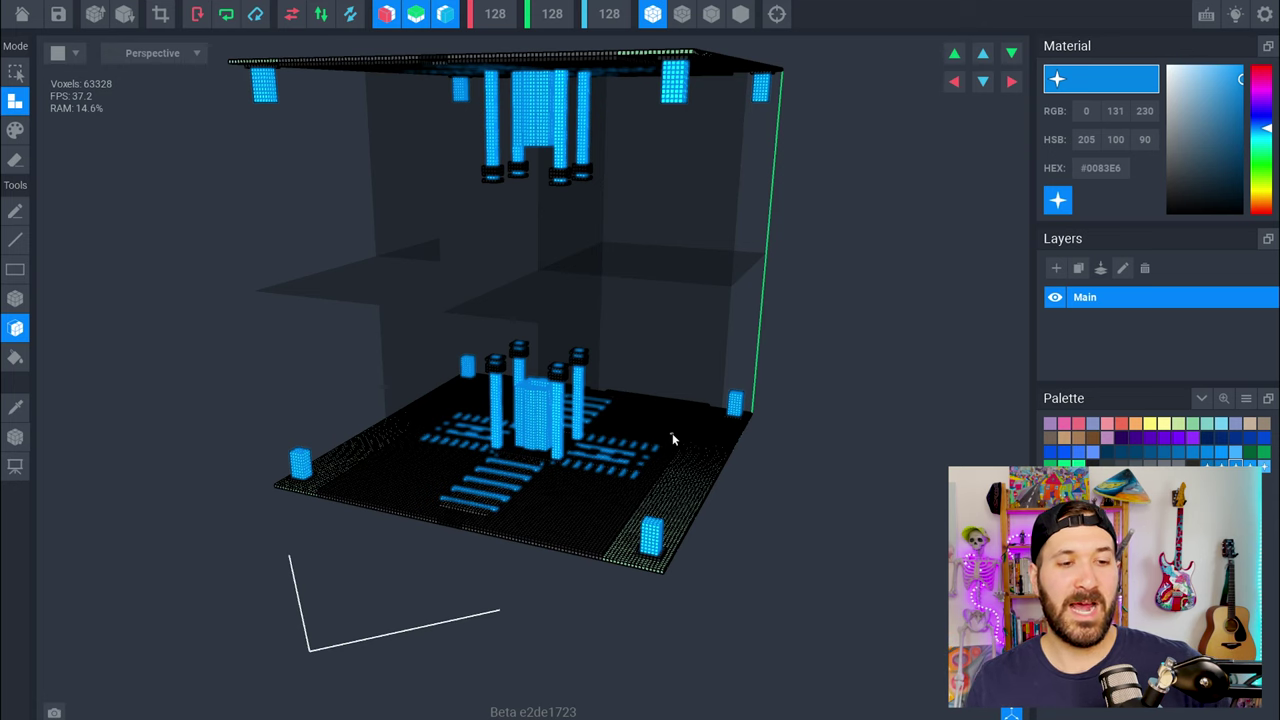
{"action": "right_click_drag", "start_coordinate": [544, 403], "coordinate": [542, 404]}
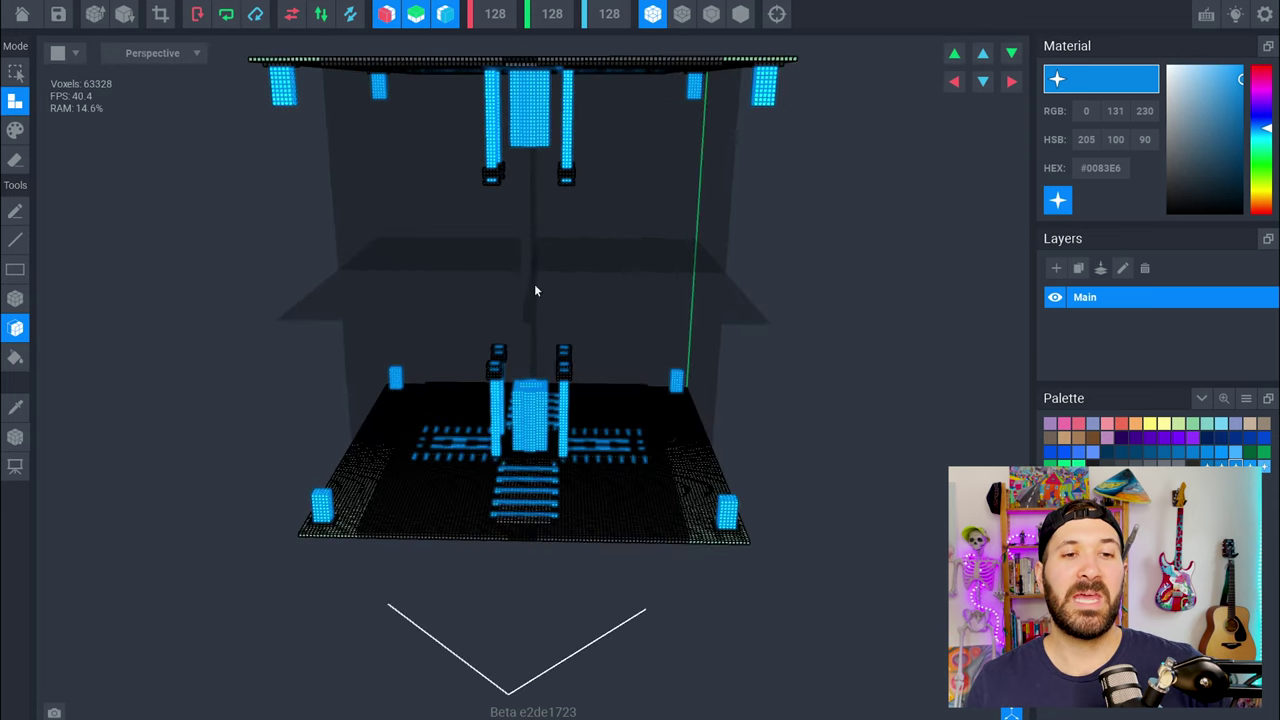
{"action": "right_click_drag", "start_coordinate": [698, 470], "coordinate": [671, 474]}
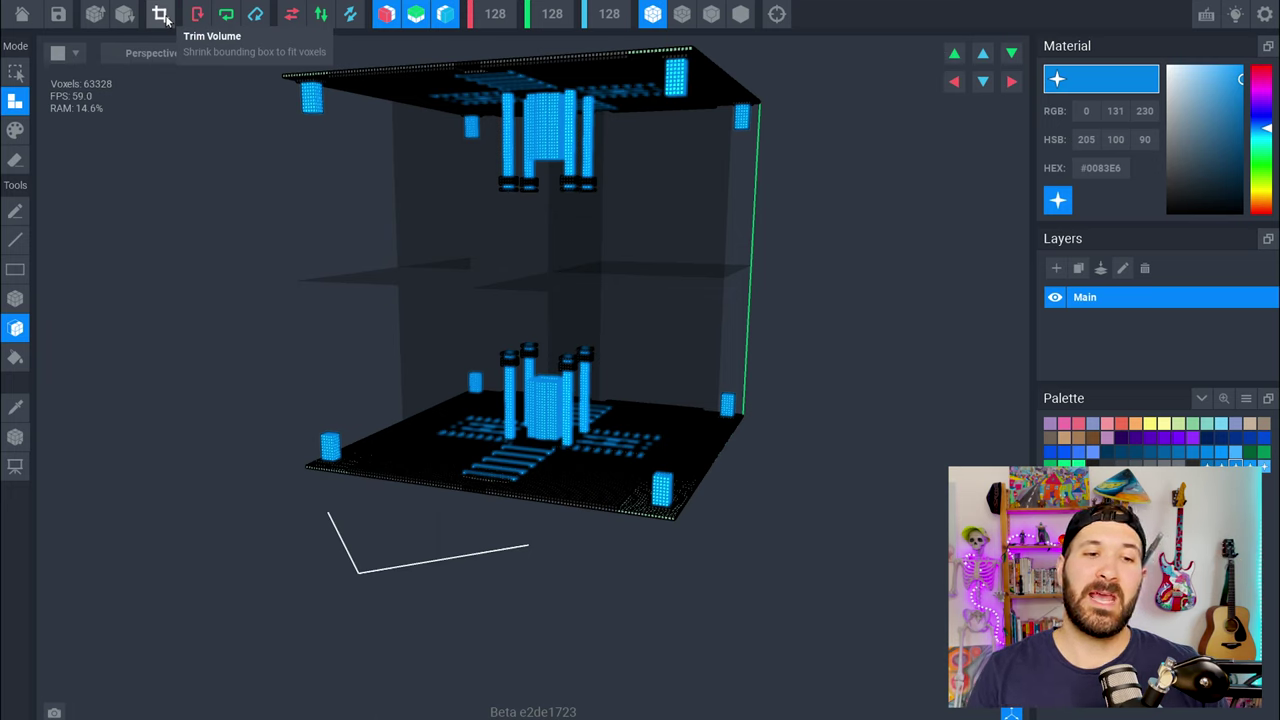
{"action": "right_click_drag", "start_coordinate": [645, 405], "coordinate": [664, 460]}
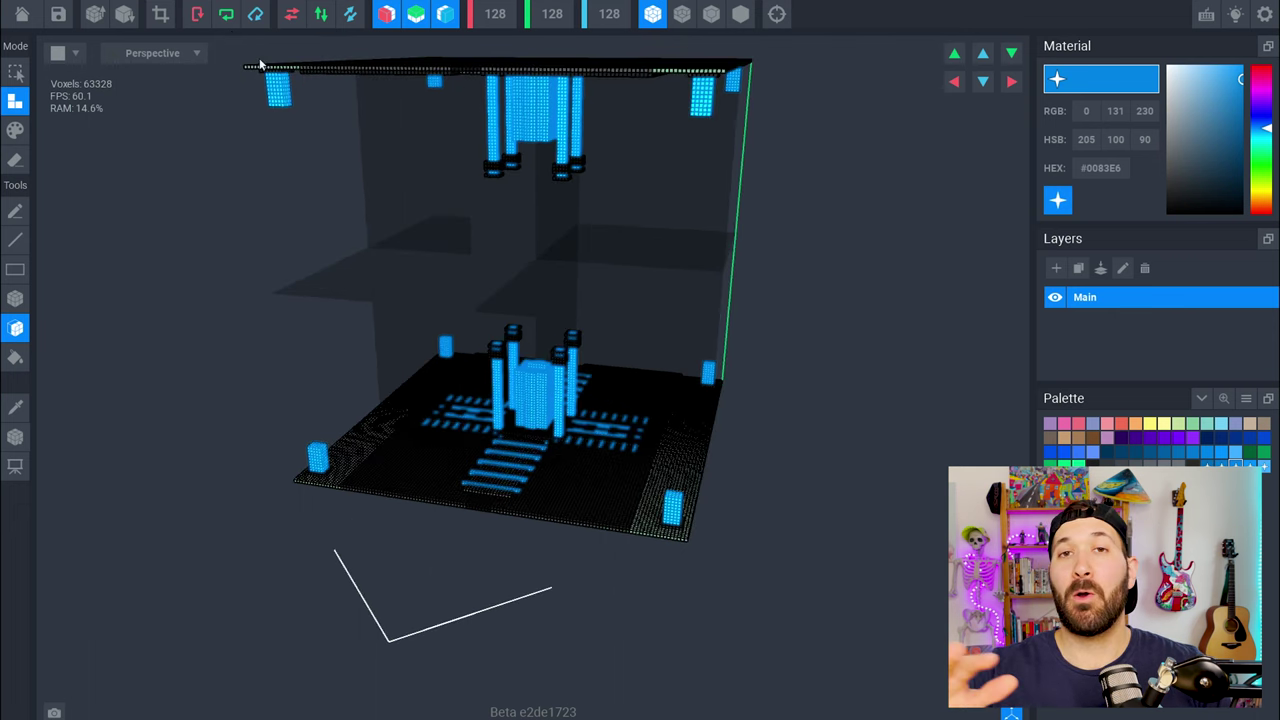
{"action": "right_click_drag", "start_coordinate": [327, 89], "coordinate": [373, 115]}
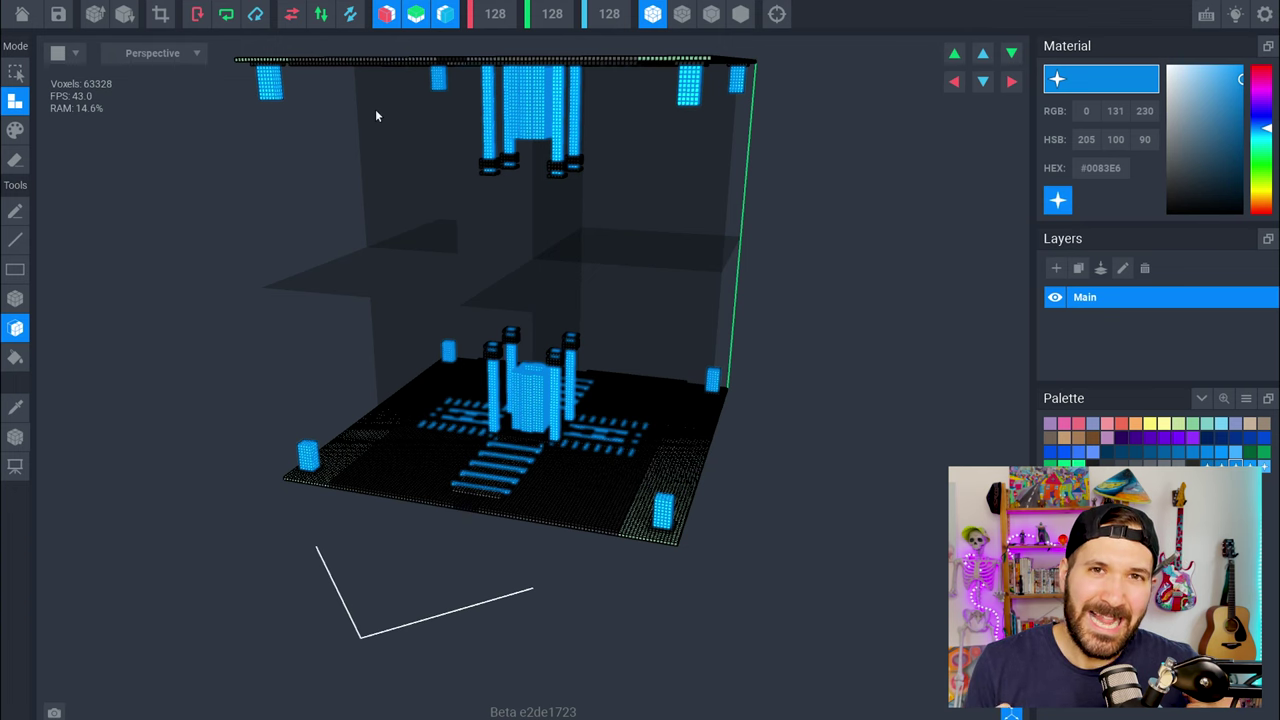
{"action": "right_click_drag", "start_coordinate": [375, 115], "coordinate": [668, 217]}
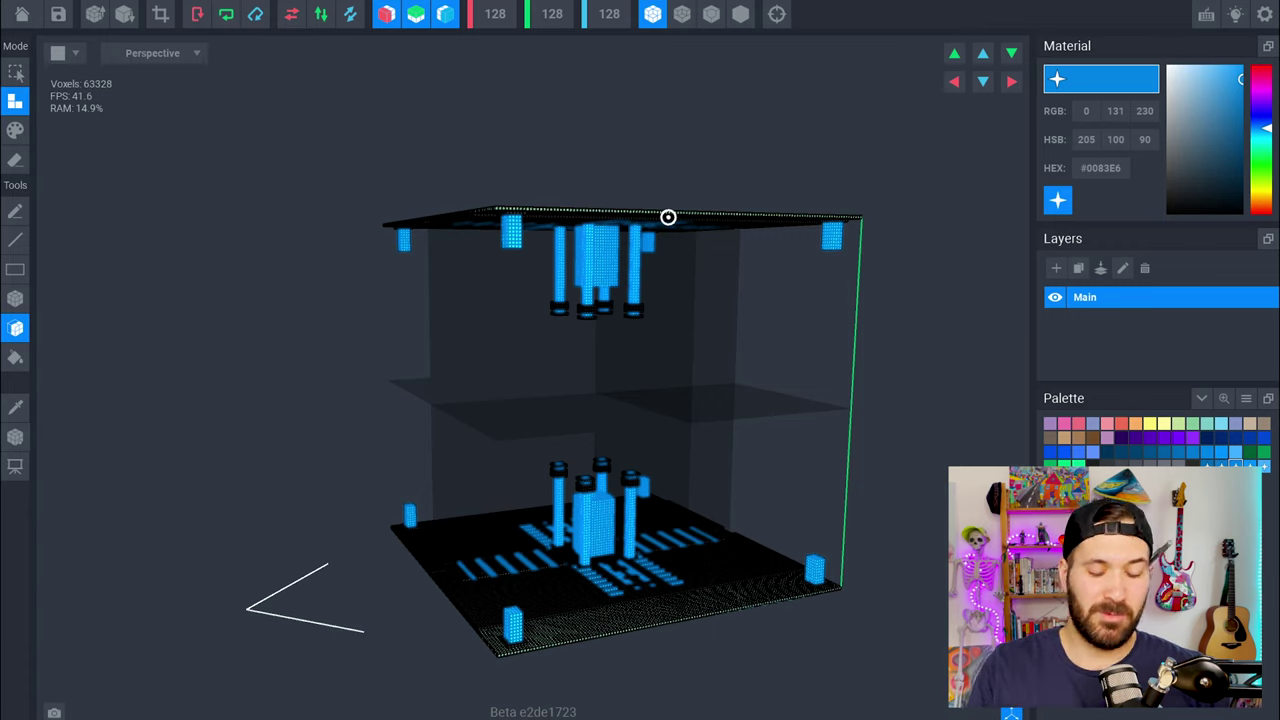
{"action": "right_click_drag", "start_coordinate": [668, 217], "coordinate": [668, 217]}
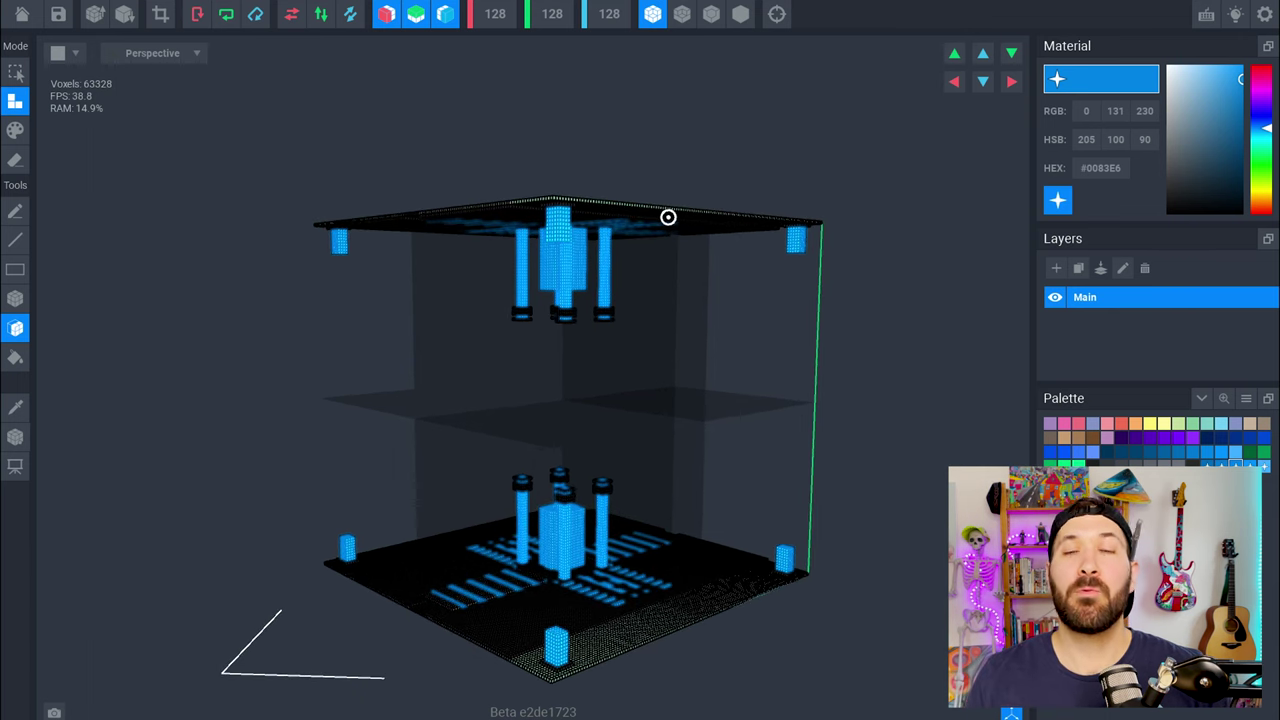
{"action": "right_click_drag", "start_coordinate": [668, 217], "coordinate": [711, 498]}
- Extrude the outermost dash of the blue dashed pattern upward with the Face tool
{"action": "scroll", "coordinate": [650, 580], "scroll_direction": "up", "scroll_amount": 5}
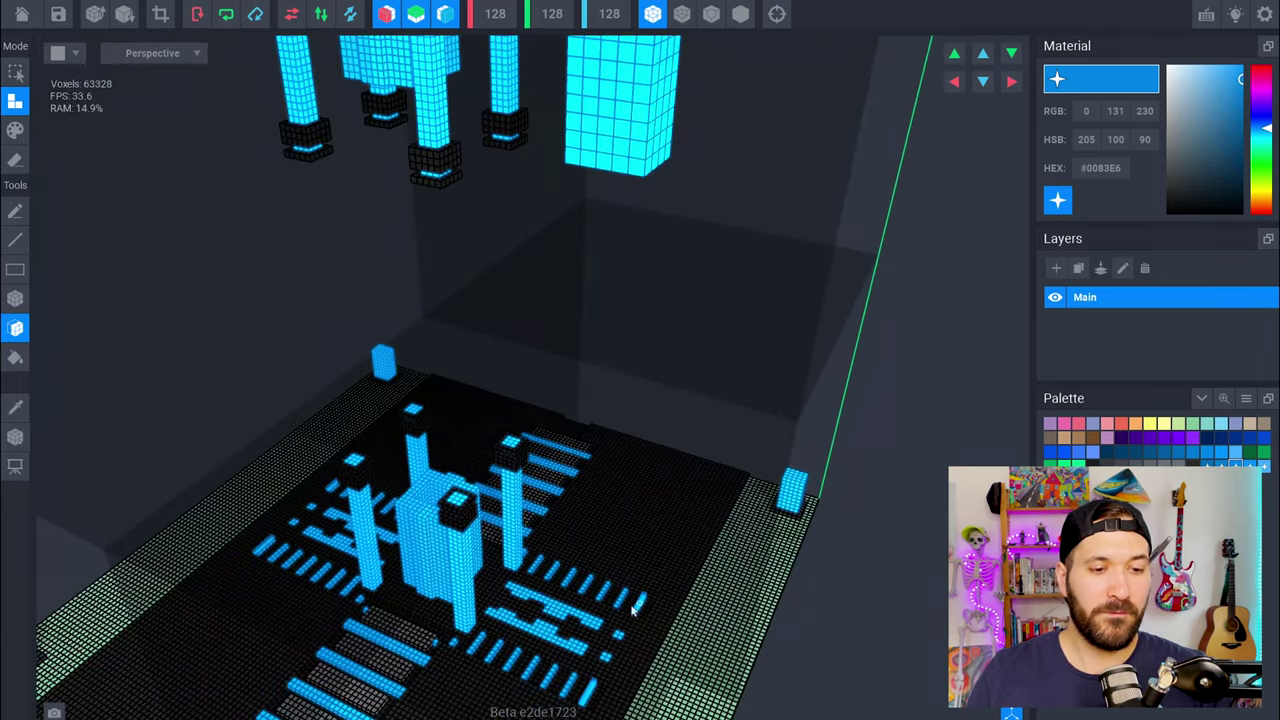
{"action": "scroll", "coordinate": [619, 668], "scroll_direction": "down", "scroll_amount": 5}
{"action": "right_click_drag", "start_coordinate": [571, 614], "coordinate": [589, 480]}
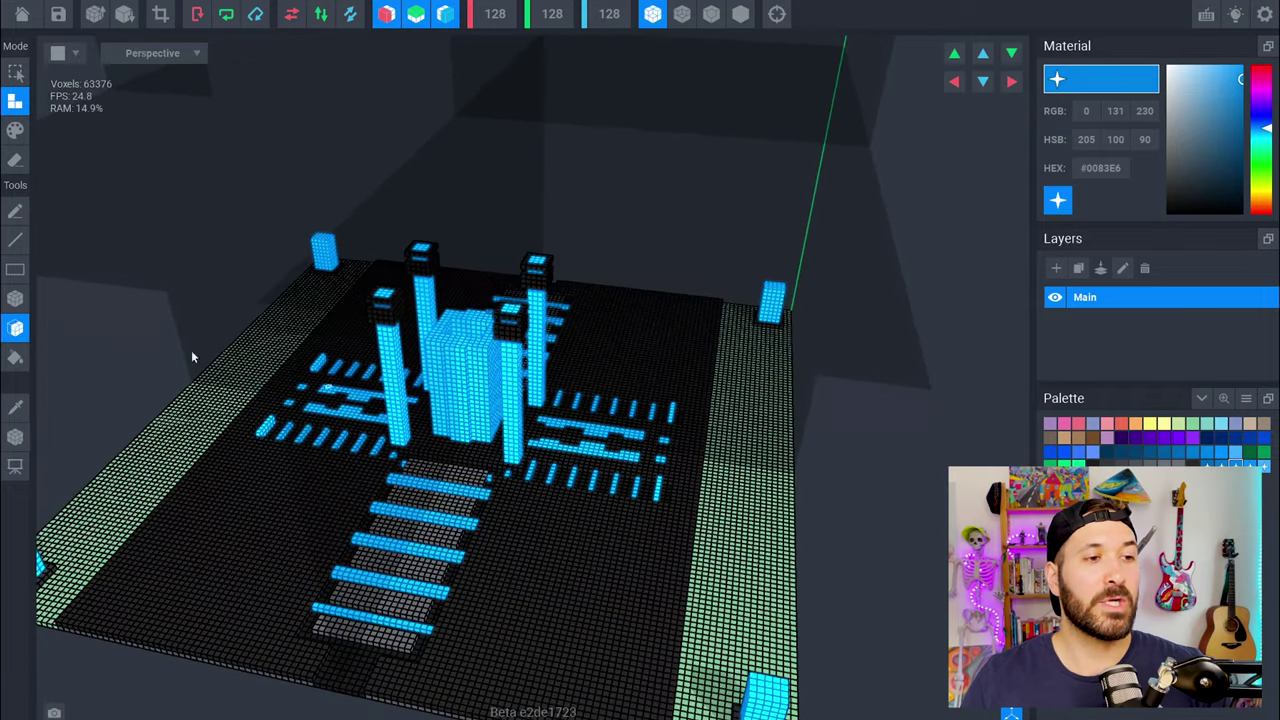
- Paint two converging glowing blue lines onto the platform between the striped walkway and the green strip with the Line tool
{"action": "left_click", "coordinate": [15, 211]}
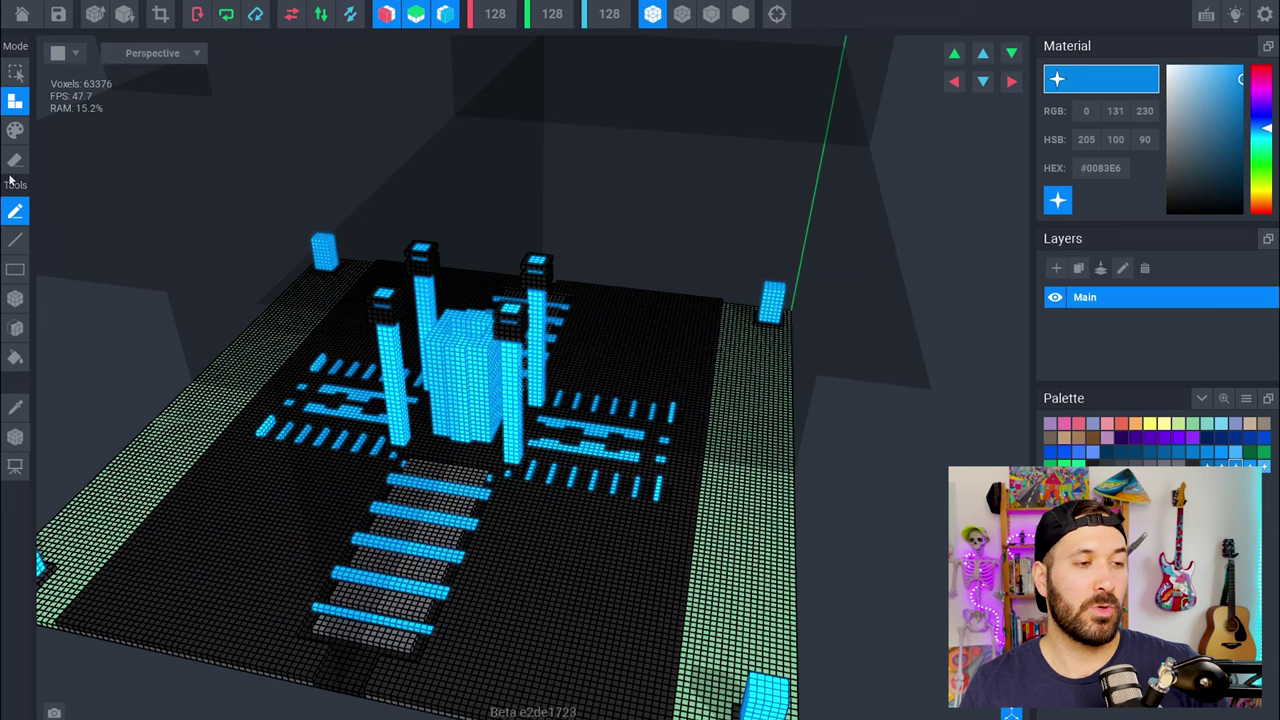
{"action": "left_click", "coordinate": [15, 130]}
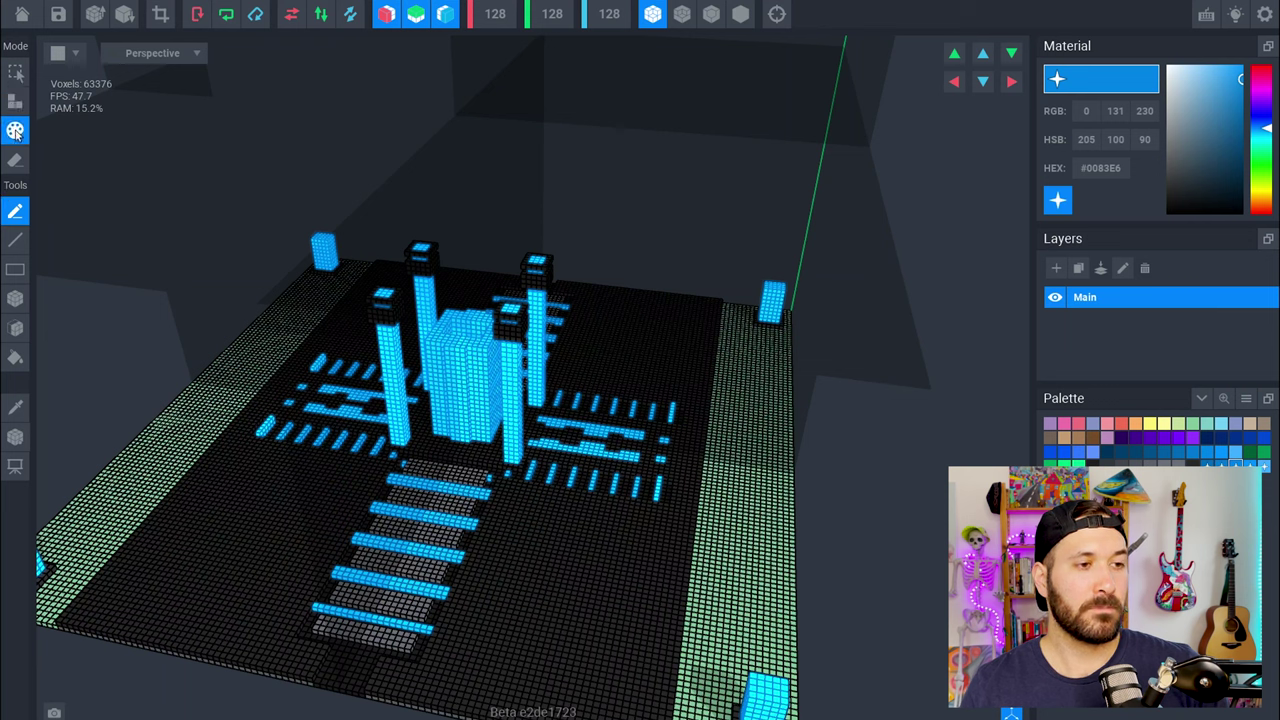
{"action": "left_click", "coordinate": [16, 252]}
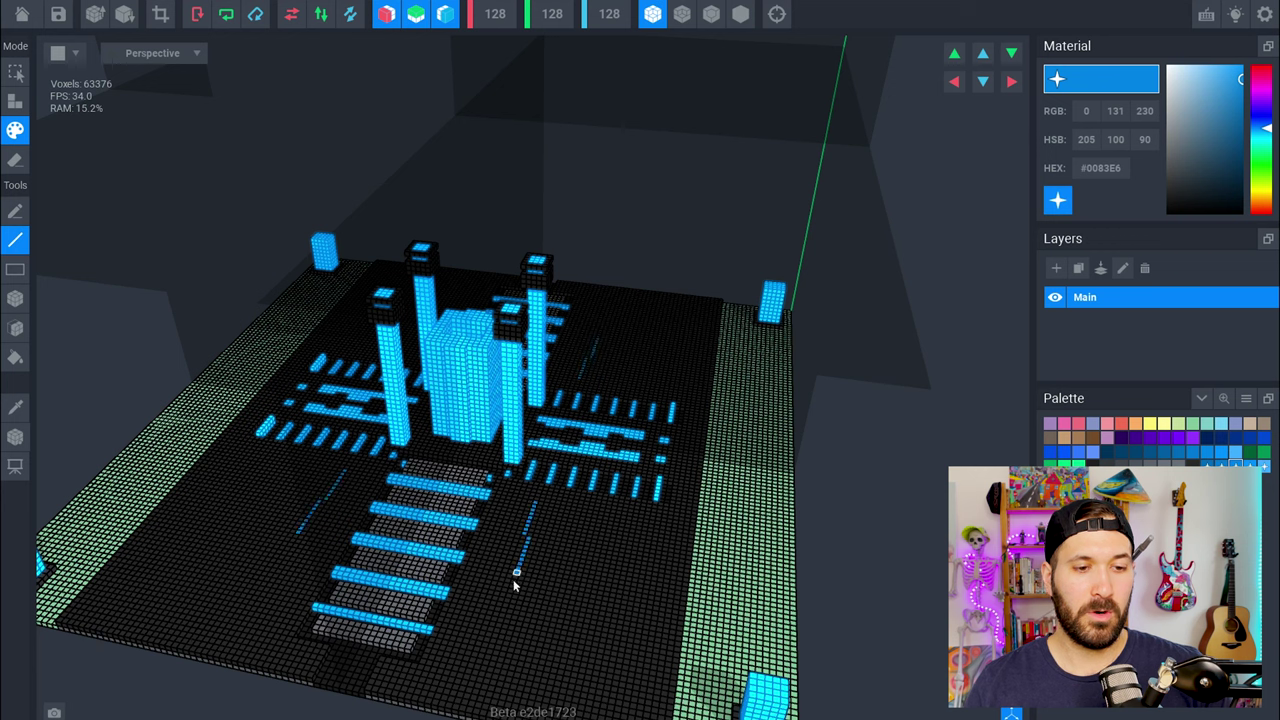
{"action": "left_click_drag", "start_coordinate": [510, 593], "coordinate": [517, 708]}
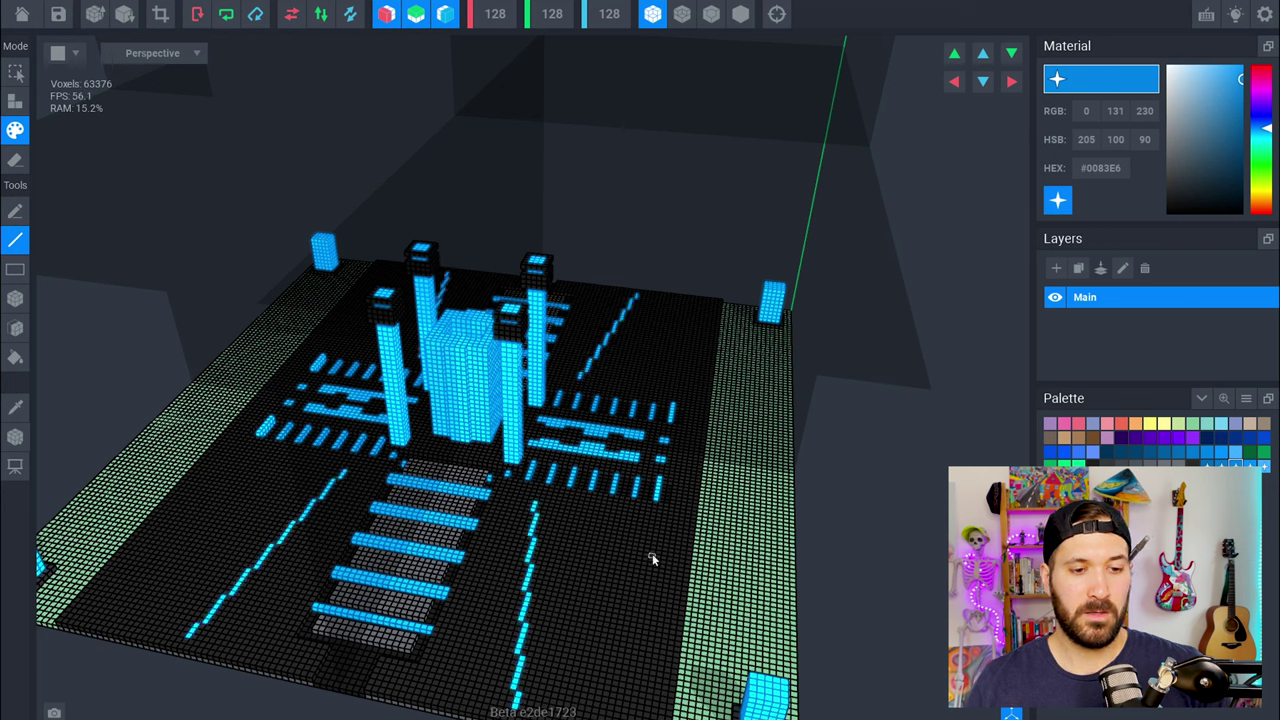
{"action": "left_click_drag", "start_coordinate": [651, 567], "coordinate": [560, 703]}
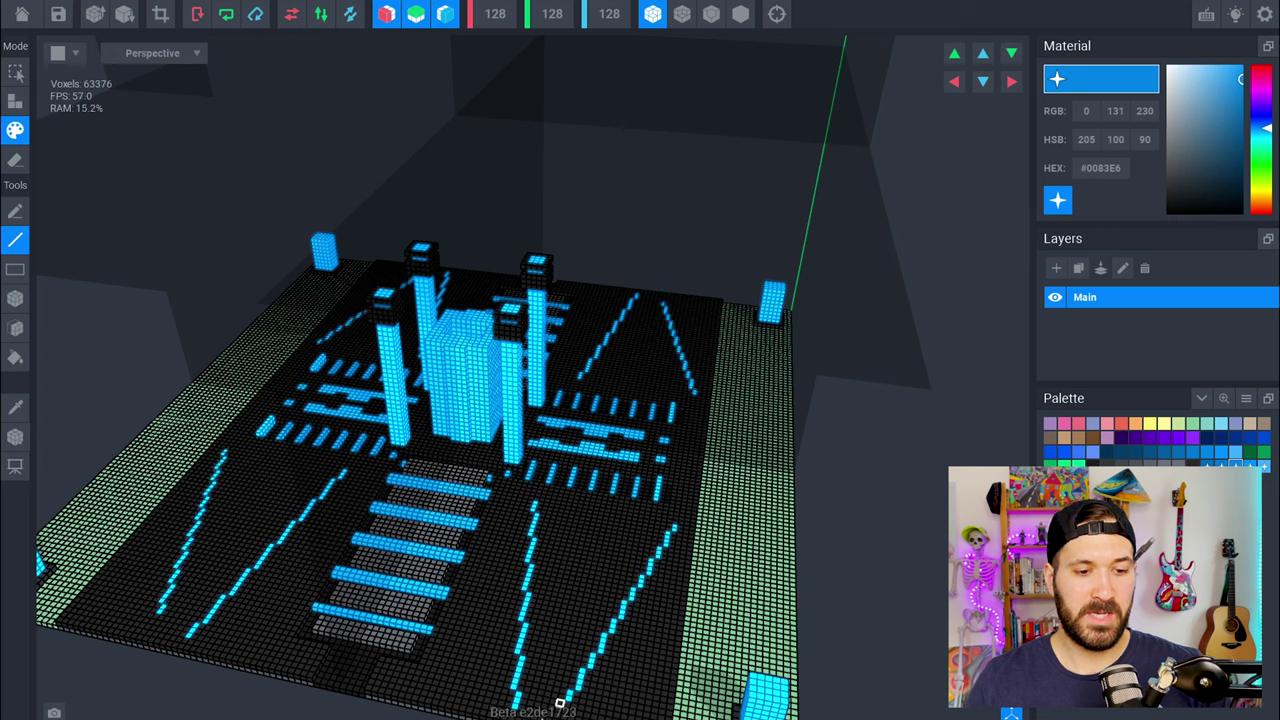
- Fill the area between the two converging lines with short glowing blue line segments using the Line tool
{"action": "mouse_move", "coordinate": [562, 641]}
{"action": "left_mouse_down"}
{"action": "mouse_move", "coordinate": [557, 607]}
{"action": "mouse_move", "coordinate": [596, 617]}
{"action": "left_mouse_up"}
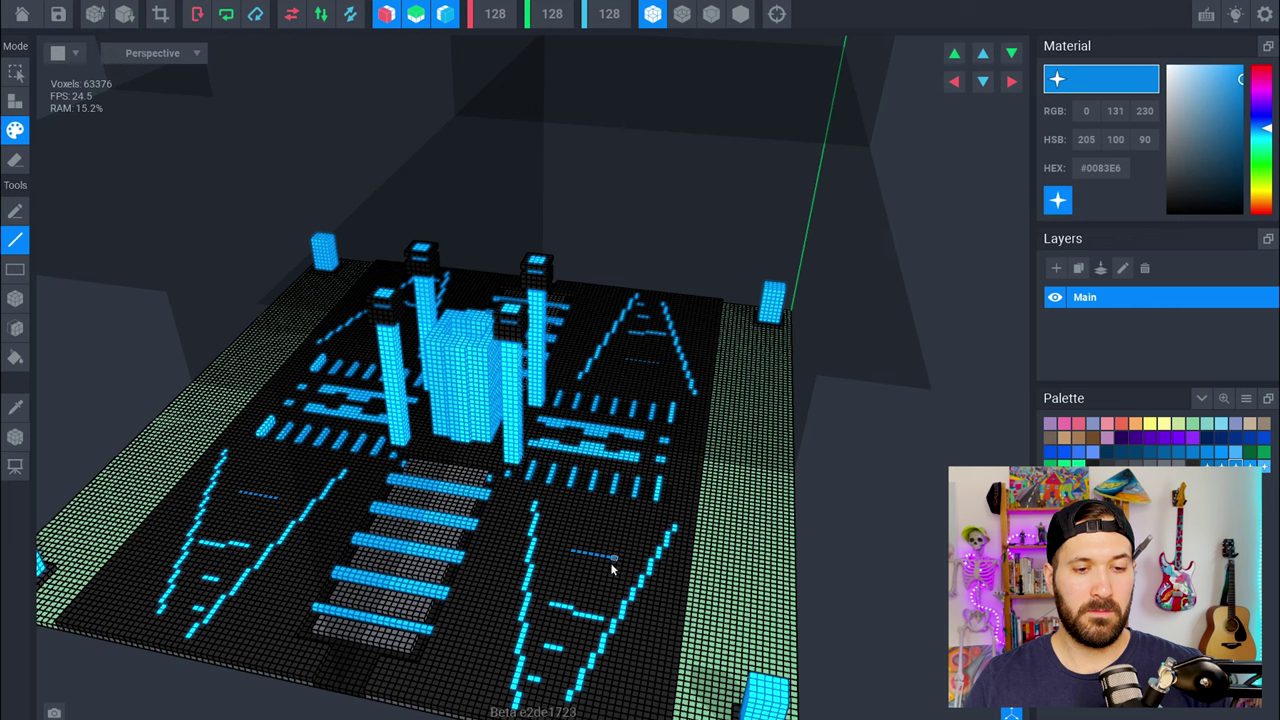
{"action": "mouse_move", "coordinate": [613, 569]}
{"action": "left_mouse_down"}
{"action": "mouse_move", "coordinate": [571, 521]}
{"action": "mouse_move", "coordinate": [561, 533]}
{"action": "mouse_move", "coordinate": [642, 549]}
{"action": "left_mouse_up"}
{"action": "right_click_drag", "start_coordinate": [578, 636], "coordinate": [578, 634]}
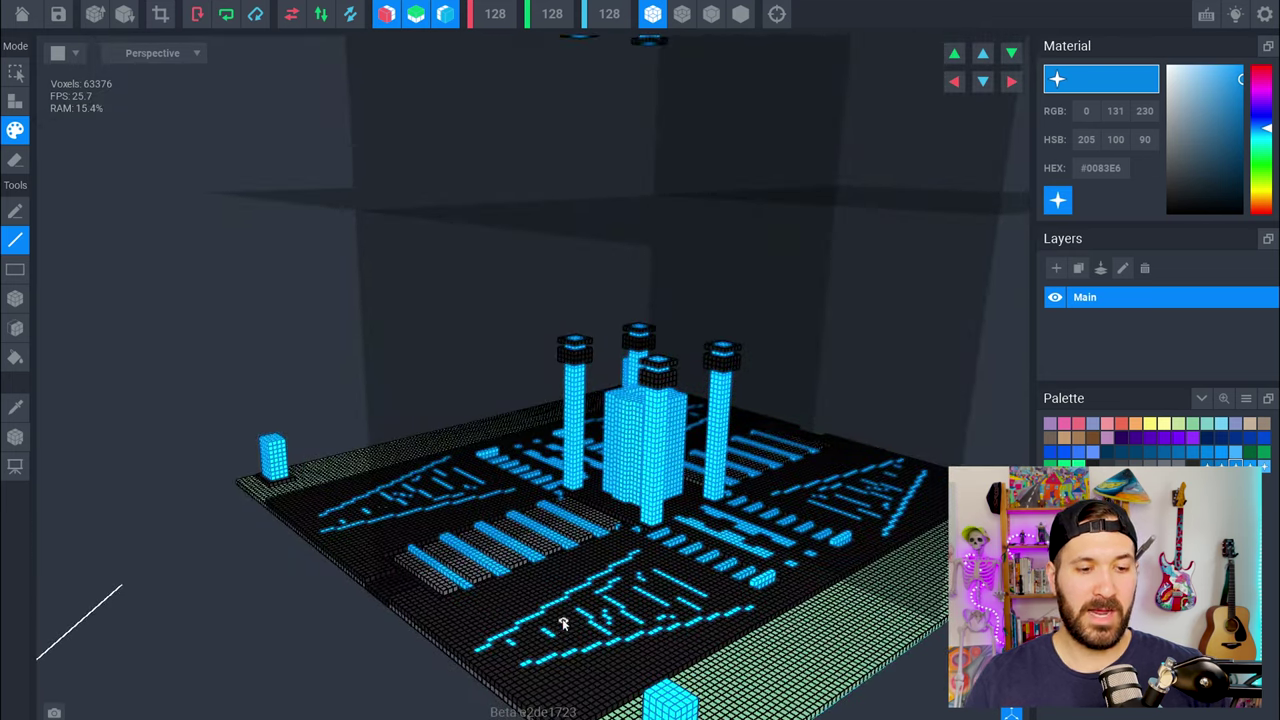
{"action": "right_click_drag", "start_coordinate": [565, 652], "coordinate": [577, 578]}
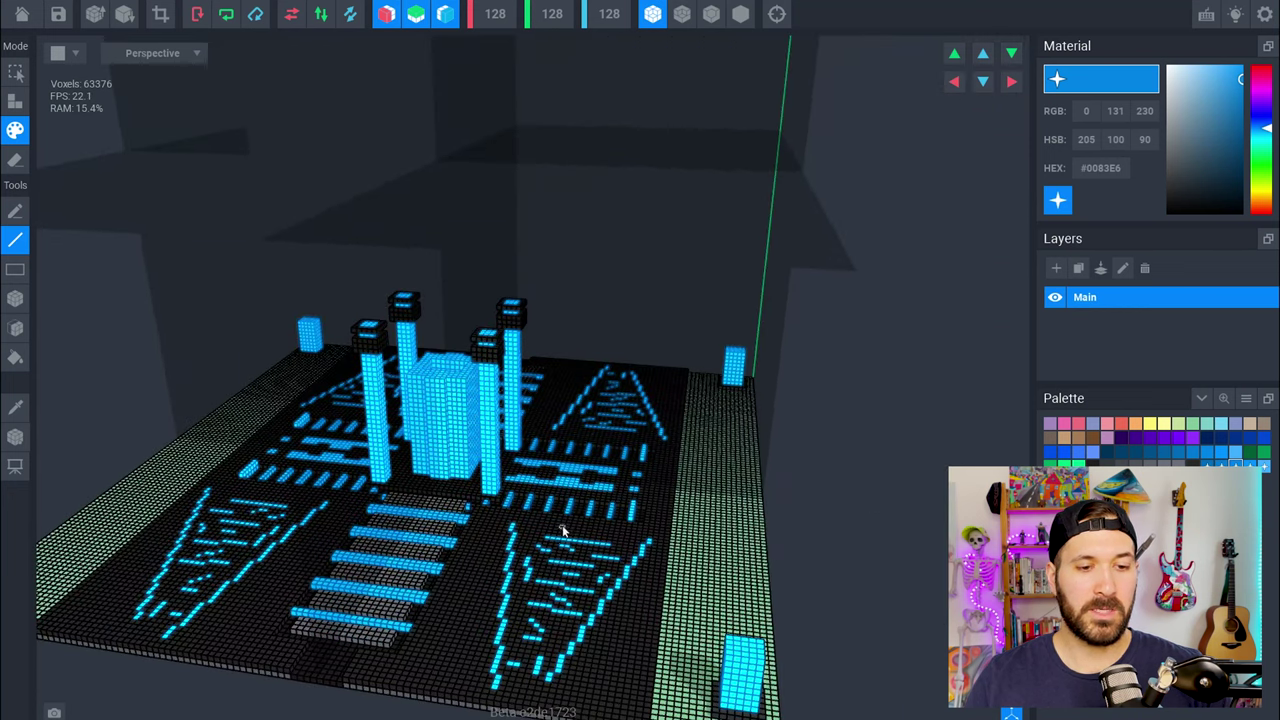
{"action": "mouse_move", "coordinate": [600, 540]}
{"action": "right_mouse_down"}
{"action": "mouse_move", "coordinate": [603, 556]}
{"action": "mouse_move", "coordinate": [586, 539]}
{"action": "right_mouse_up"}
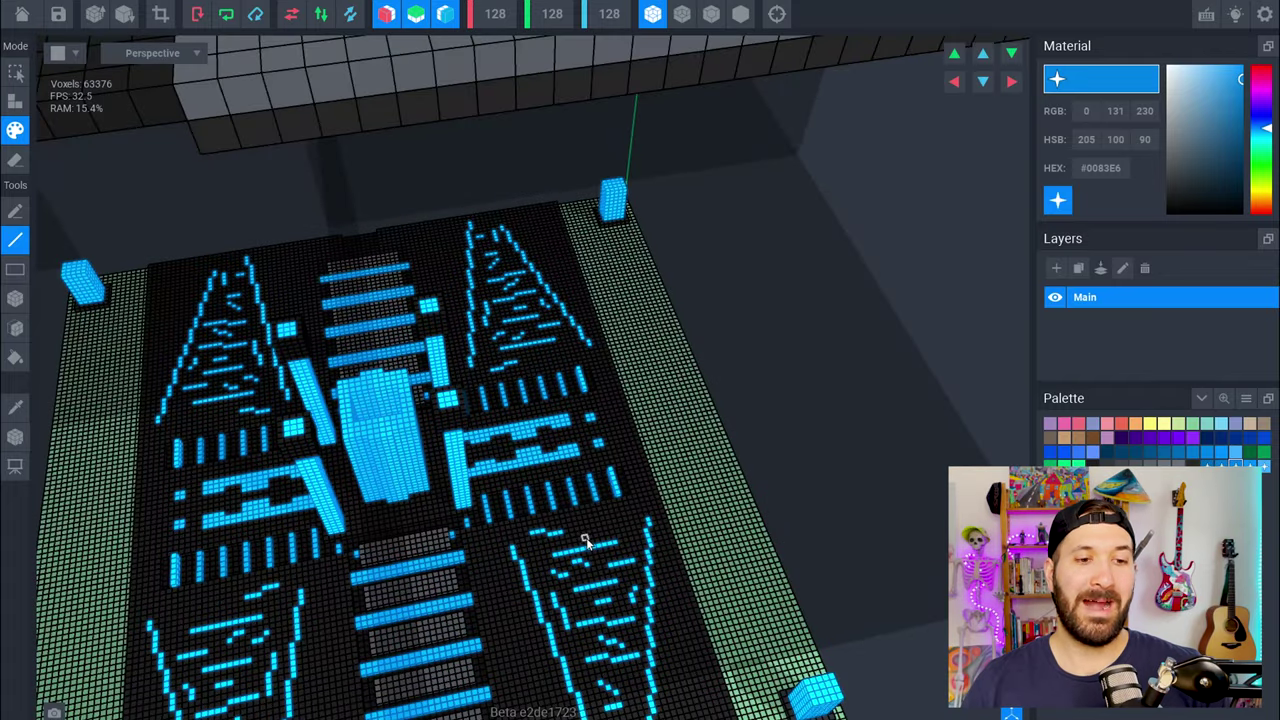
{"action": "right_click_drag", "start_coordinate": [604, 542], "coordinate": [475, 549]}
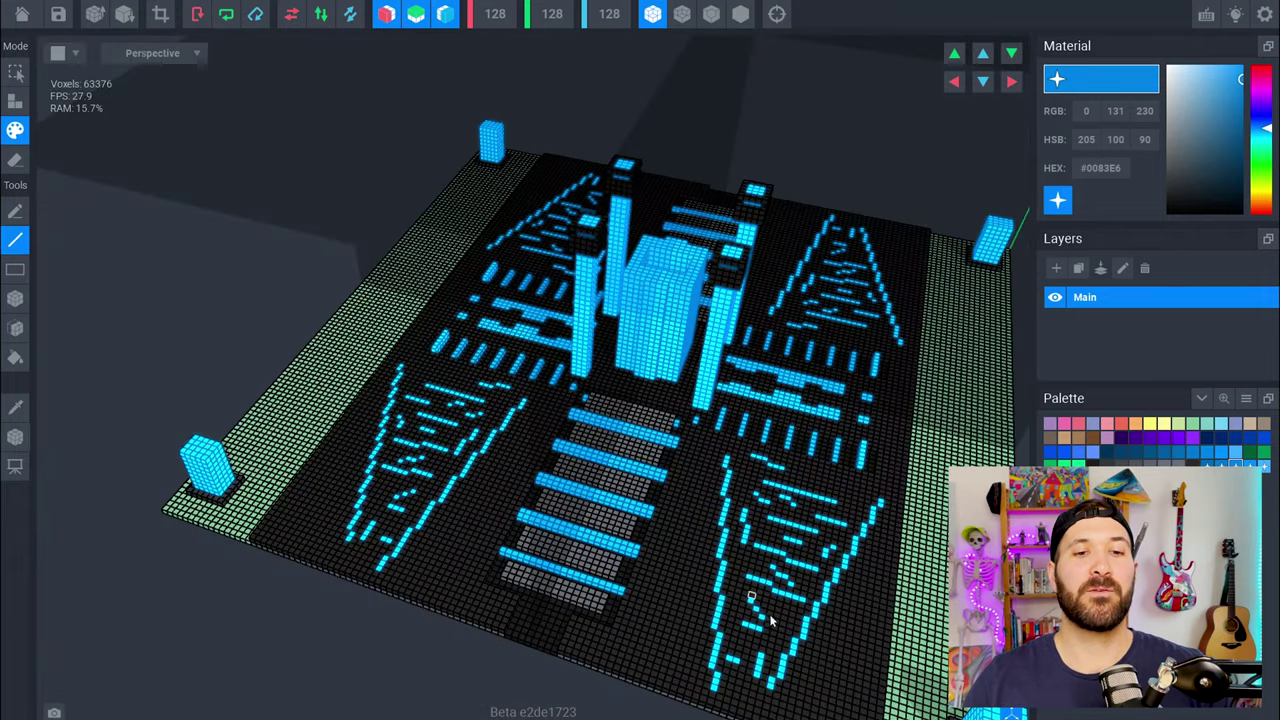
{"action": "right_click_drag", "start_coordinate": [852, 374], "coordinate": [700, 139]}
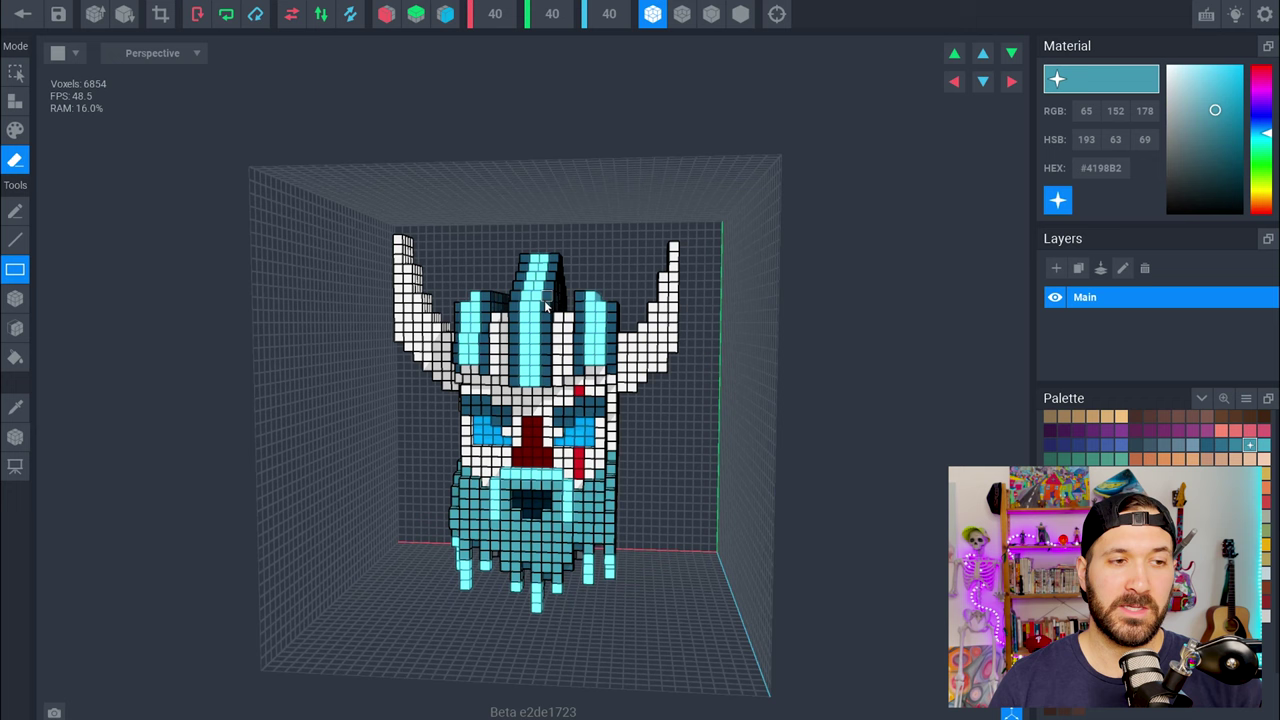
- Erase the horn on the red-scar side of the Viking head layer by layer with the Face tool
{"action": "left_click_drag", "start_coordinate": [636, 246], "coordinate": [711, 425]}
{"action": "right_click_drag", "start_coordinate": [627, 369], "coordinate": [624, 366]}
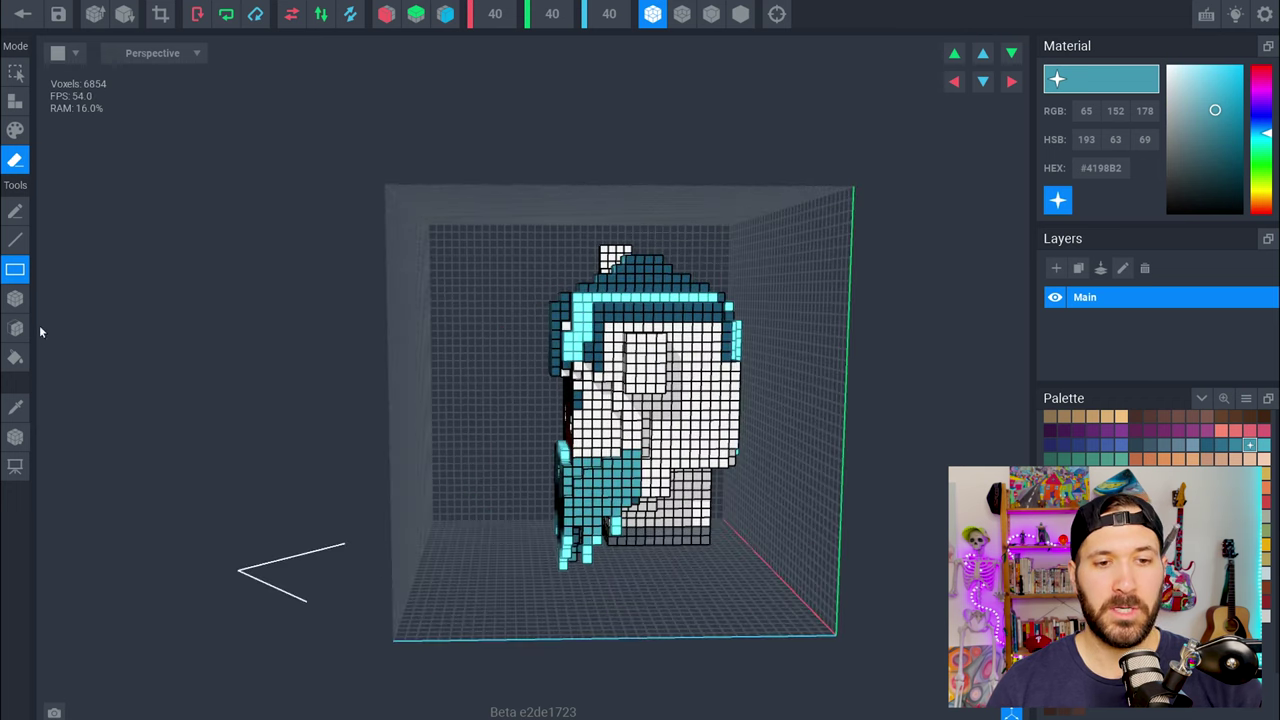
{"action": "left_click", "coordinate": [18, 330]}
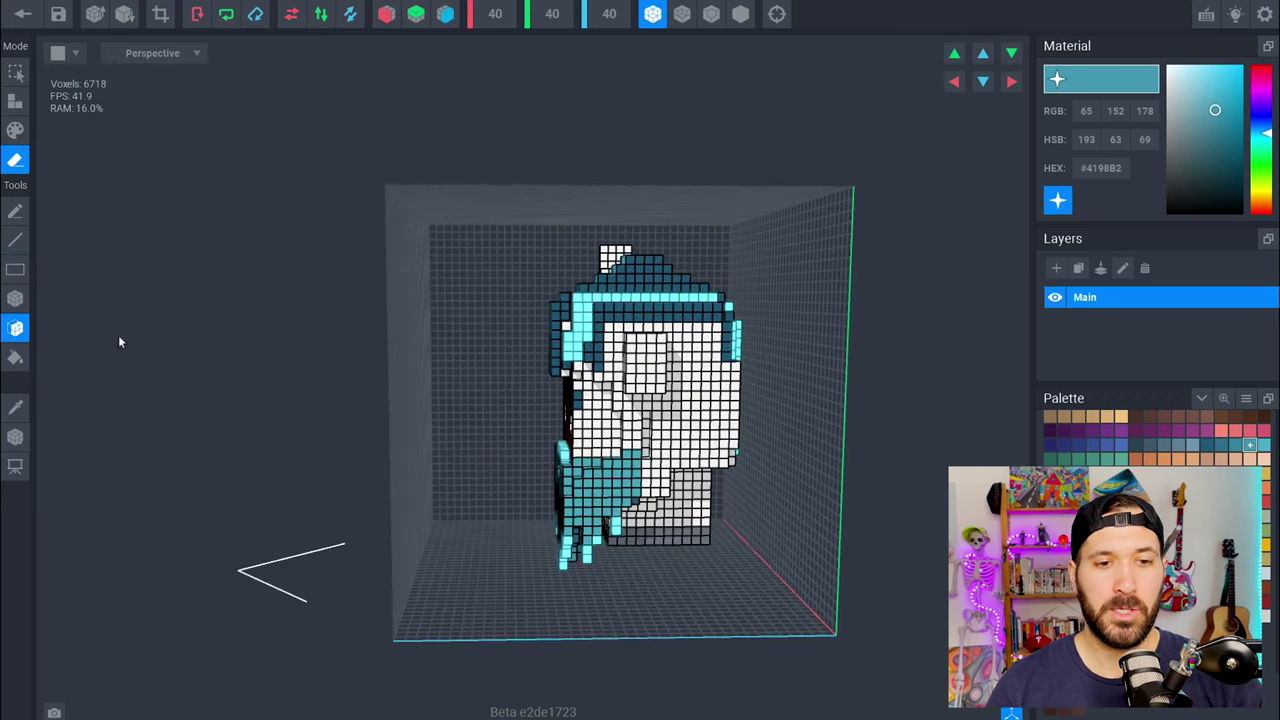
{"action": "left_click", "coordinate": [638, 358]}
{"action": "left_click", "coordinate": [646, 356]}
{"action": "right_click_drag", "start_coordinate": [647, 357], "coordinate": [642, 352]}
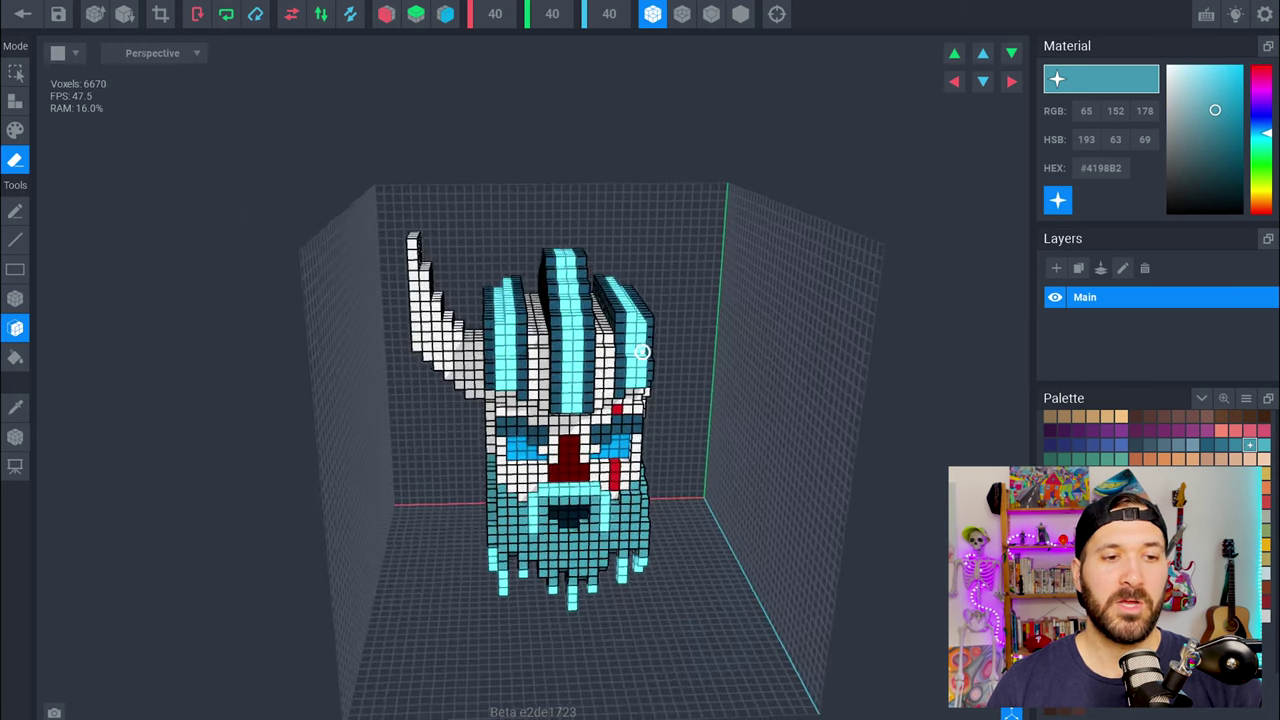
- Select all voxels of the remaining white horn with the Box tool in Select mode
{"action": "right_click_drag", "start_coordinate": [557, 355], "coordinate": [443, 296]}
{"action": "right_click_drag", "start_coordinate": [642, 390], "coordinate": [533, 348]}
{"action": "right_click_drag", "start_coordinate": [450, 355], "coordinate": [478, 367]}
{"action": "scroll", "coordinate": [485, 365], "scroll_direction": "up", "scroll_amount": 4}
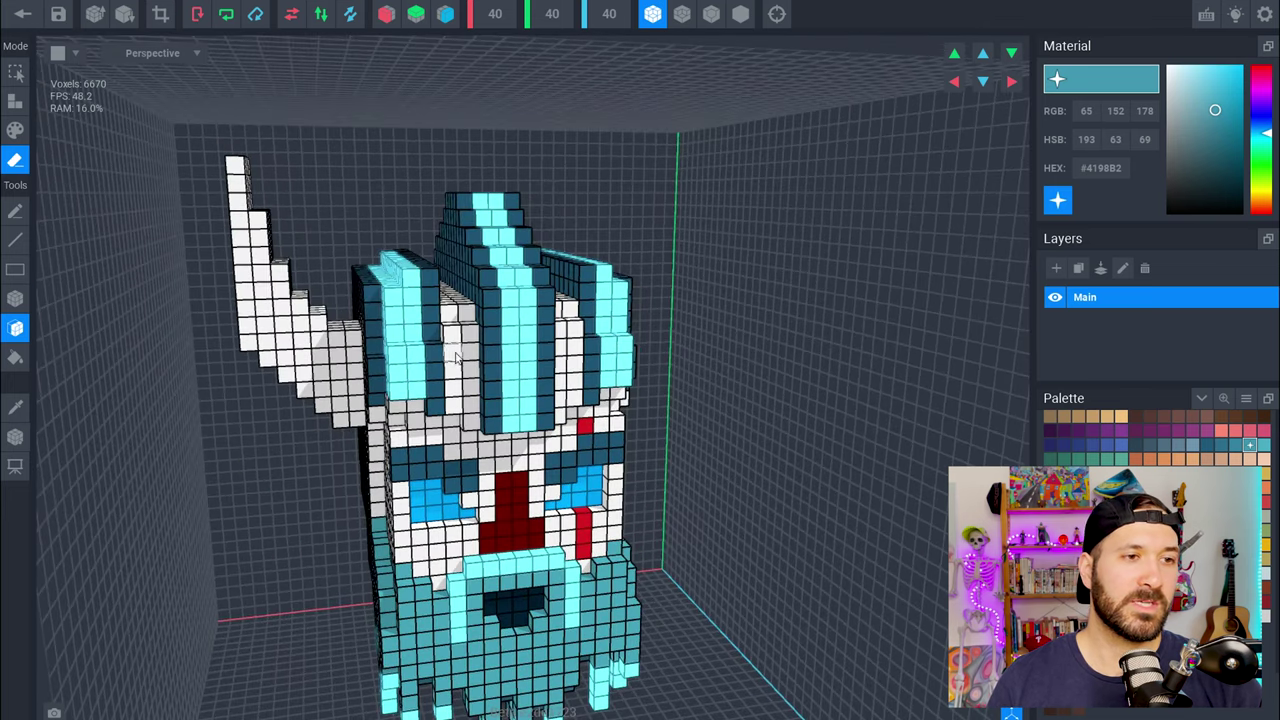
{"action": "mouse_move", "coordinate": [408, 335]}
{"action": "right_mouse_down"}
{"action": "mouse_move", "coordinate": [420, 368]}
{"action": "mouse_move", "coordinate": [412, 358]}
{"action": "right_mouse_up"}
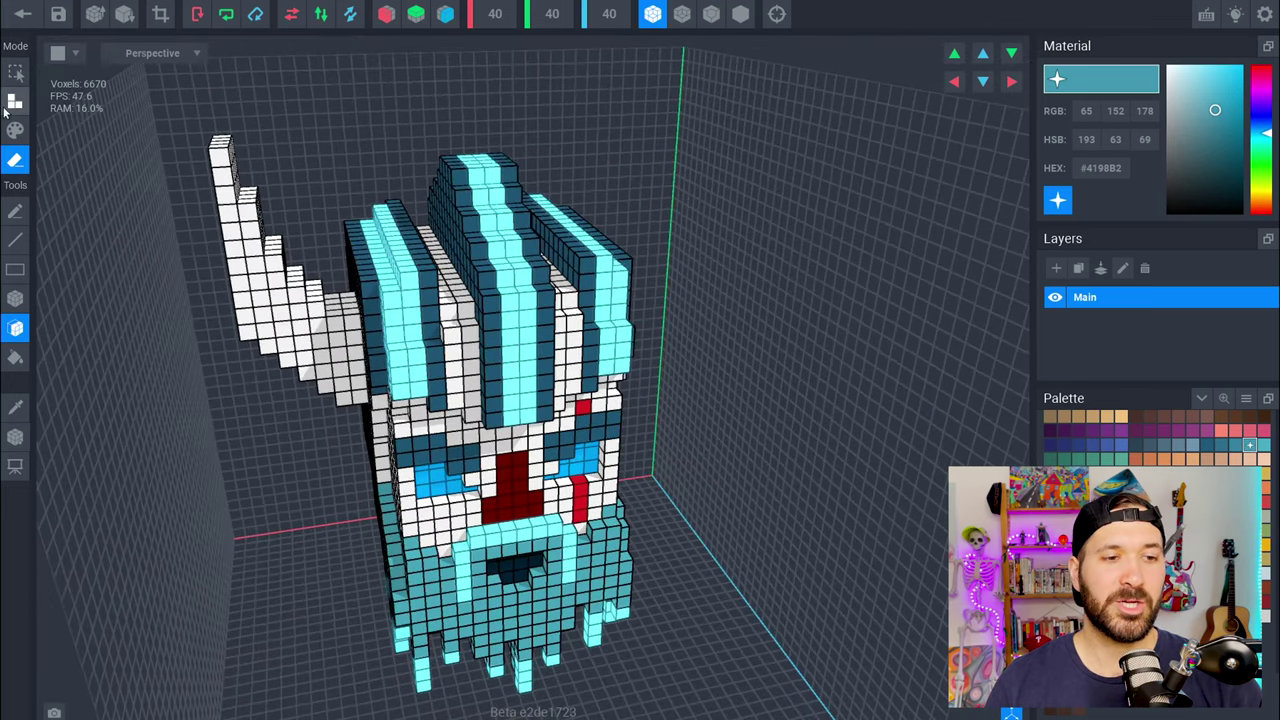
{"action": "left_click", "coordinate": [15, 71]}
{"action": "right_click_drag", "start_coordinate": [350, 315], "coordinate": [339, 316]}
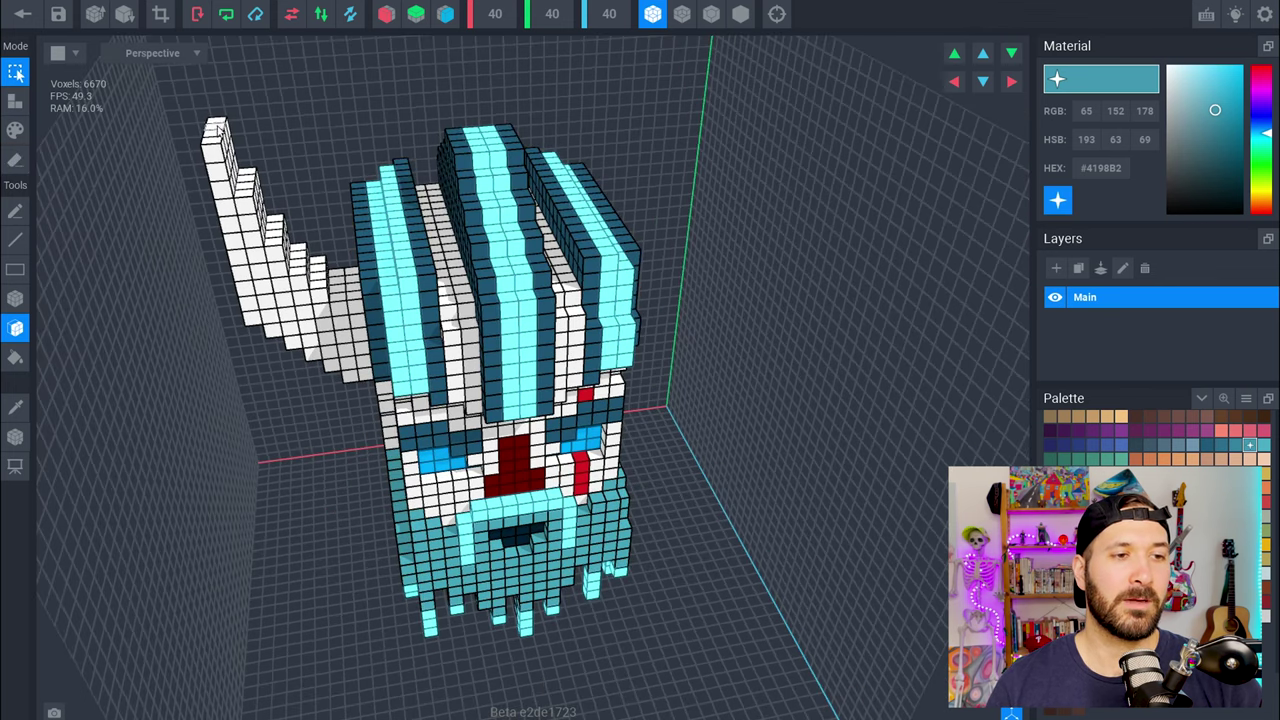
{"action": "left_click", "coordinate": [15, 298]}
{"action": "left_click_drag", "start_coordinate": [220, 123], "coordinate": [366, 371]}
- Copy the selected horn and paste the duplicate into the model
{"action": "left_click", "coordinate": [100, 1]}
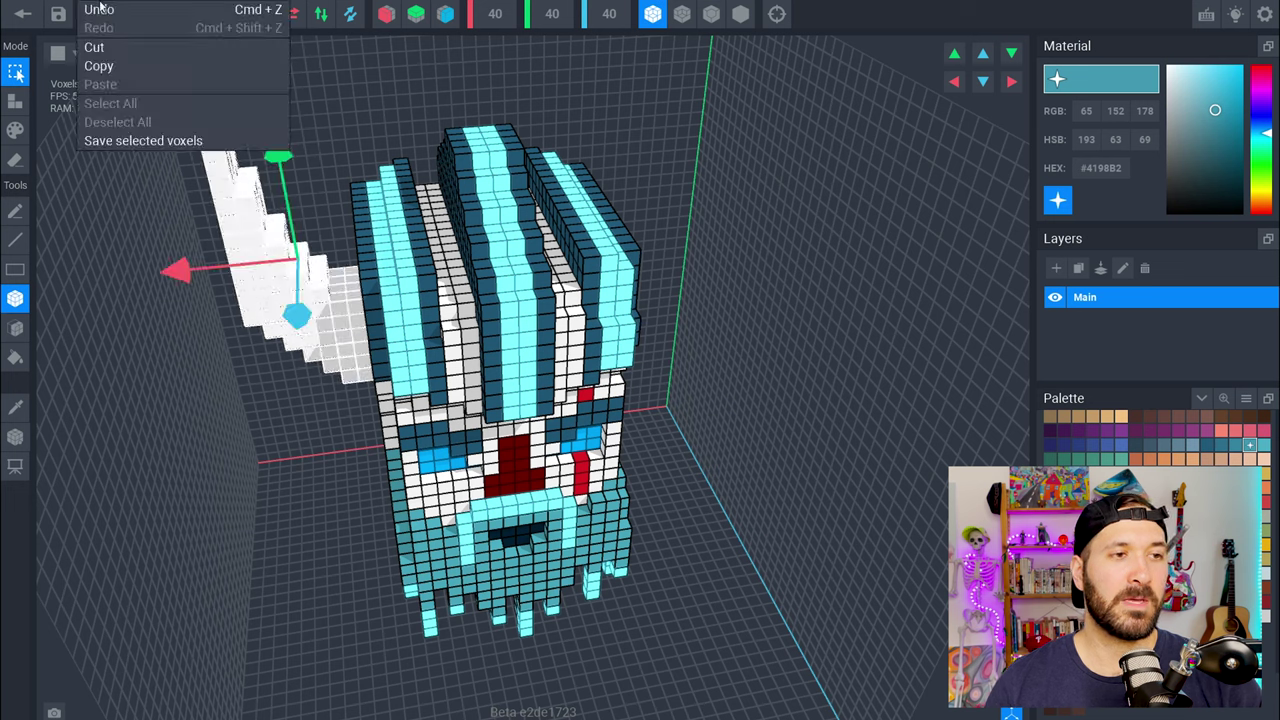
{"action": "left_click", "coordinate": [127, 67]}
{"action": "left_click", "coordinate": [115, 2]}
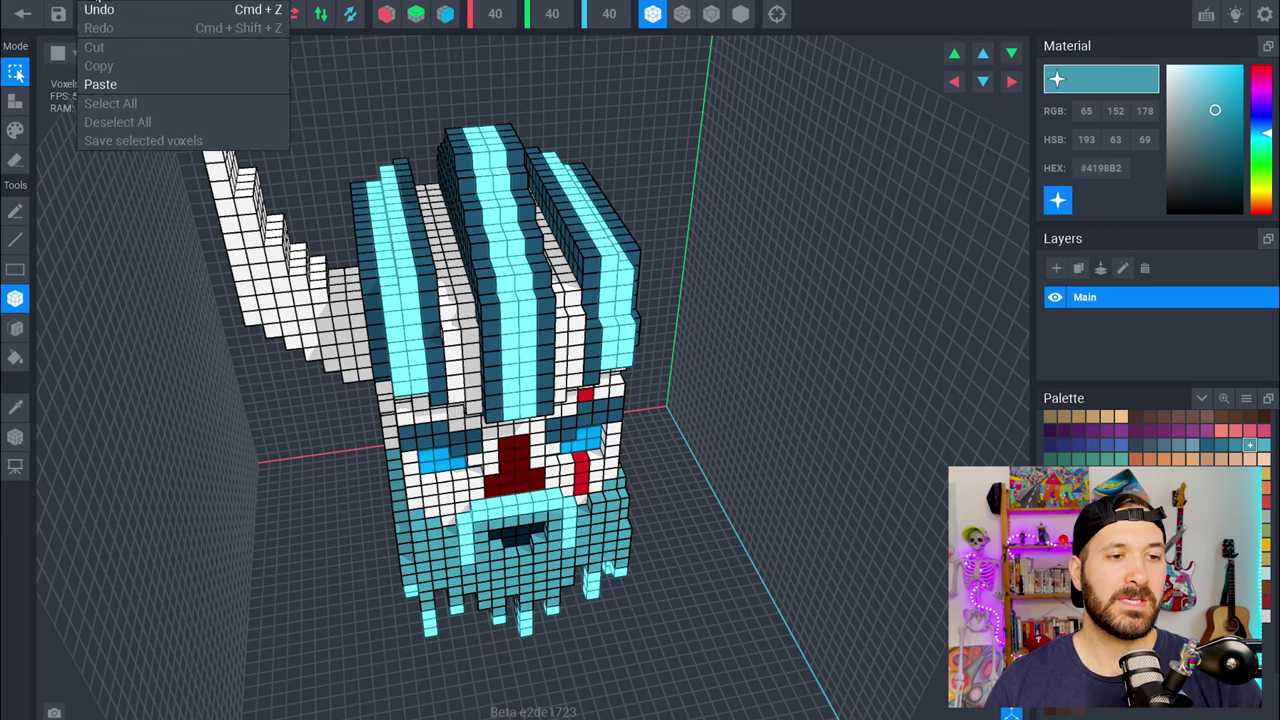
{"action": "left_click", "coordinate": [103, 84]}
- Move the pasted horn along the red axis to the opposite side of the head, clear of the helmet
{"action": "left_click_drag", "start_coordinate": [190, 269], "coordinate": [576, 262]}
{"action": "right_click_drag", "start_coordinate": [548, 273], "coordinate": [548, 273]}
{"action": "middle_click_drag", "start_coordinate": [549, 273], "coordinate": [545, 278]}
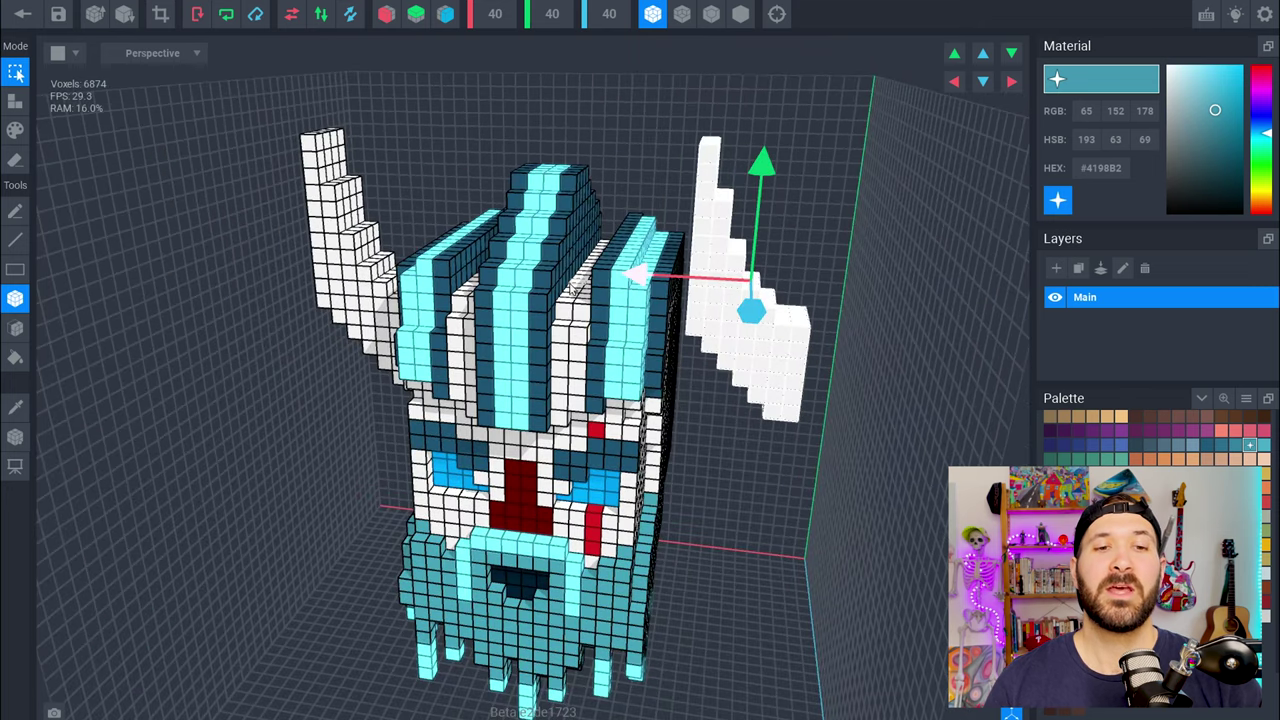
{"action": "right_click_drag", "start_coordinate": [576, 282], "coordinate": [576, 282]}
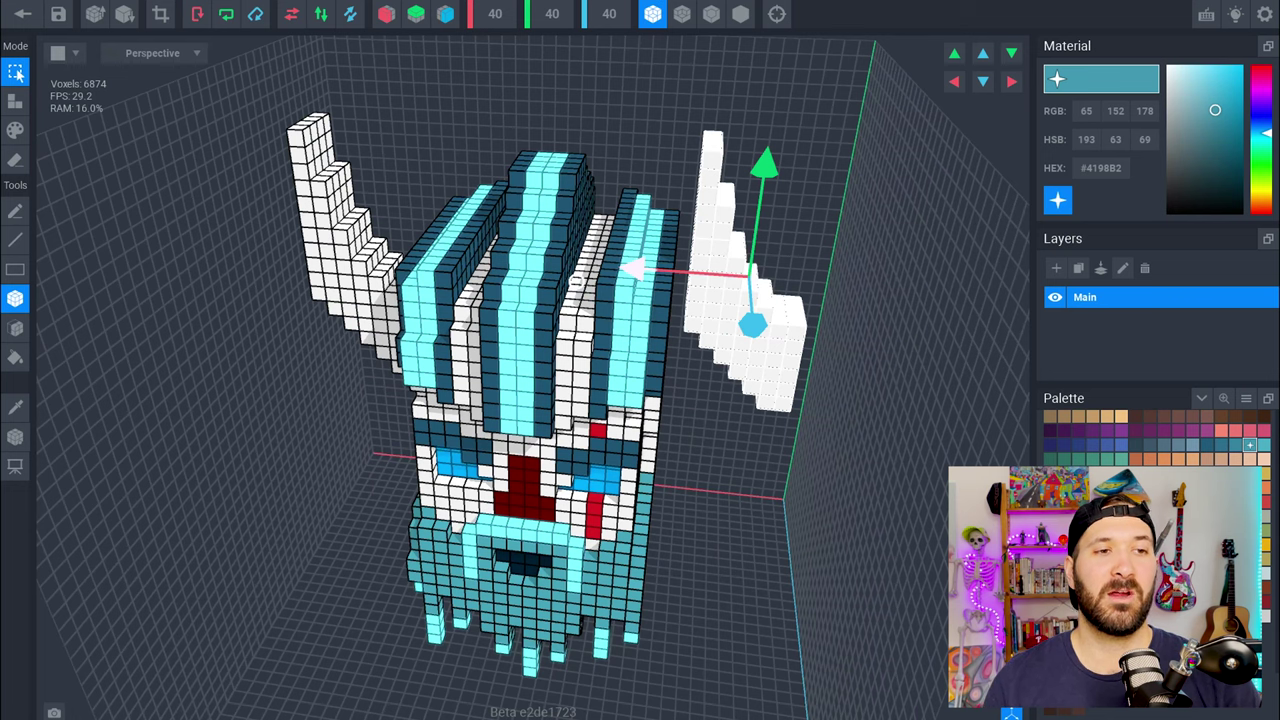
{"action": "middle_click_drag", "start_coordinate": [575, 280], "coordinate": [574, 281]}
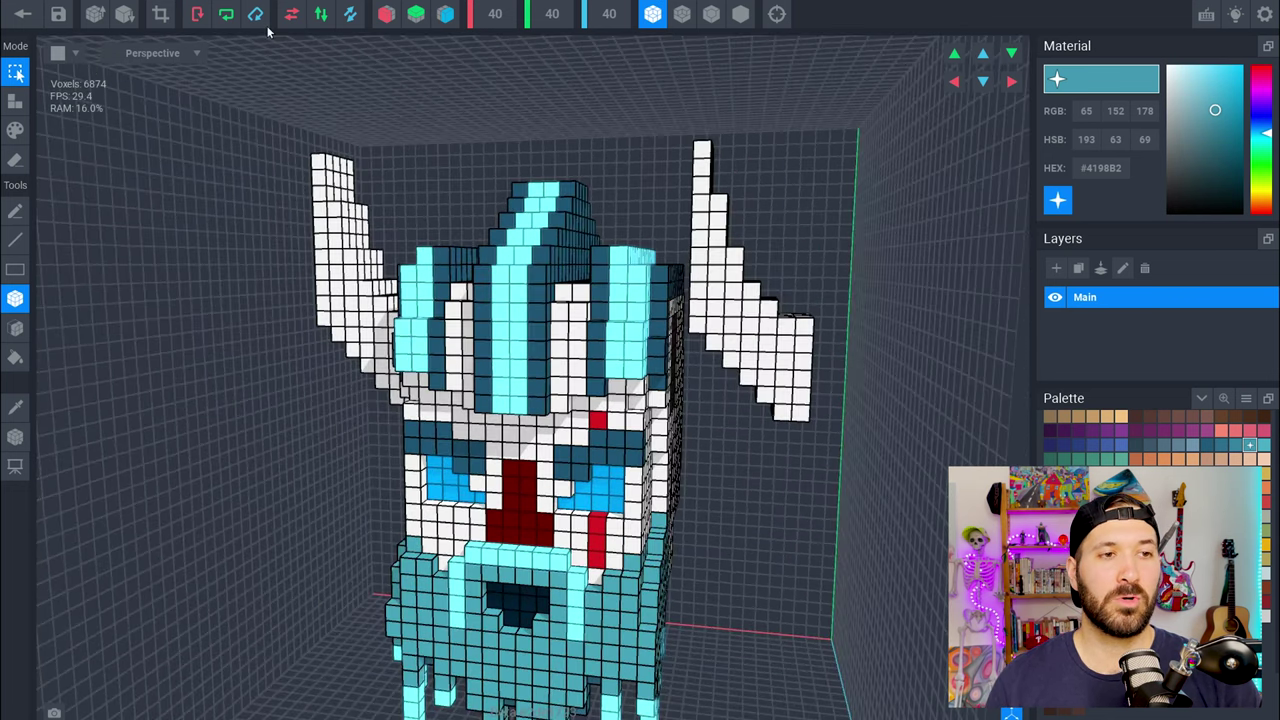
- Flip the whole model along the red axis and flip it back, twice
{"action": "left_click", "coordinate": [290, 16]}
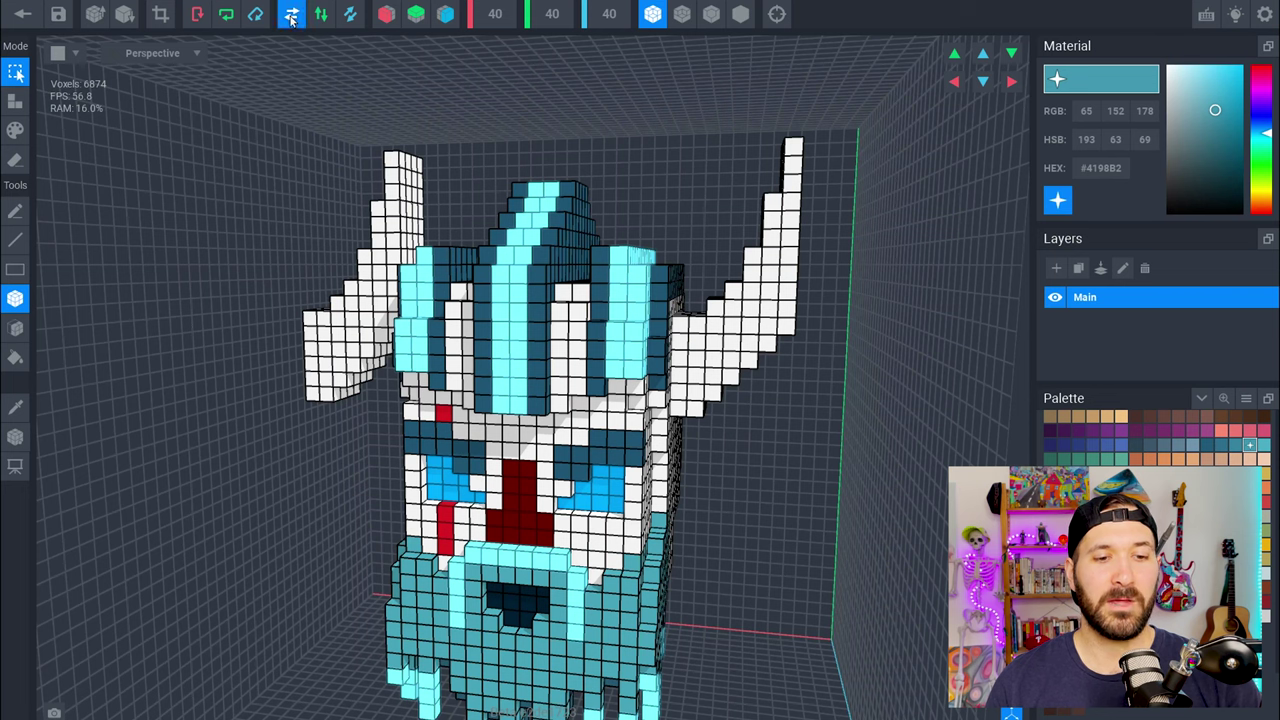
{"action": "left_click", "coordinate": [290, 16]}
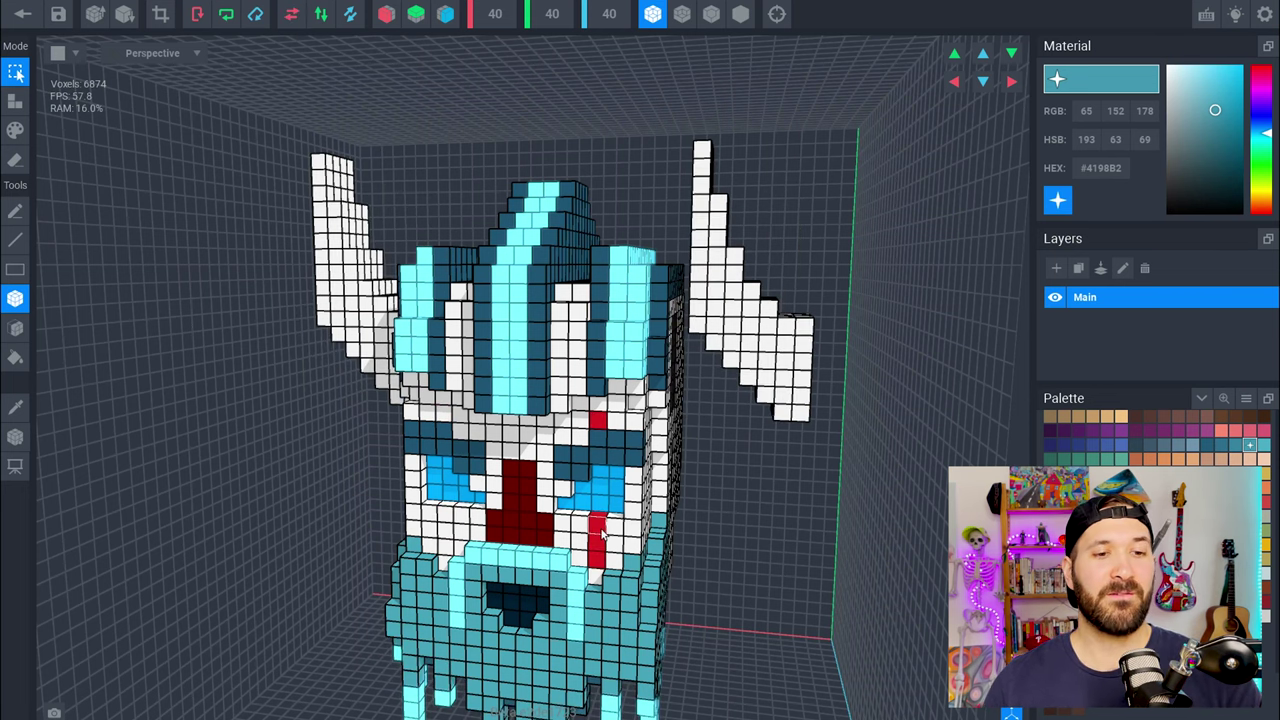
{"action": "left_click", "coordinate": [290, 16]}
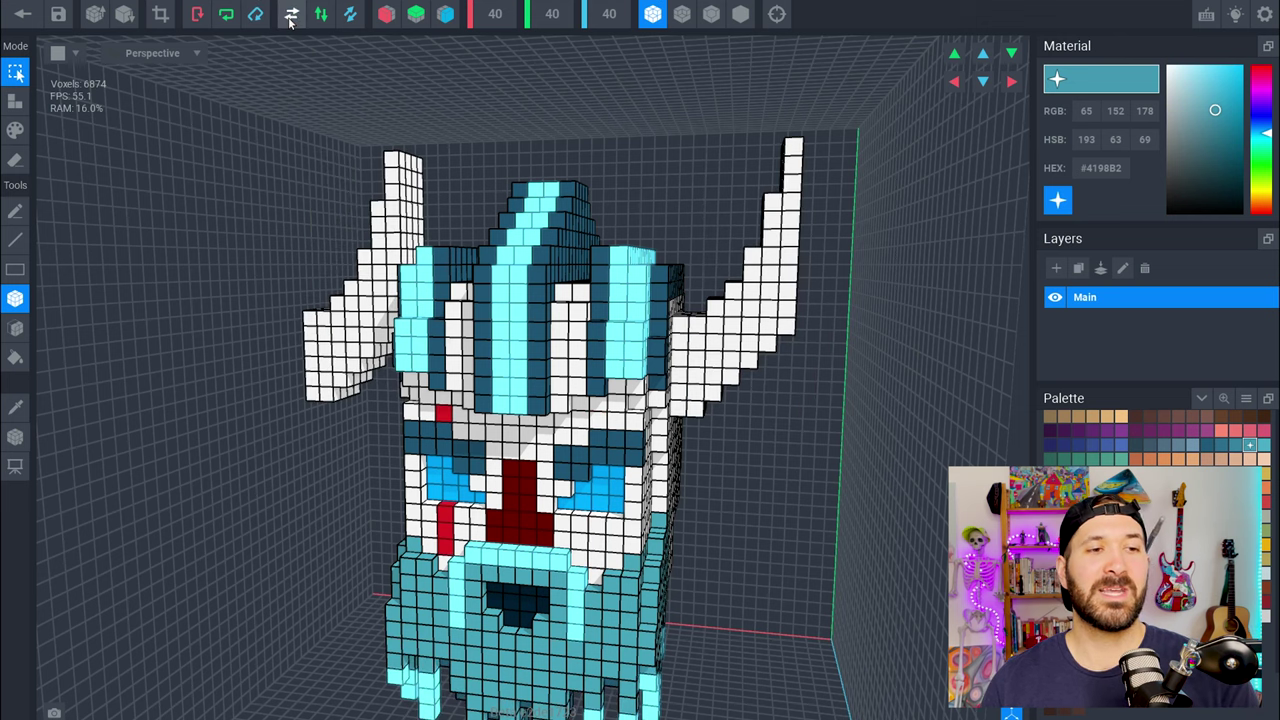
{"action": "left_click", "coordinate": [290, 17]}
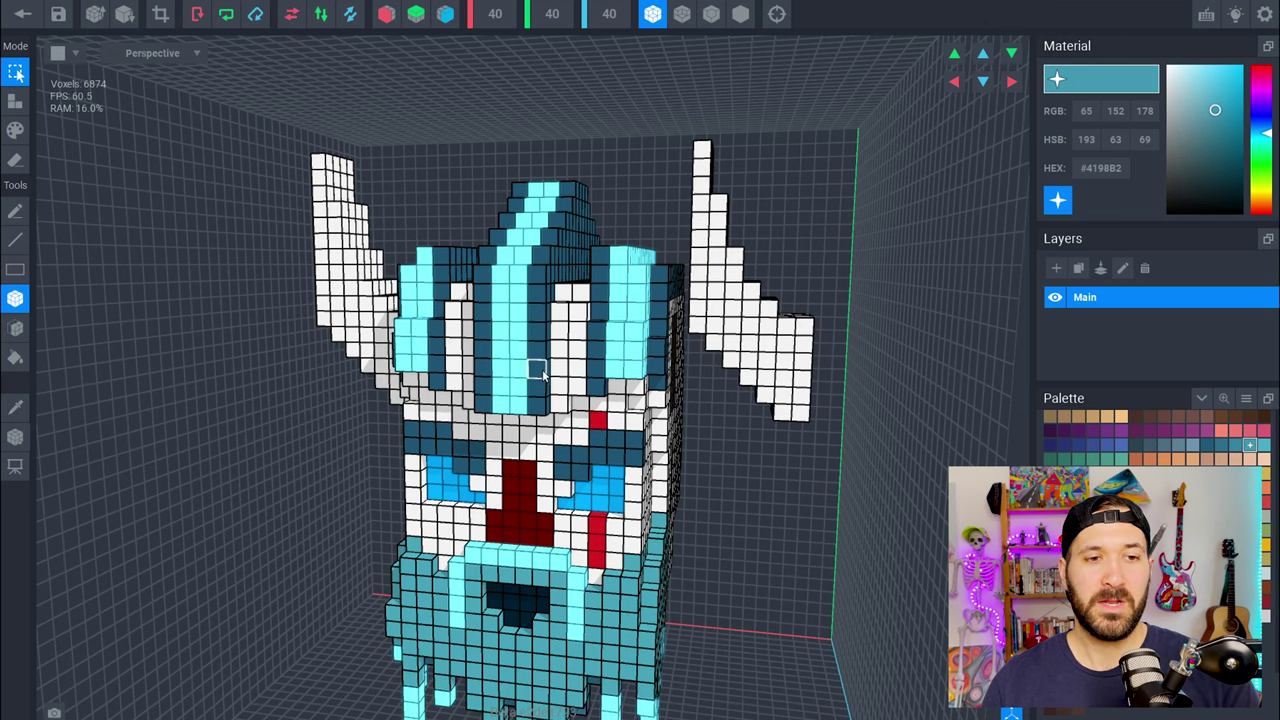
{"action": "right_click_drag", "start_coordinate": [550, 373], "coordinate": [552, 374]}
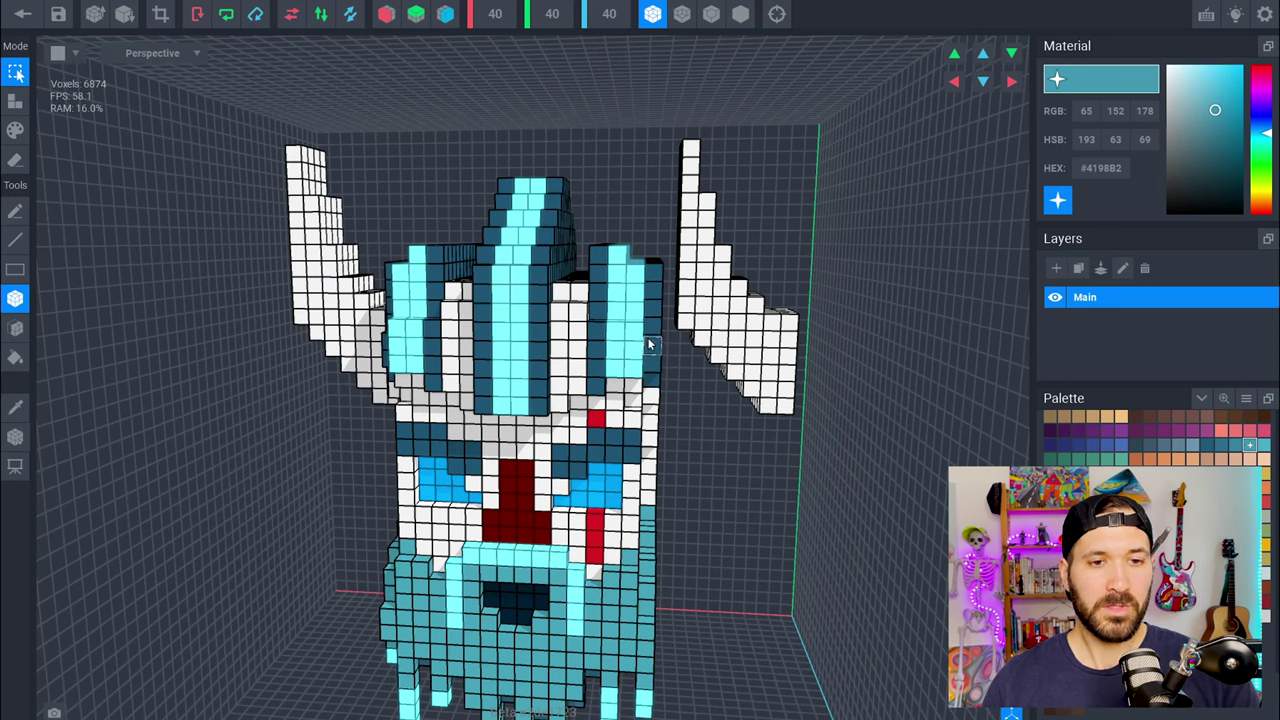
- Undo the relocation and paste of the duplicate horn, leaving only the original horn with nothing selected
{"action": "key", "text": "ctrl+z"}
{"action": "key", "text": "ctrl+z"}
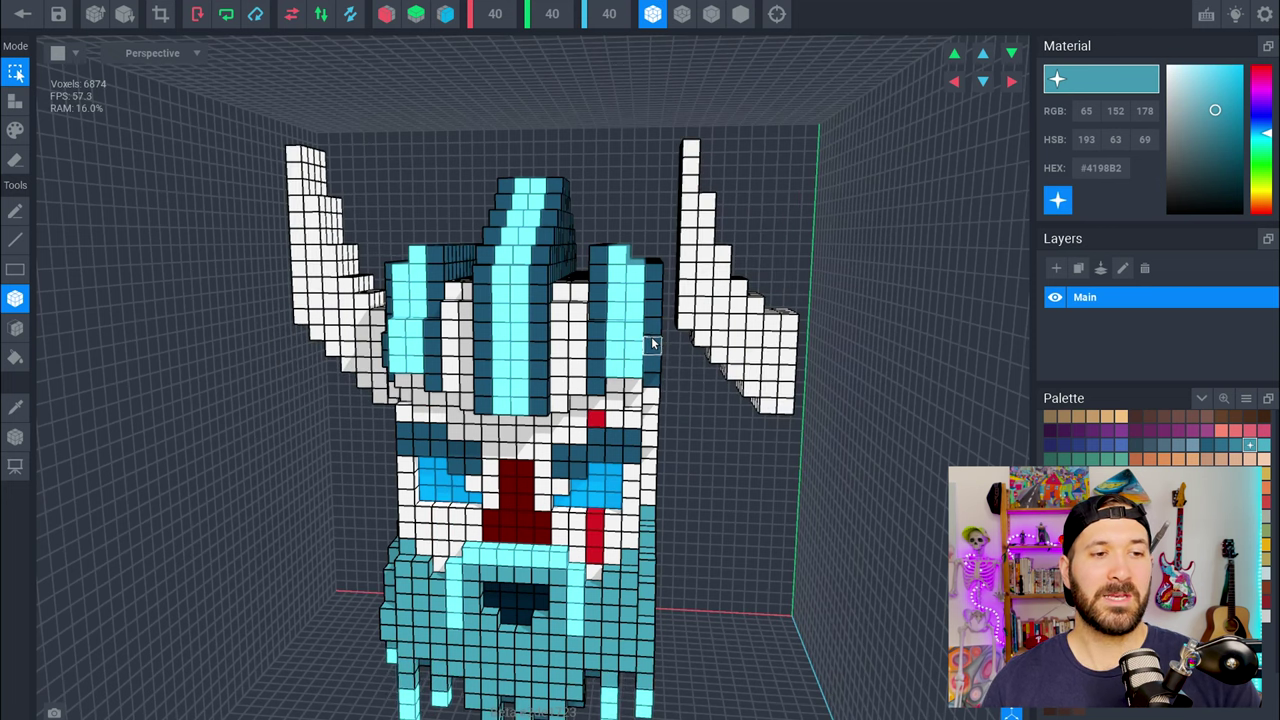
{"action": "key", "text": "ctrl+z"}
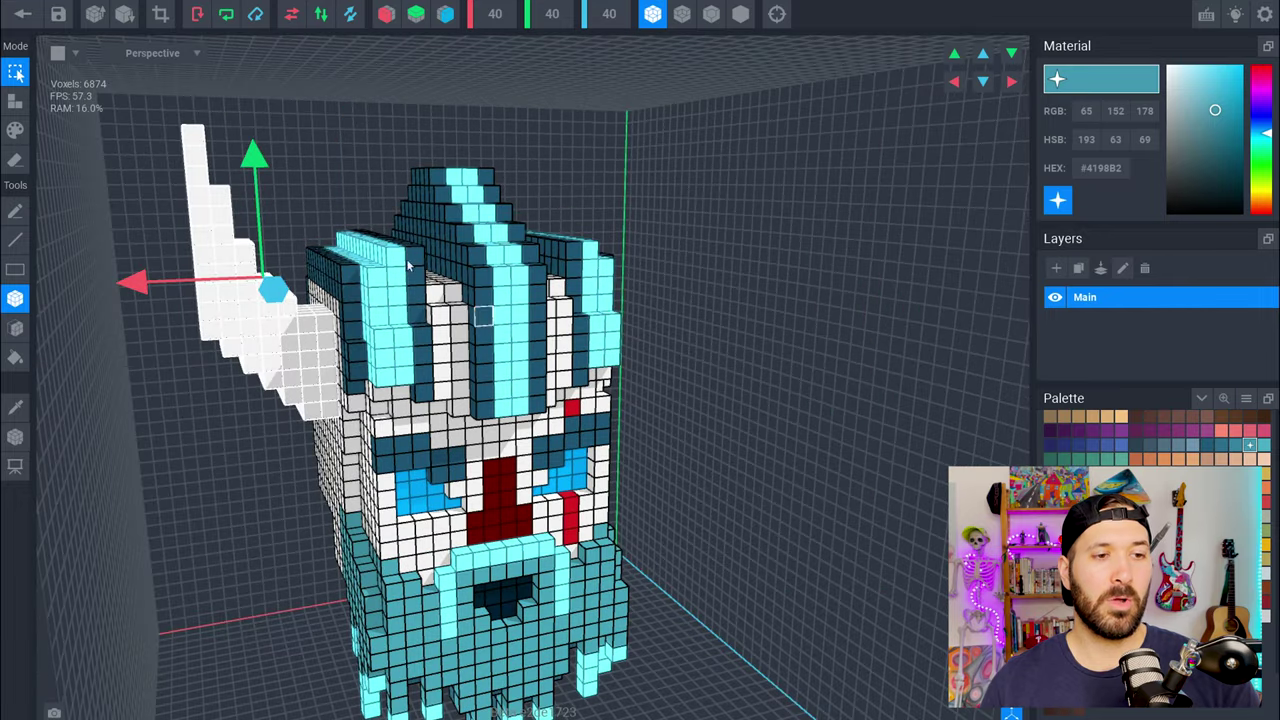
{"action": "key", "text": "ctrl+d"}
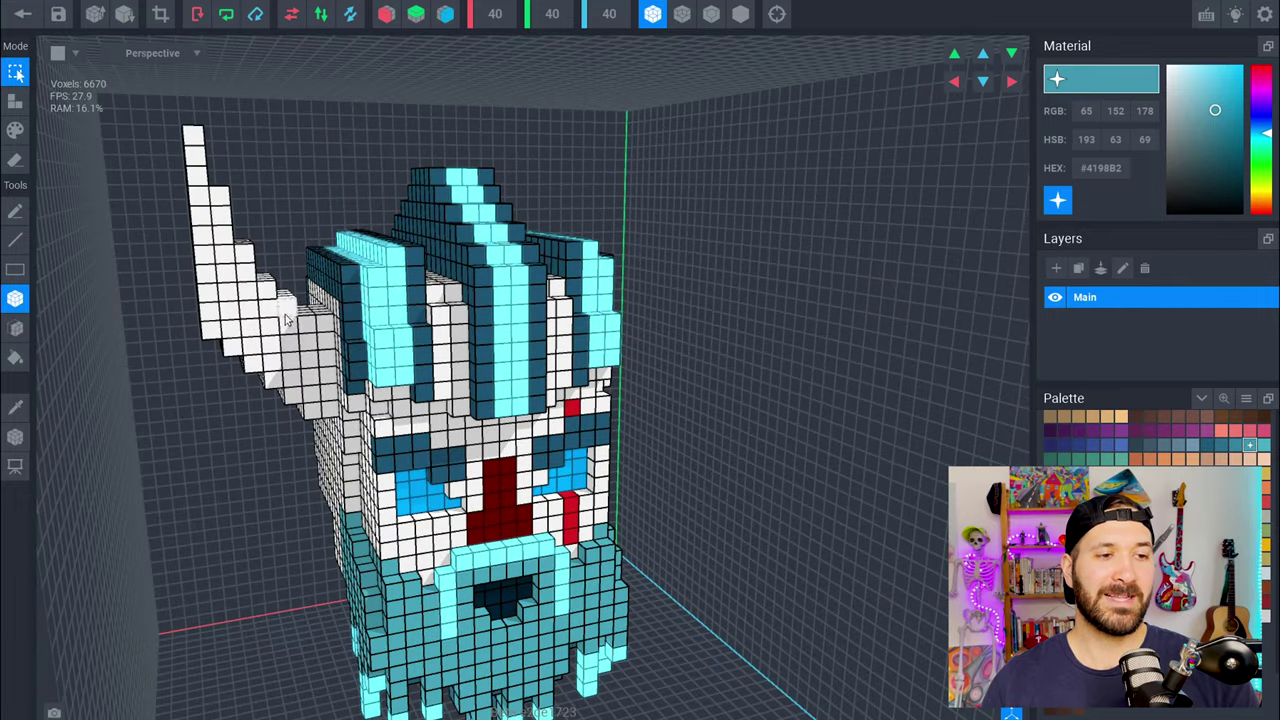
- Select the vertical slice of the remaining horn closest to the helmet with the Box tool
{"action": "right_click_drag", "start_coordinate": [334, 348], "coordinate": [334, 348]}
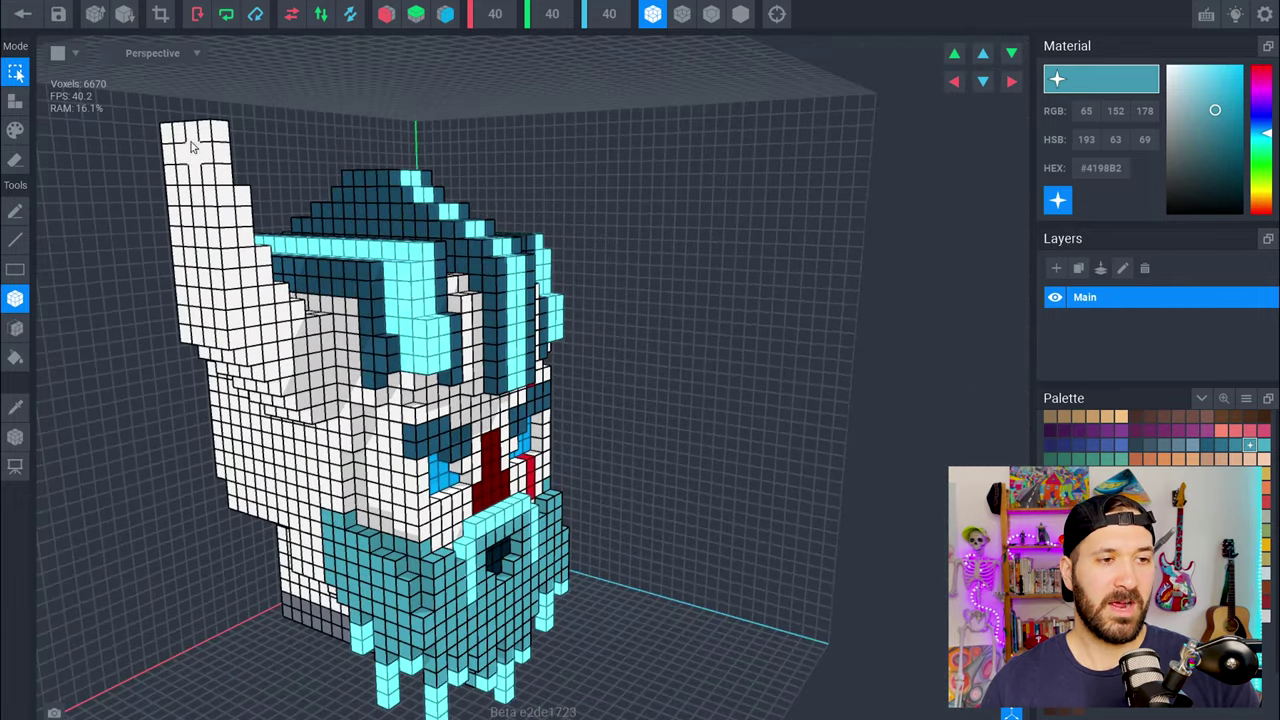
{"action": "scroll", "coordinate": [200, 147], "scroll_direction": "up", "scroll_amount": 3}
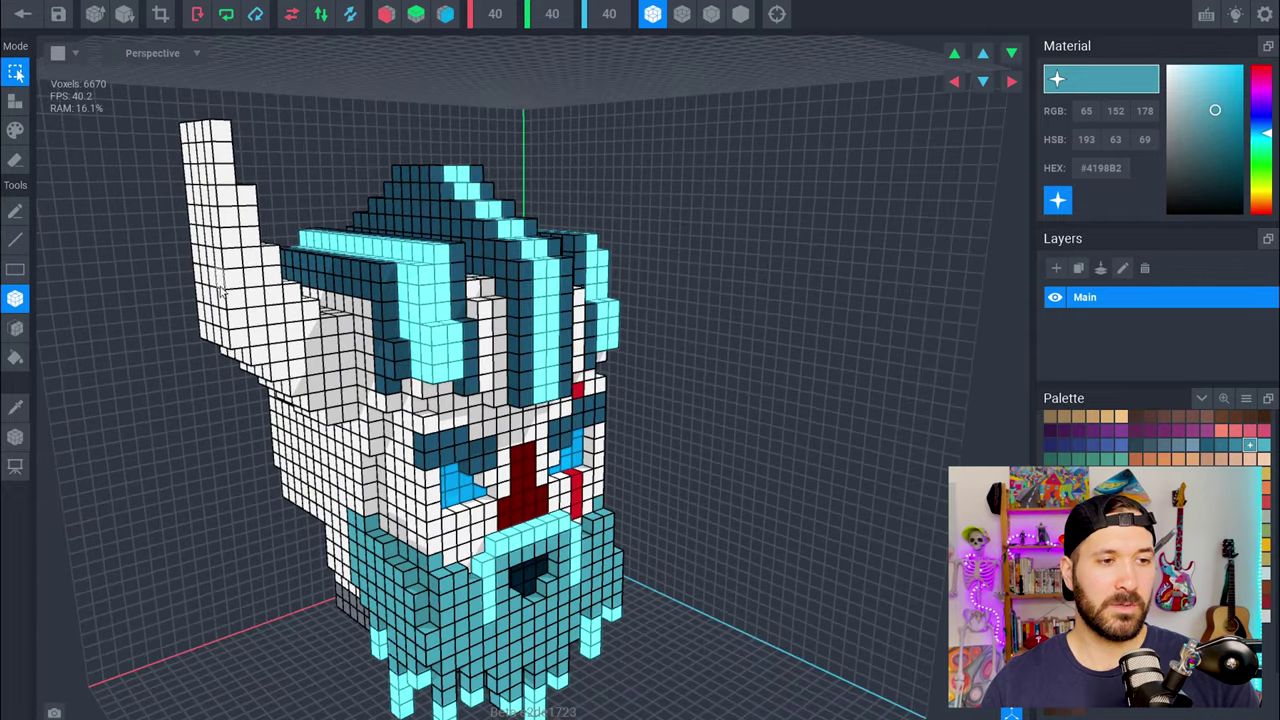
{"action": "right_click_drag", "start_coordinate": [230, 332], "coordinate": [223, 128]}
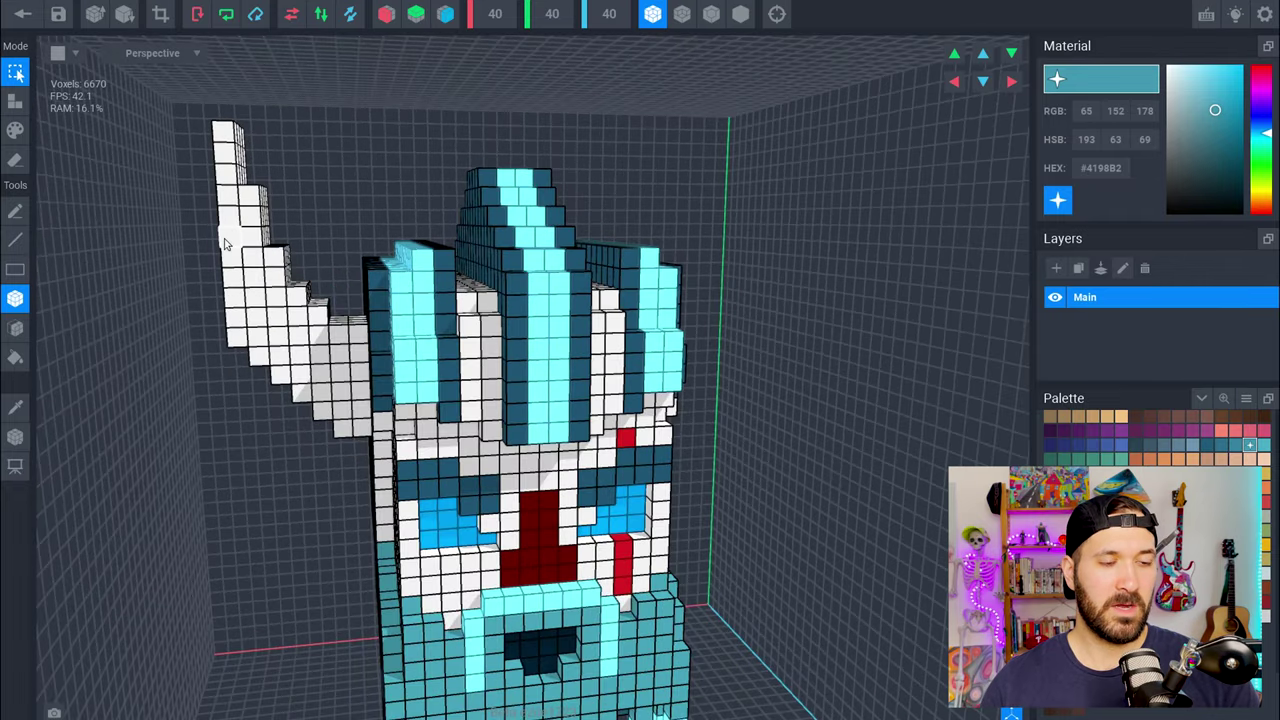
{"action": "left_click", "coordinate": [244, 294]}
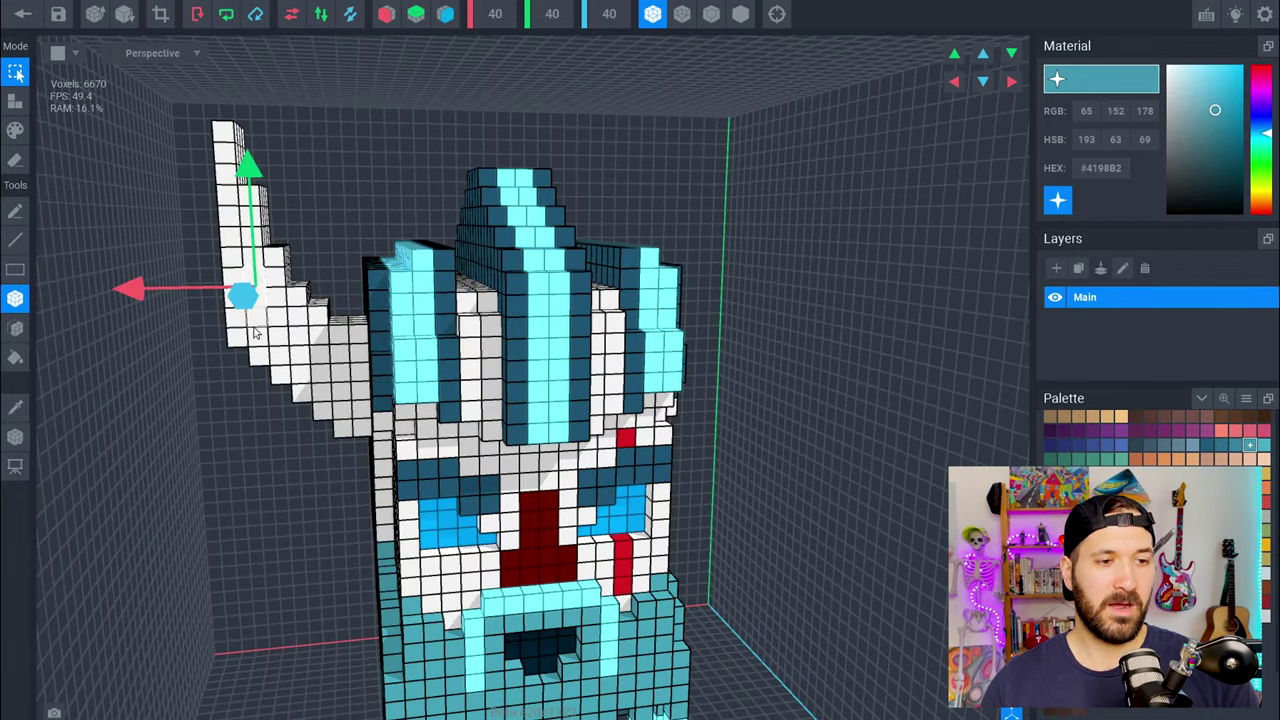
{"action": "left_click", "coordinate": [259, 339]}
{"action": "right_click_drag", "start_coordinate": [383, 343], "coordinate": [336, 283]}
{"action": "left_click_drag", "start_coordinate": [318, 281], "coordinate": [360, 389]}
- Copy and paste the selected horn slice, and move the copy along the red axis against the helmet's opposite side
{"action": "left_click", "coordinate": [94, 1]}
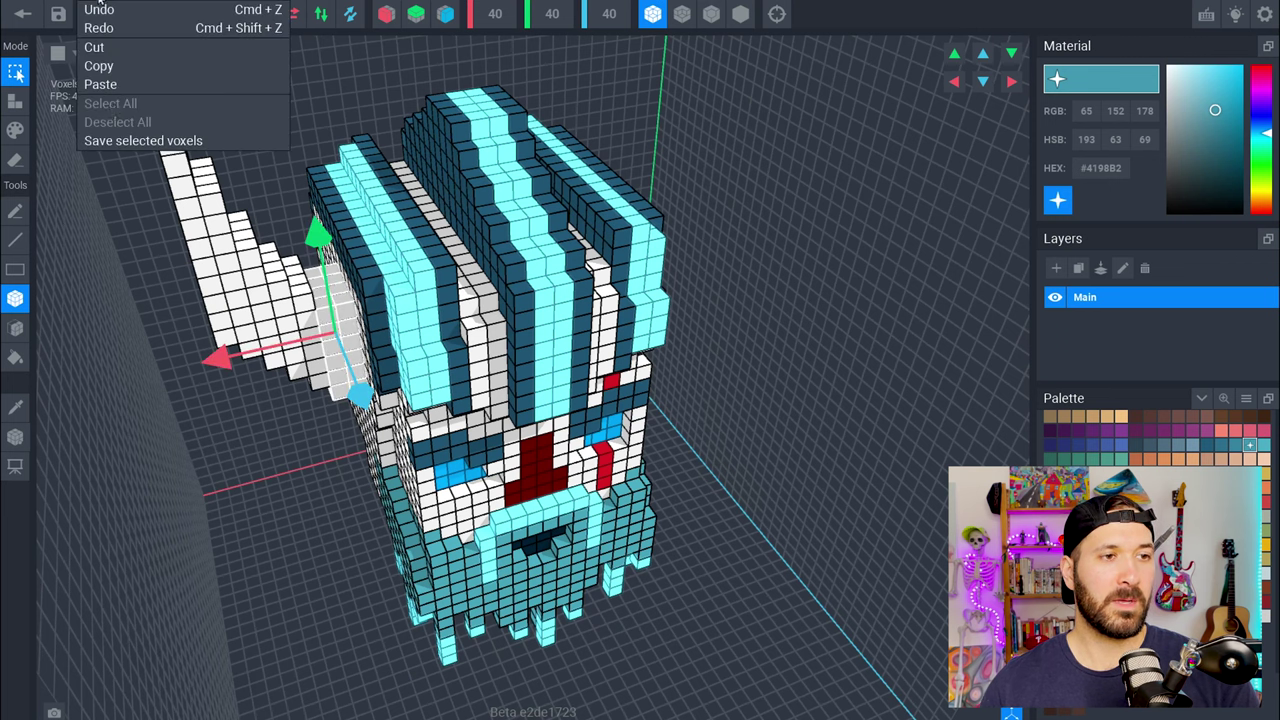
{"action": "left_click", "coordinate": [108, 68]}
{"action": "left_click", "coordinate": [95, 14]}
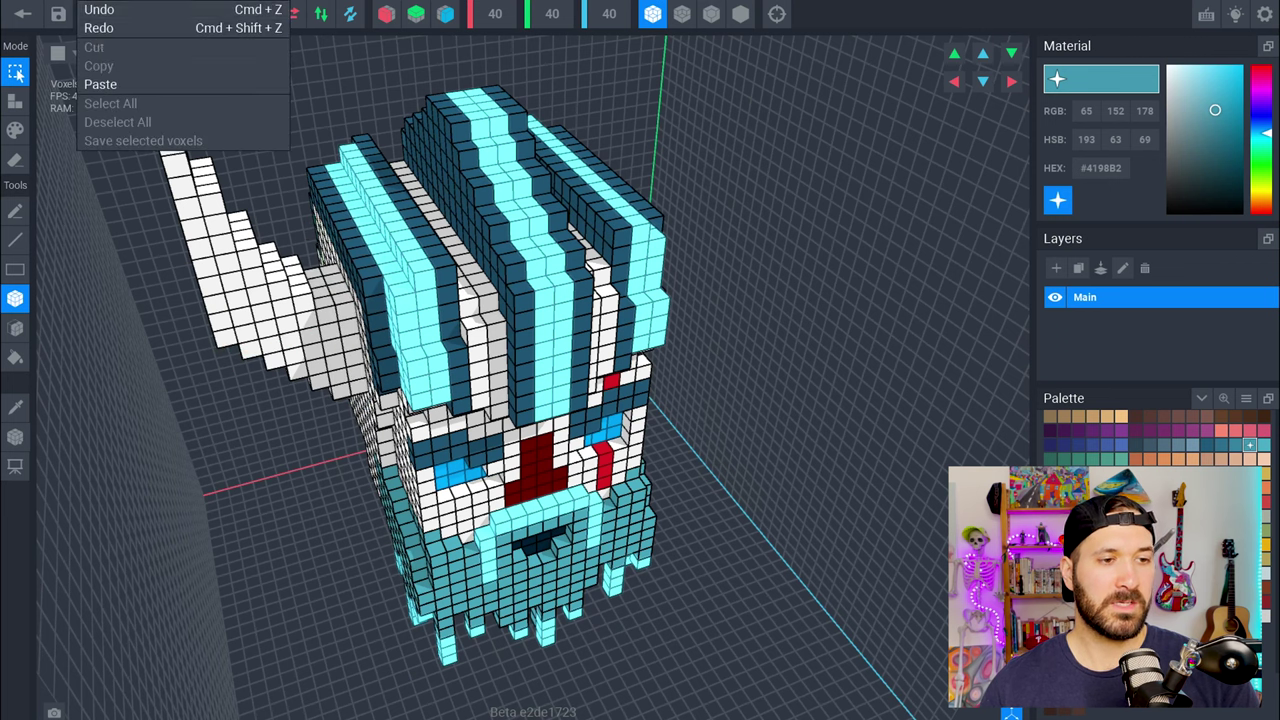
{"action": "left_click", "coordinate": [104, 86]}
{"action": "left_click_drag", "start_coordinate": [300, 345], "coordinate": [557, 340]}
{"action": "right_click_drag", "start_coordinate": [557, 340], "coordinate": [548, 344]}
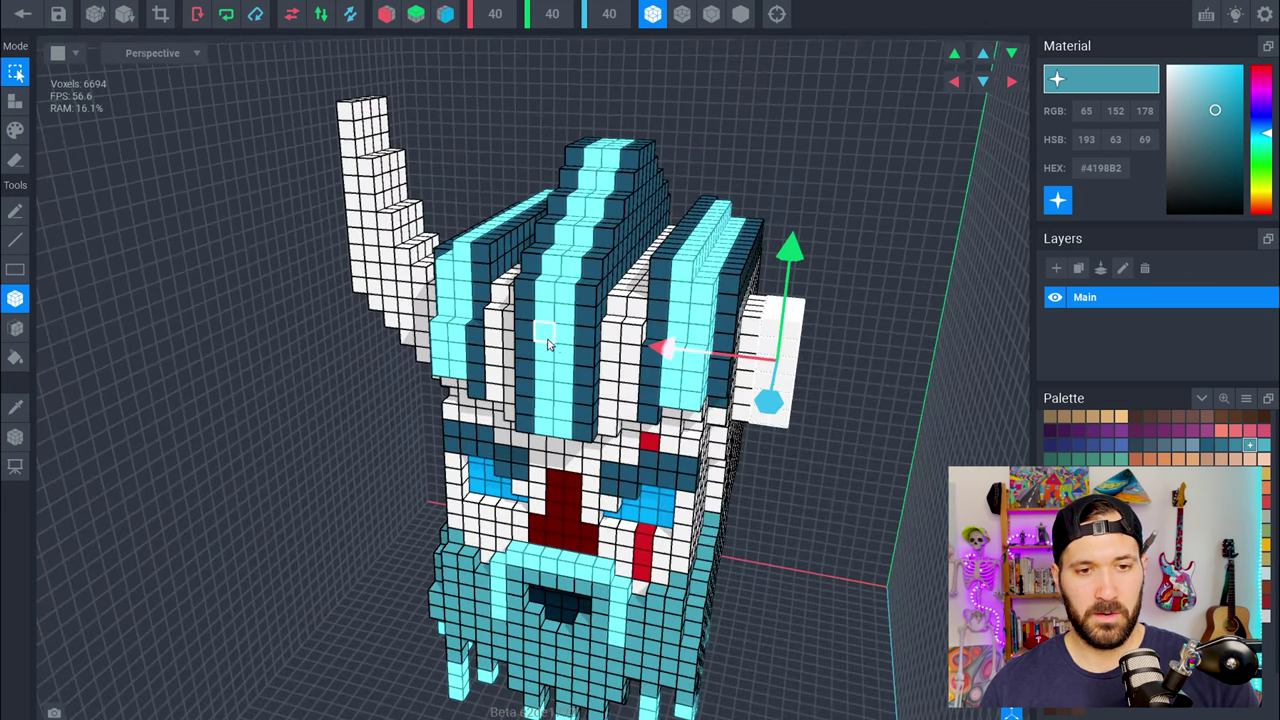
{"action": "left_click_drag", "start_coordinate": [656, 349], "coordinate": [622, 348]}
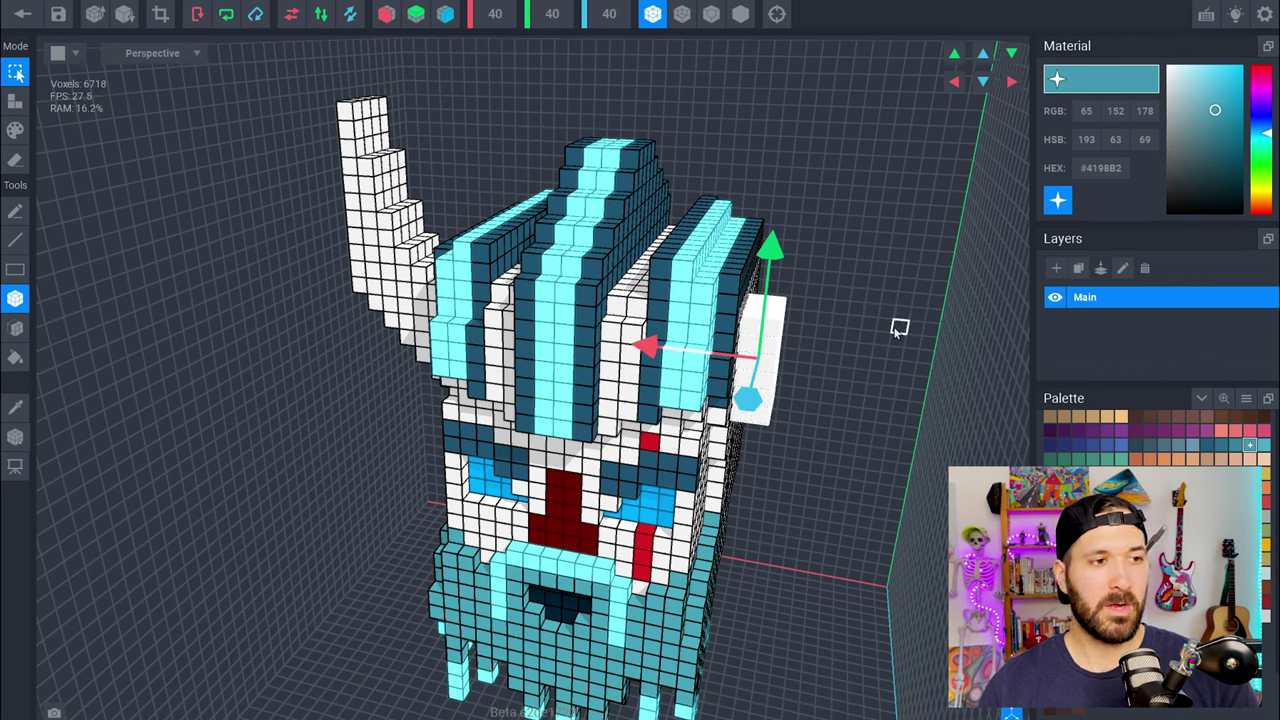
- Select a vertical slice farther out along the original horn with the Box tool
{"action": "left_click", "coordinate": [16, 212]}
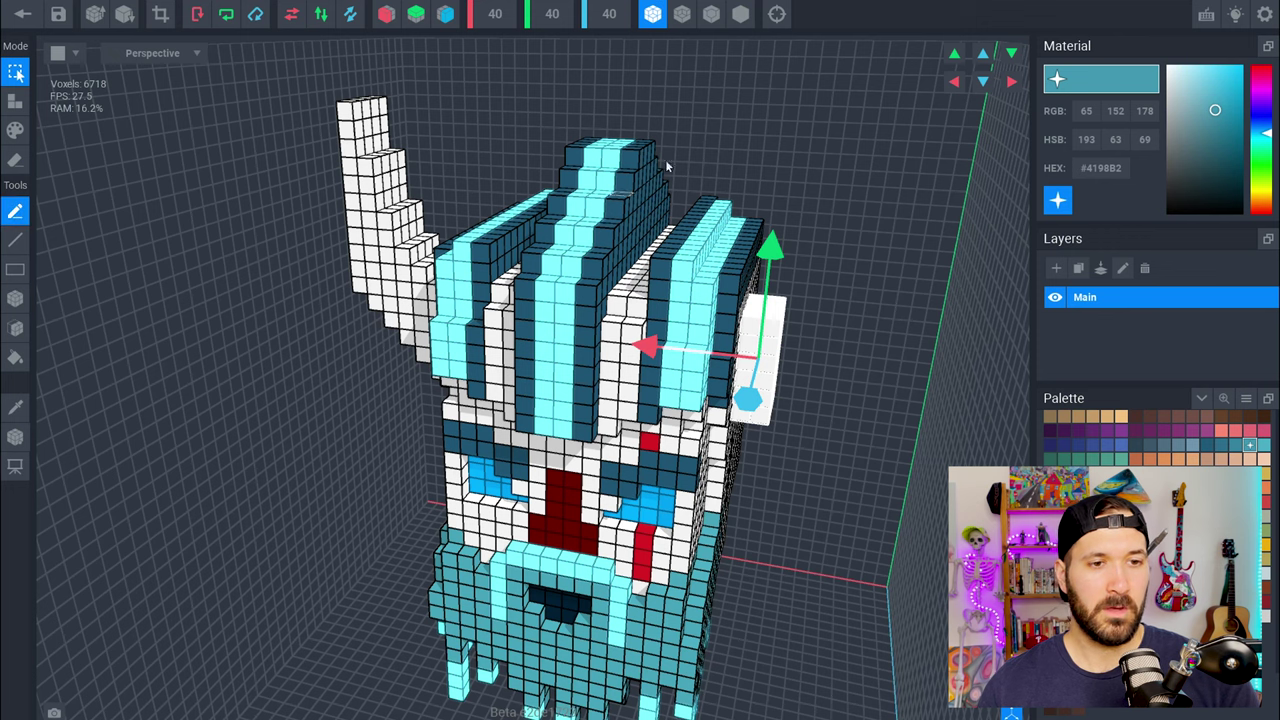
{"action": "right_click_drag", "start_coordinate": [539, 249], "coordinate": [540, 250]}
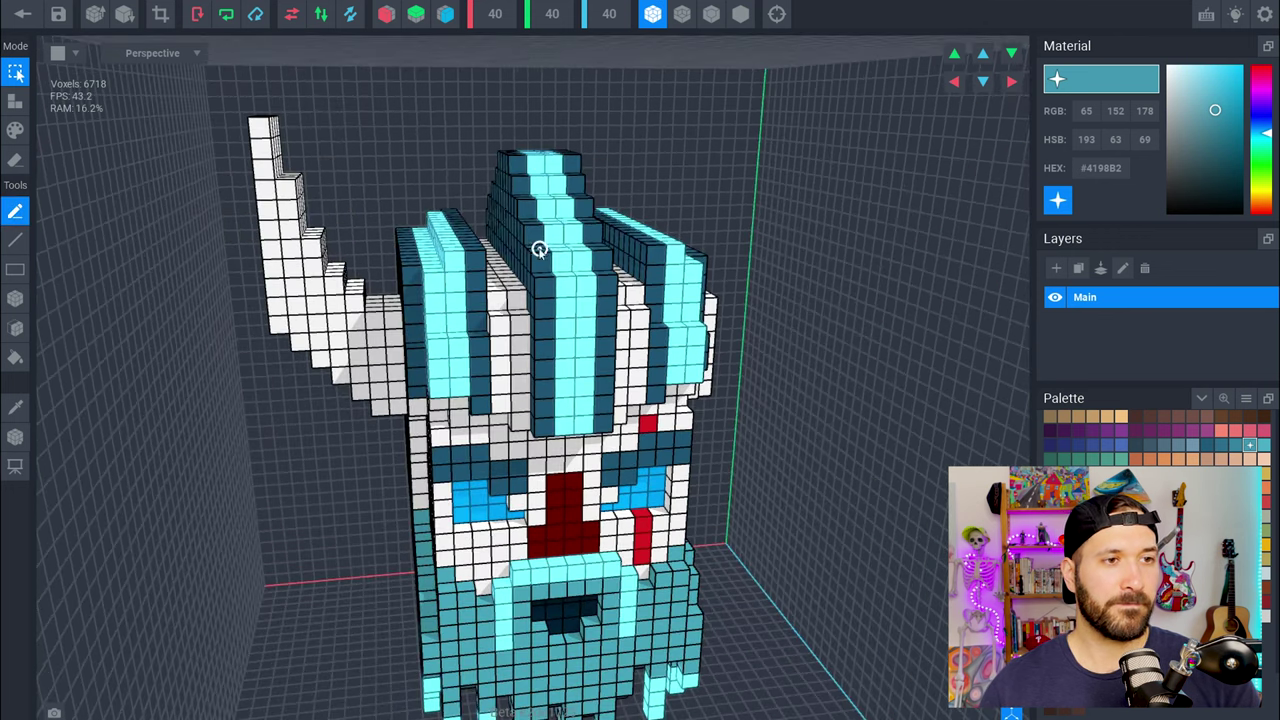
{"action": "right_click_drag", "start_coordinate": [334, 176], "coordinate": [334, 180]}
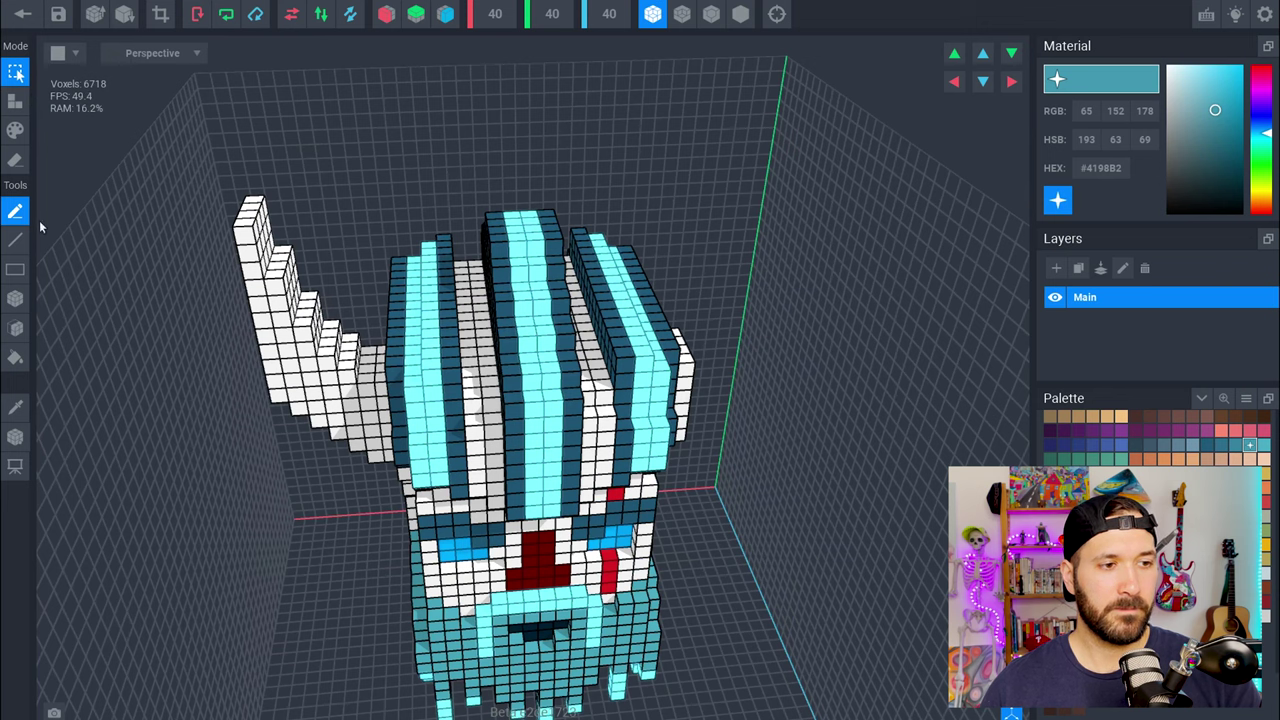
{"action": "left_click", "coordinate": [15, 298]}
{"action": "right_click_drag", "start_coordinate": [348, 378], "coordinate": [352, 382]}
{"action": "left_click_drag", "start_coordinate": [368, 431], "coordinate": [369, 429]}
{"action": "right_click_drag", "start_coordinate": [373, 404], "coordinate": [377, 399]}
- Copy and paste the outer horn slice, and move the copy along the red axis onto the new horn's base
{"action": "left_click", "coordinate": [95, 1]}
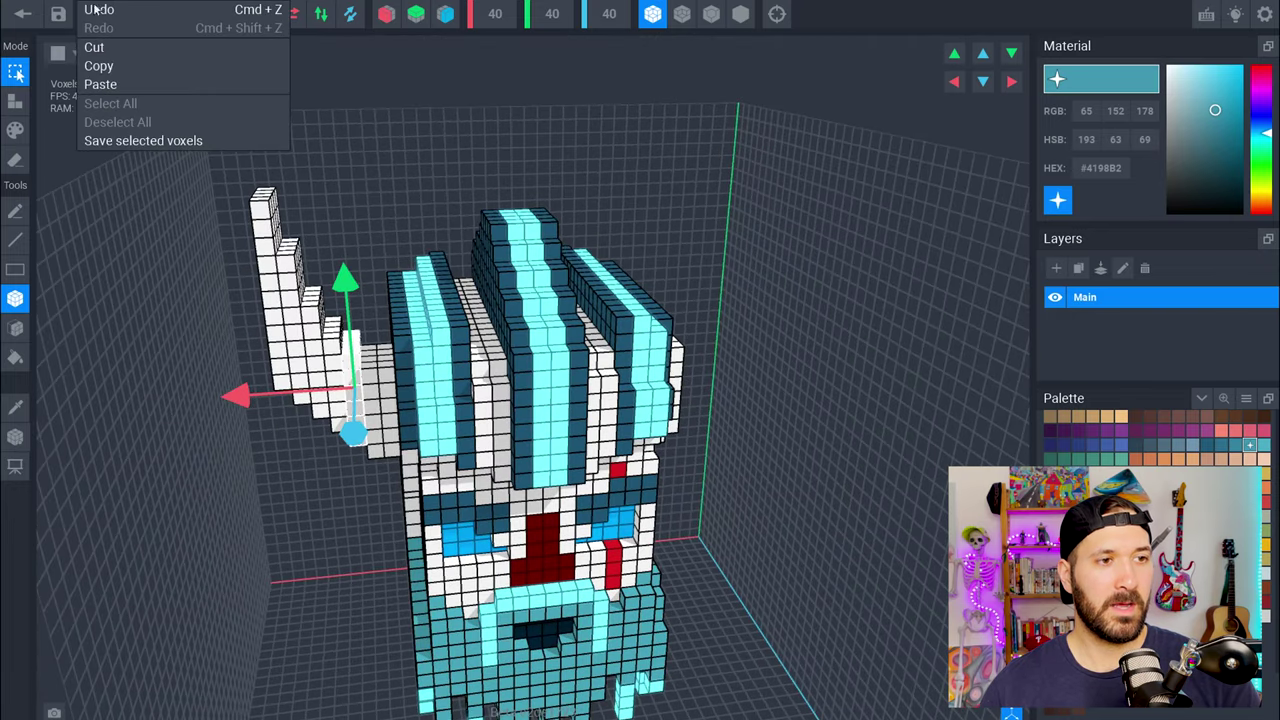
{"action": "left_click", "coordinate": [102, 67]}
{"action": "left_click", "coordinate": [95, 1]}
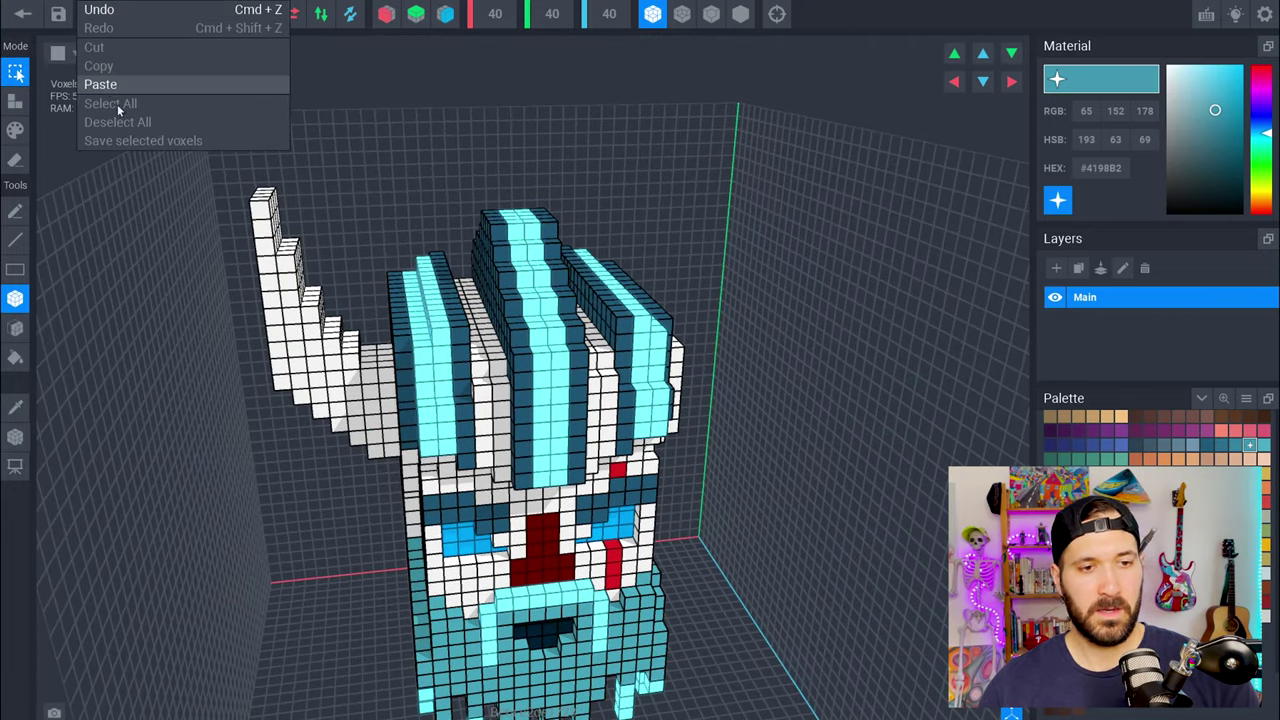
{"action": "left_click", "coordinate": [110, 85]}
{"action": "left_click_drag", "start_coordinate": [237, 397], "coordinate": [590, 396]}
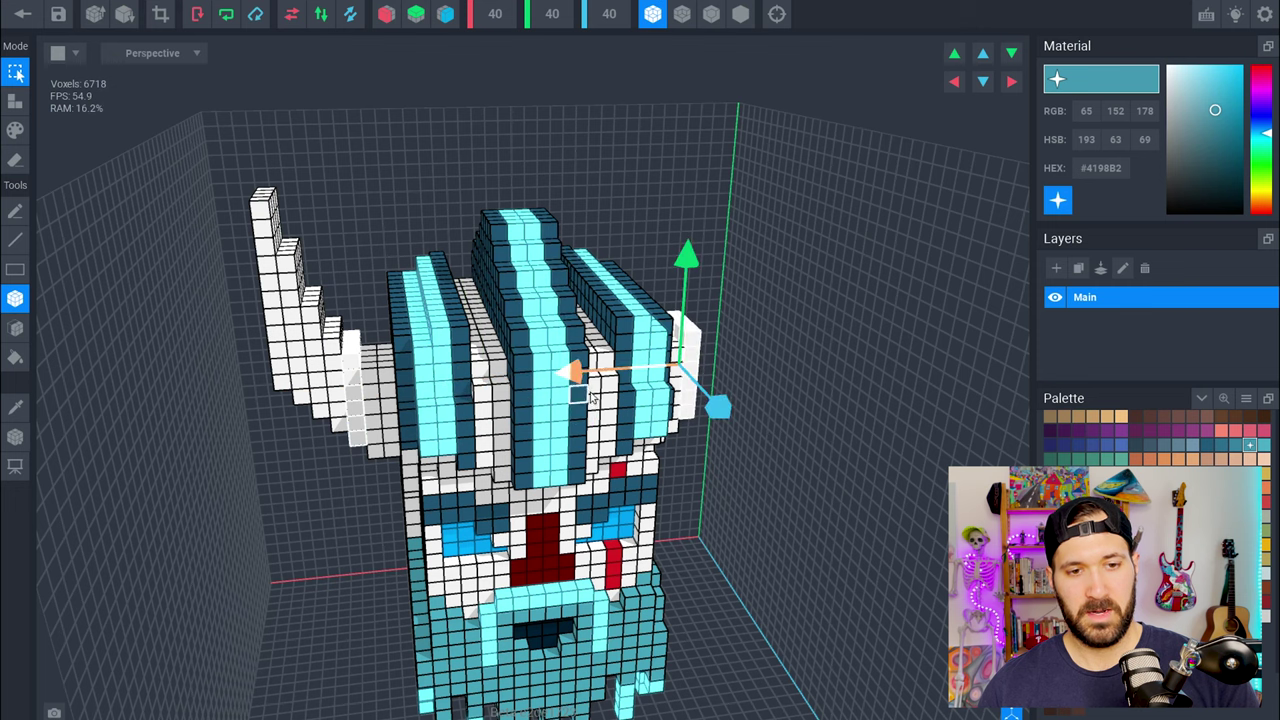
{"action": "right_click_drag", "start_coordinate": [588, 422], "coordinate": [587, 422]}
{"action": "scroll", "coordinate": [588, 421], "scroll_direction": "down", "scroll_amount": 5}
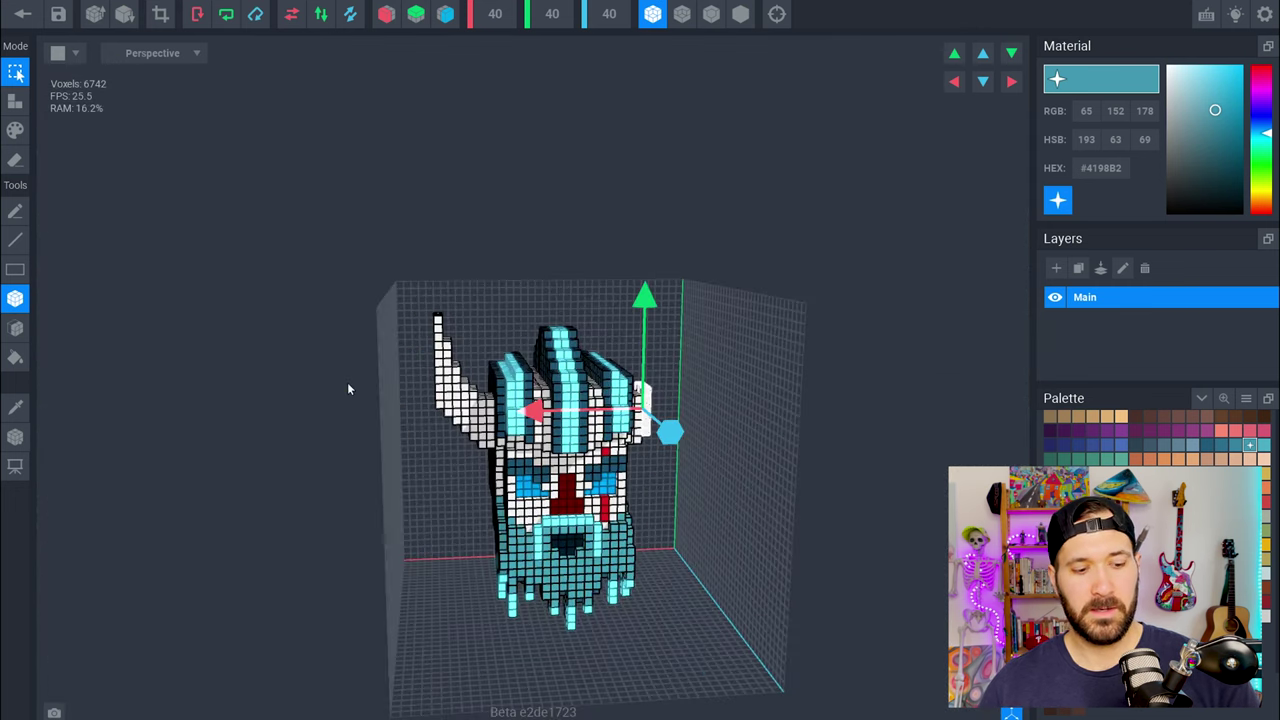
{"action": "scroll", "coordinate": [348, 389], "scroll_direction": "up", "scroll_amount": 8}
{"action": "middle_click_drag", "start_coordinate": [348, 389], "coordinate": [306, 368]}
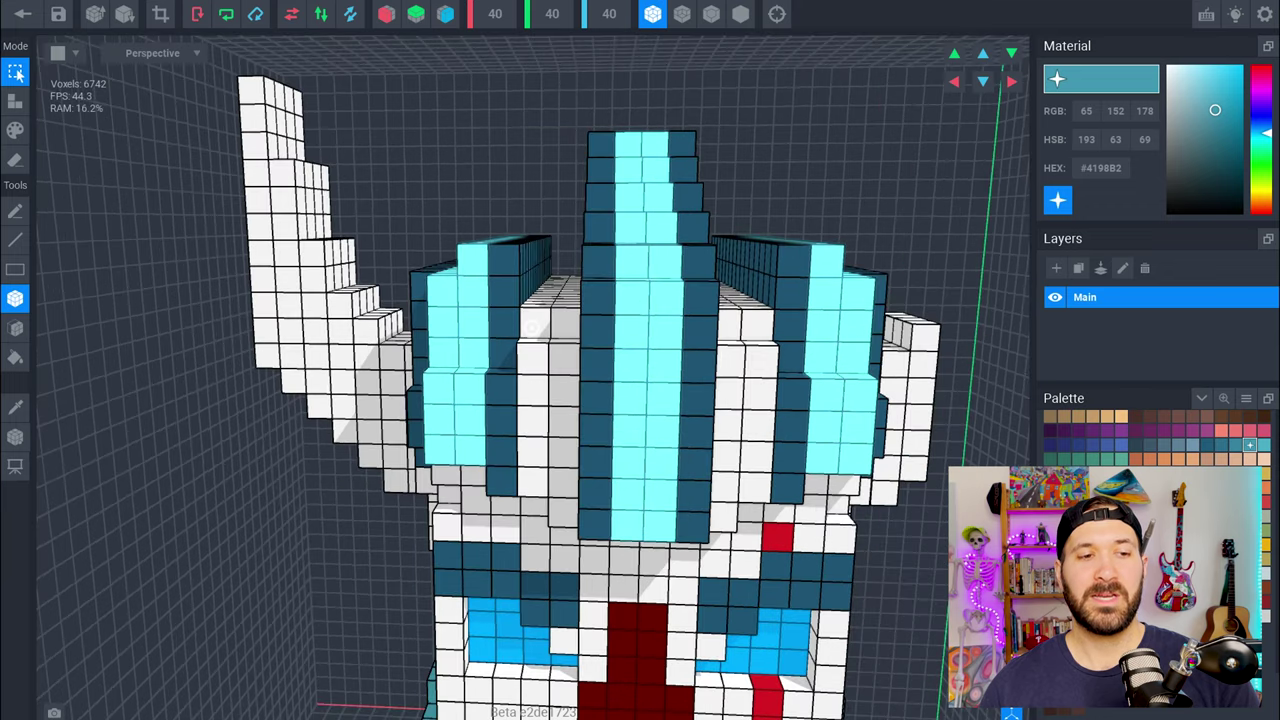
- Paste the copied slice again, place it one column farther out on the new horn and raise it one voxel
{"action": "right_click_drag", "start_coordinate": [532, 327], "coordinate": [534, 330]}
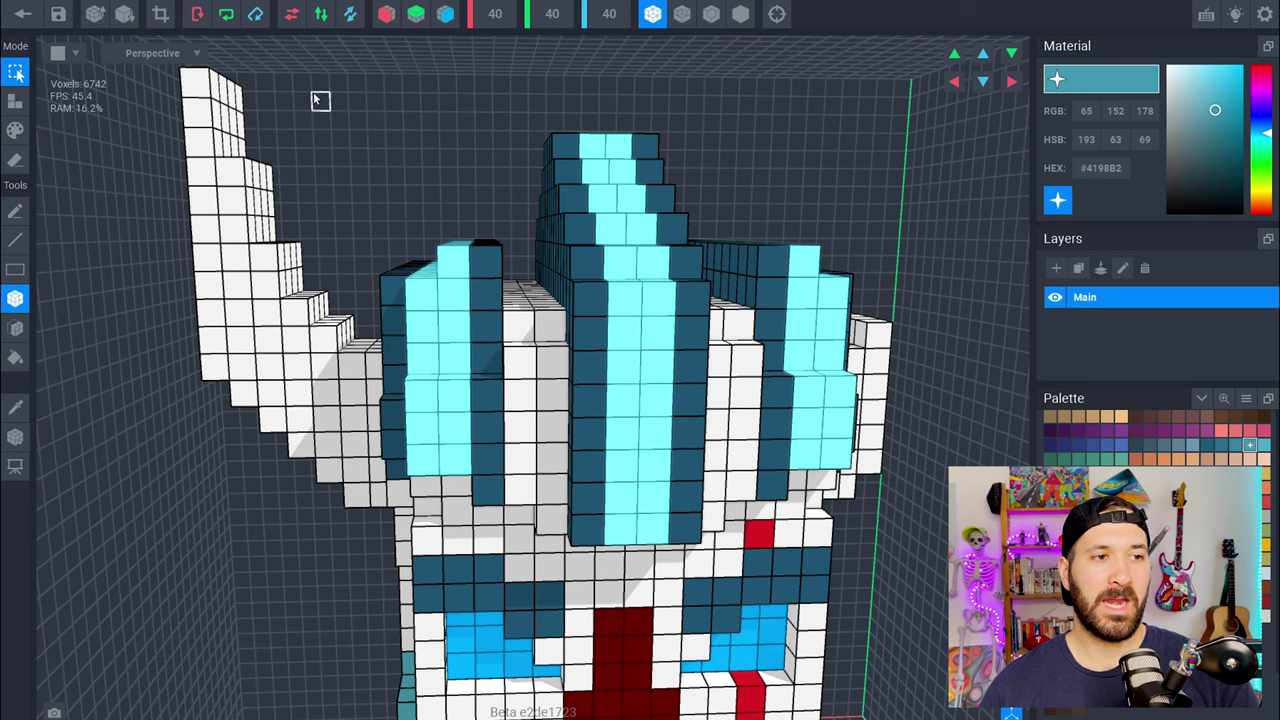
{"action": "left_click", "coordinate": [105, 1]}
{"action": "left_click", "coordinate": [100, 84]}
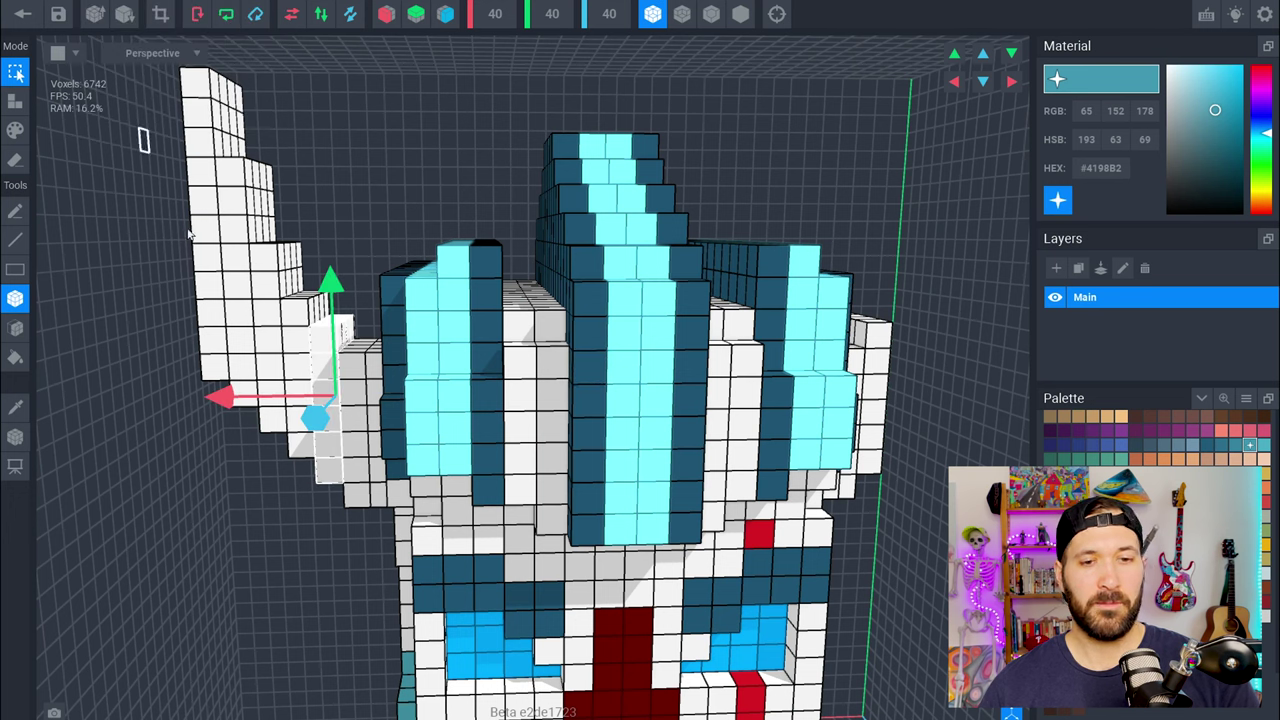
{"action": "left_click_drag", "start_coordinate": [567, 425], "coordinate": [775, 425]}
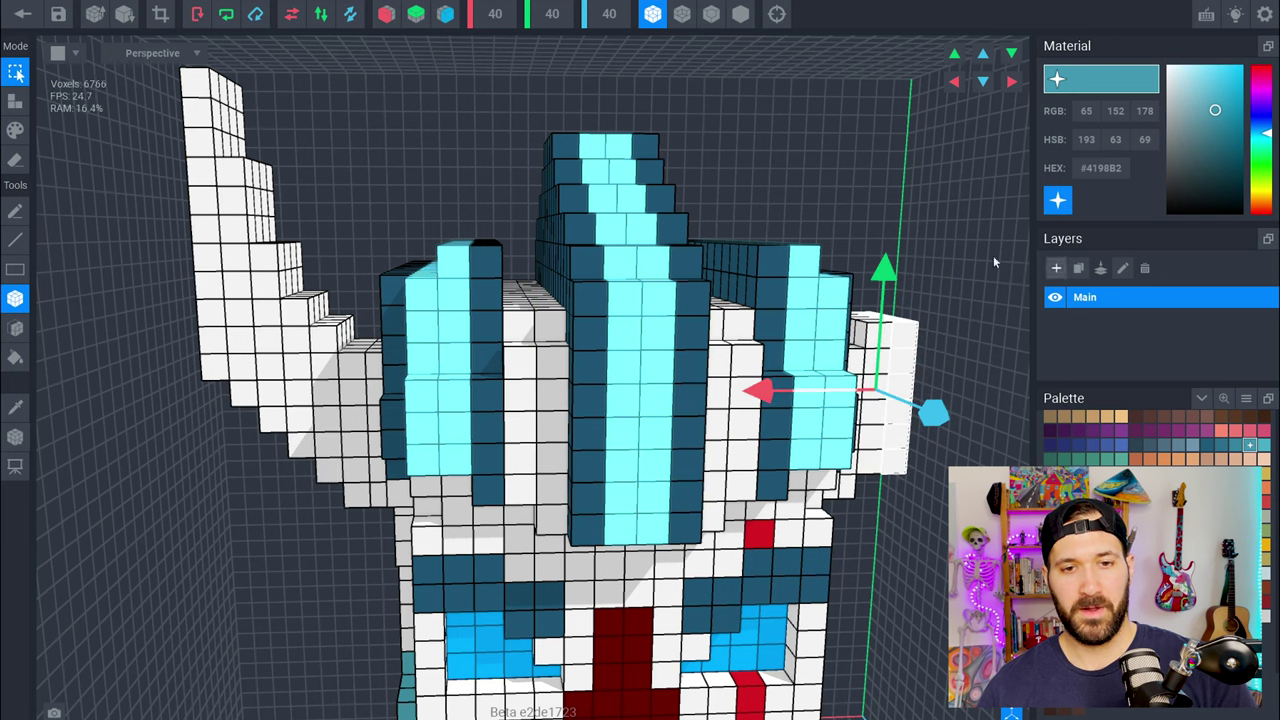
{"action": "left_click_drag", "start_coordinate": [884, 254], "coordinate": [884, 230]}
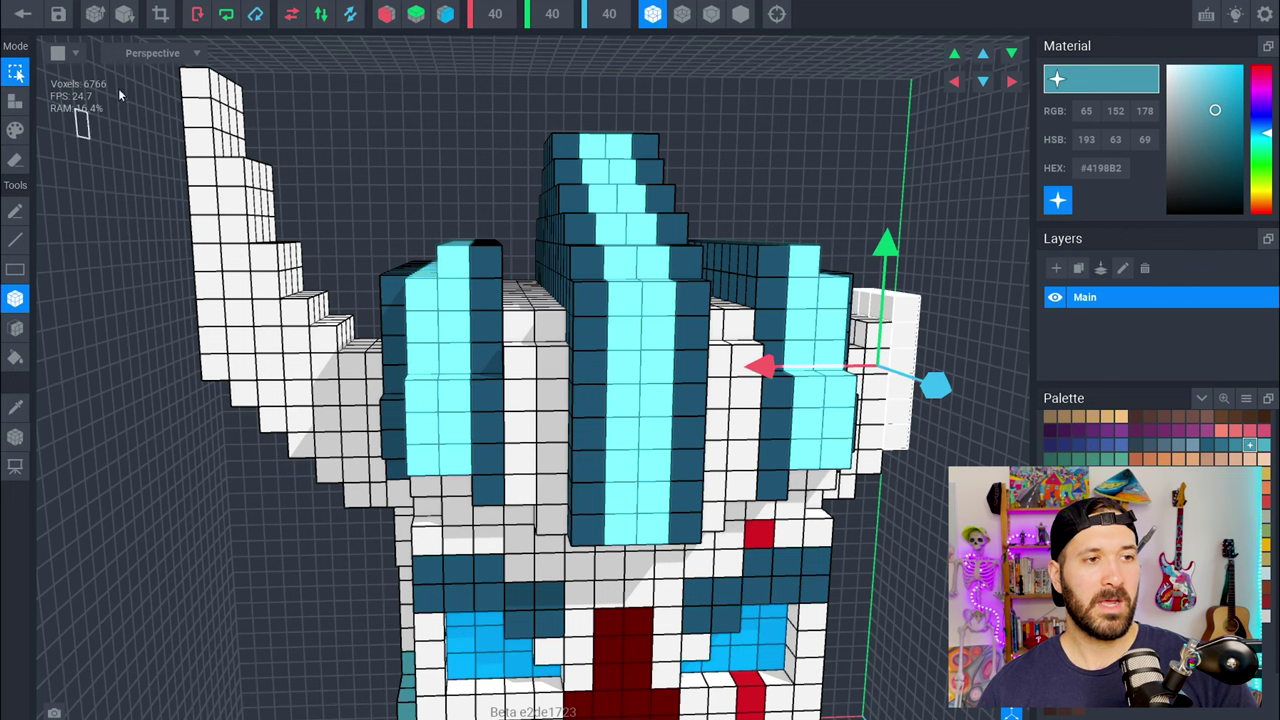
- Paste another slice copy at the new horn's outer end and raise it about three voxels along the green axis
{"action": "left_click", "coordinate": [95, 2]}
{"action": "left_click", "coordinate": [115, 88]}
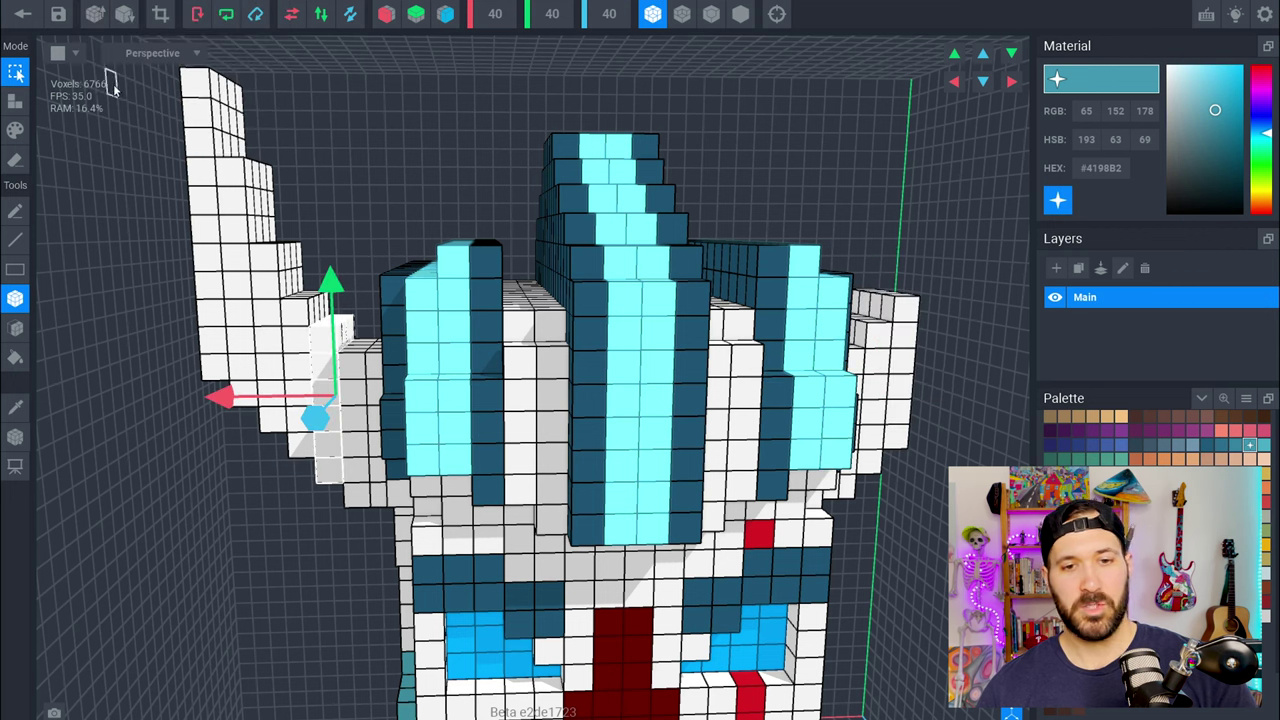
{"action": "left_click_drag", "start_coordinate": [255, 388], "coordinate": [824, 392]}
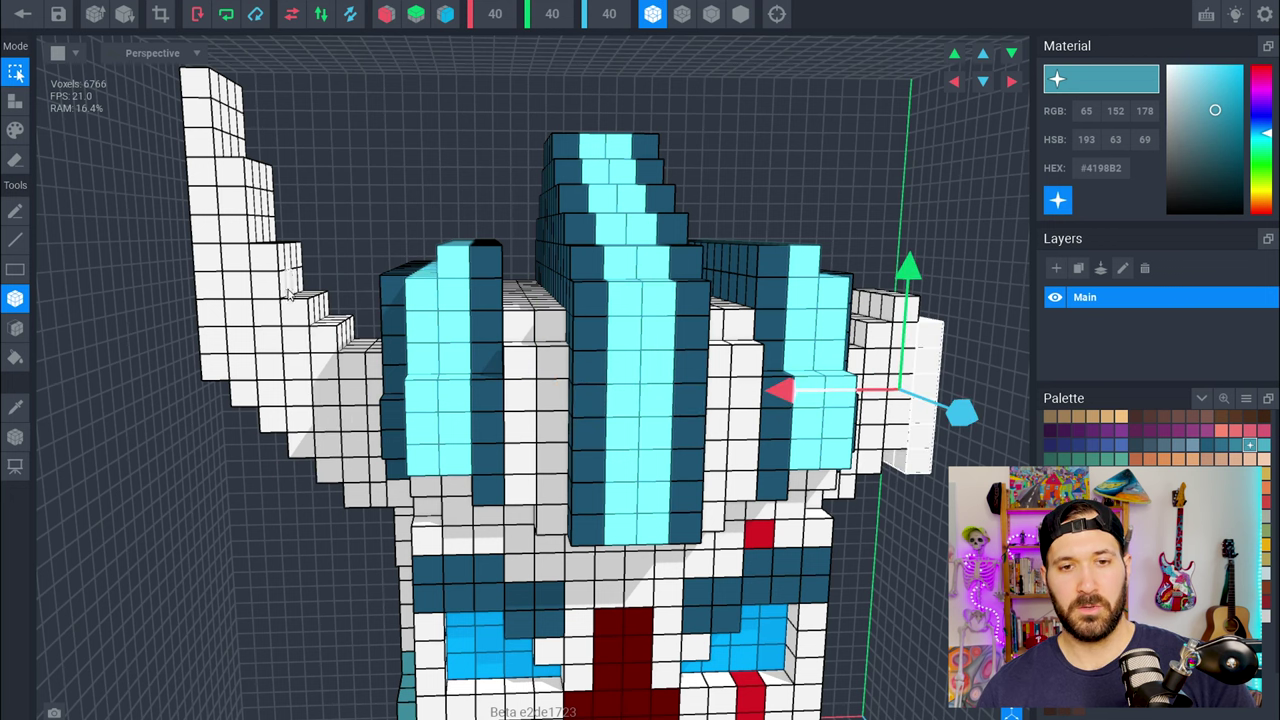
{"action": "left_click_drag", "start_coordinate": [906, 256], "coordinate": [913, 183]}
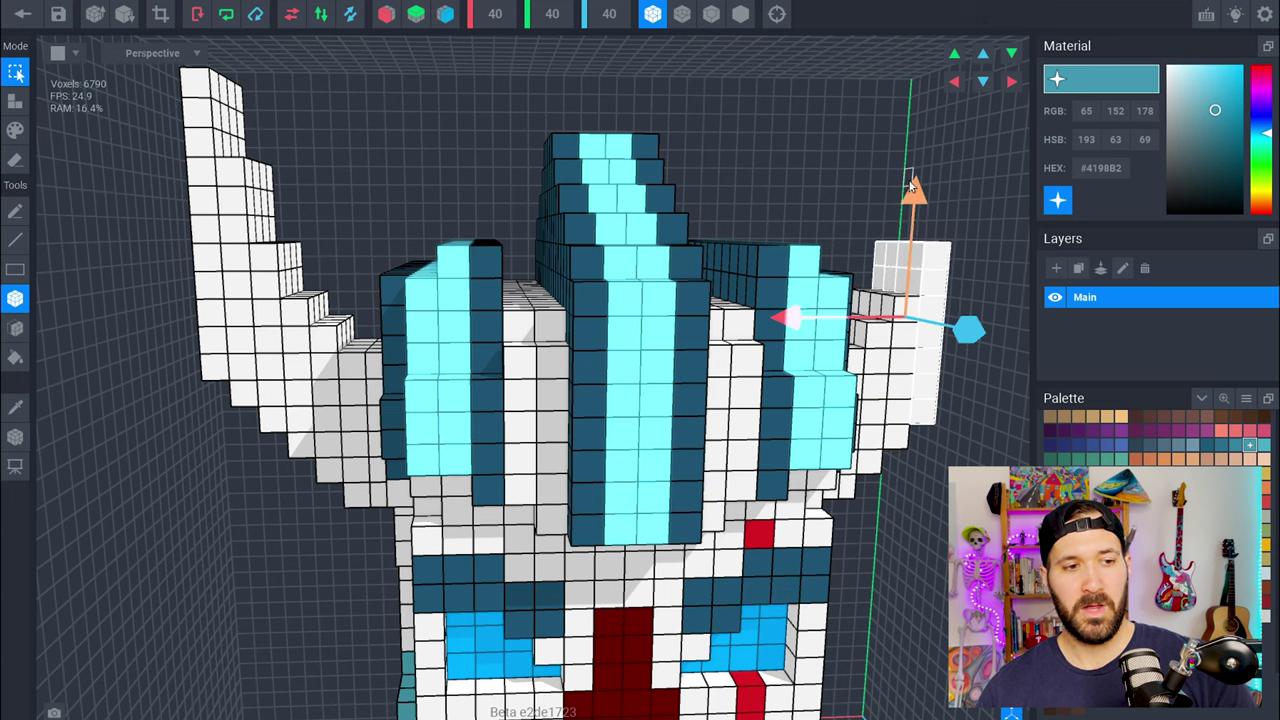
{"action": "right_click_drag", "start_coordinate": [902, 420], "coordinate": [924, 425]}
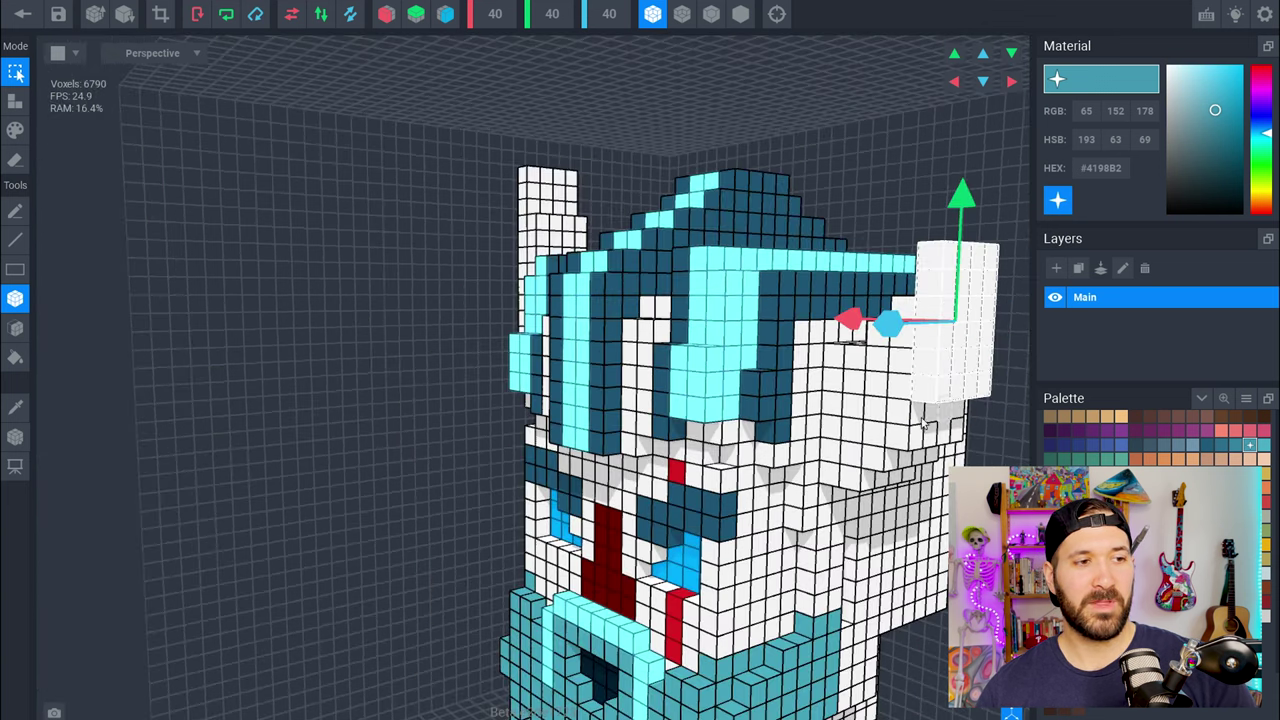
- Pick the horn's white colour and add a row of four white voxels to the outer end of the new horn with the Pencil
{"action": "left_click", "coordinate": [15, 212]}
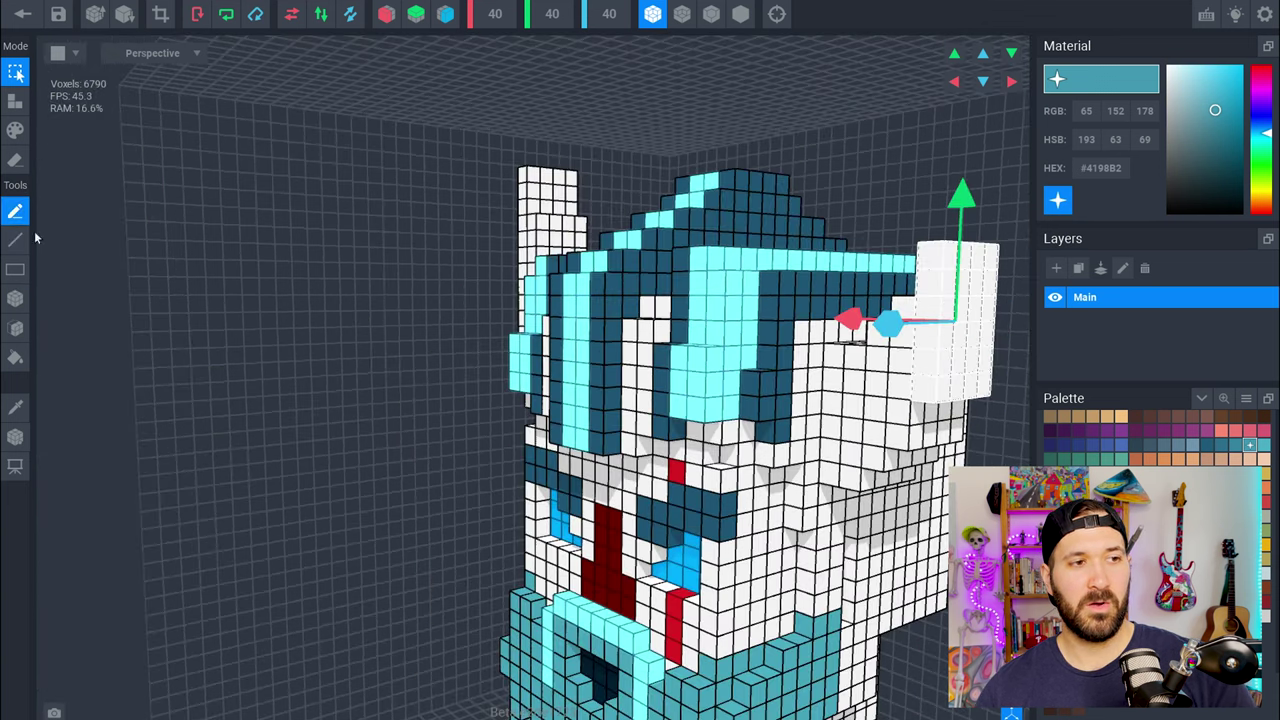
{"action": "left_click", "coordinate": [15, 101]}
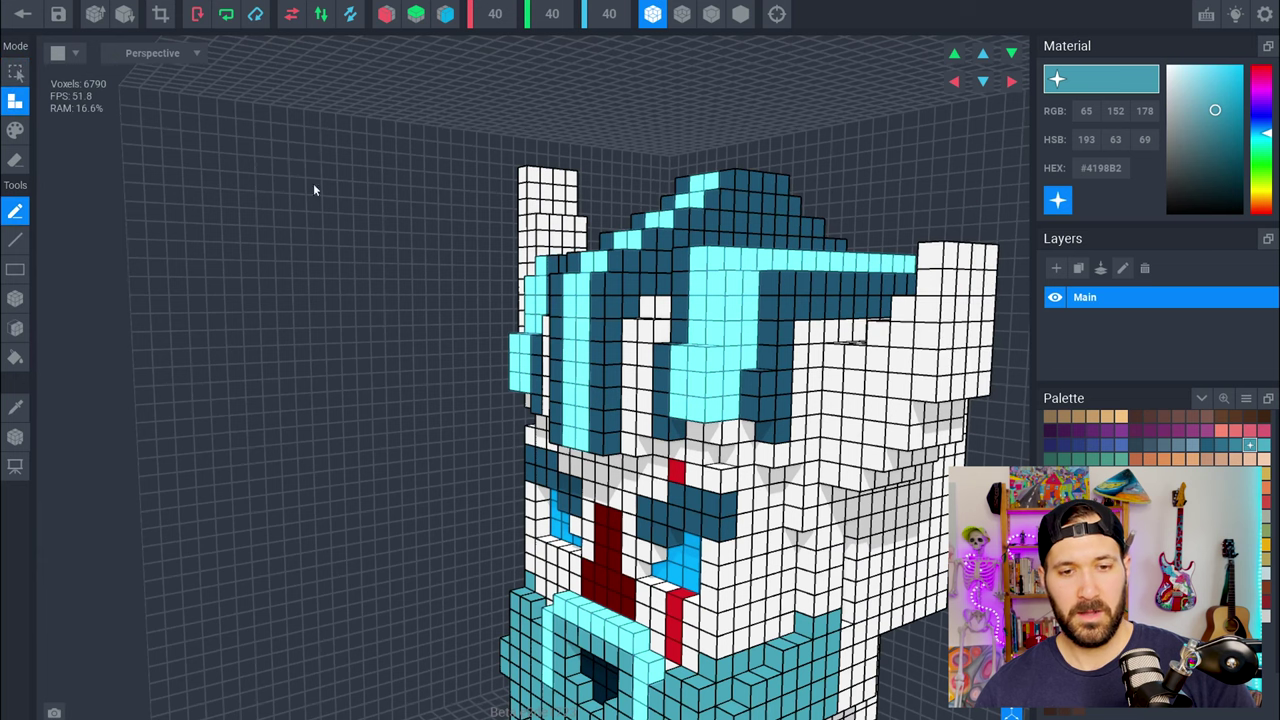
{"action": "right_click_drag", "start_coordinate": [932, 434], "coordinate": [770, 432]}
{"action": "left_click", "coordinate": [15, 406]}
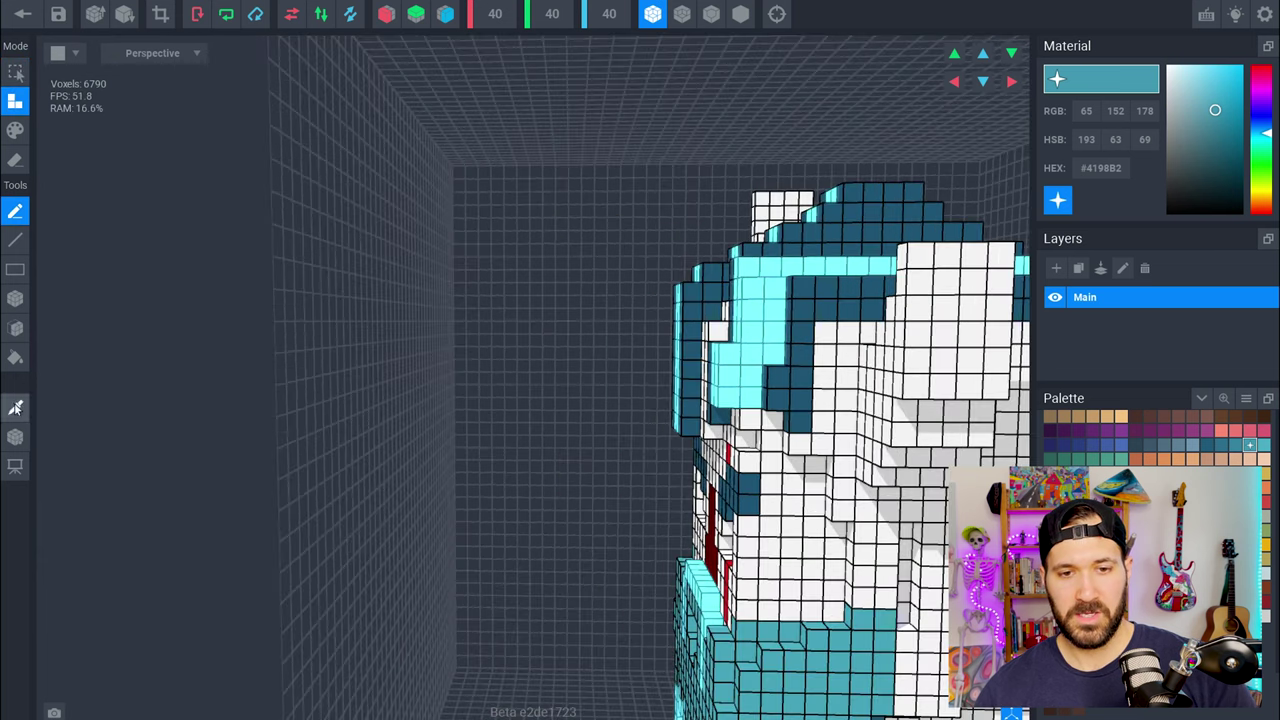
{"action": "left_click", "coordinate": [948, 335]}
{"action": "key", "text": "ctrl+z"}
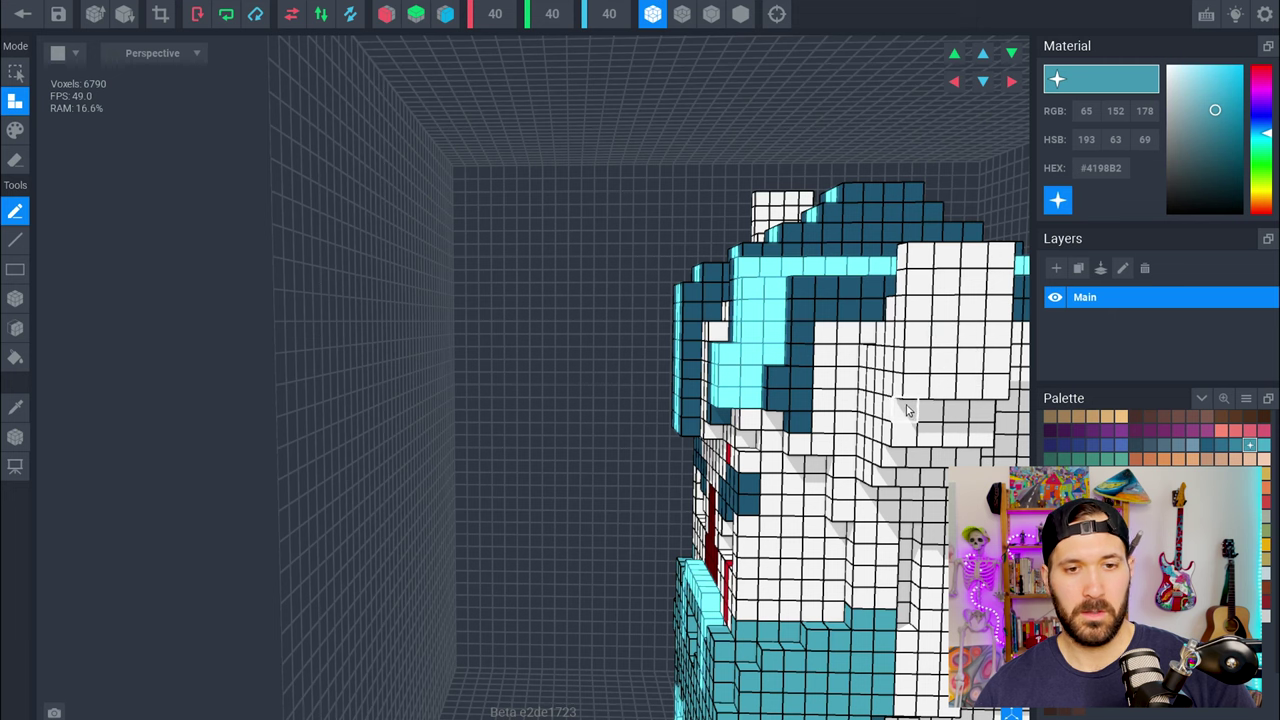
{"action": "left_click", "coordinate": [15, 407]}
{"action": "left_click", "coordinate": [942, 362]}
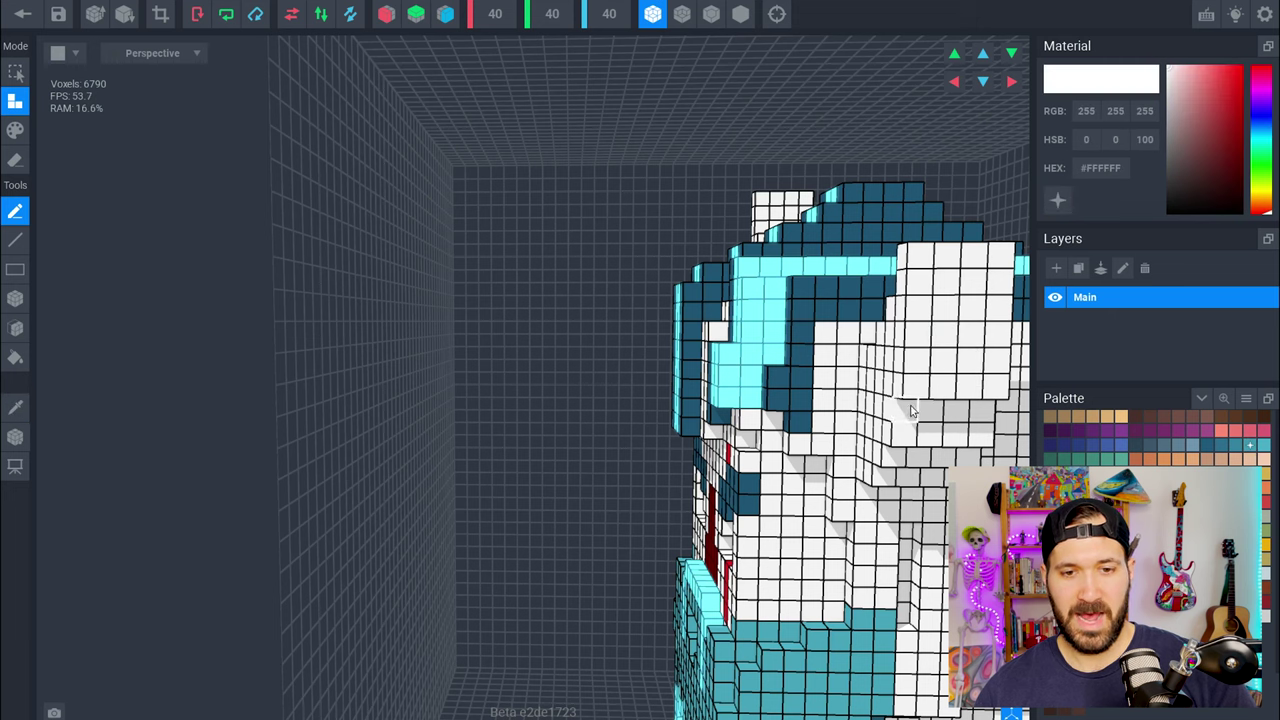
{"action": "right_click_drag", "start_coordinate": [976, 406], "coordinate": [959, 357]}
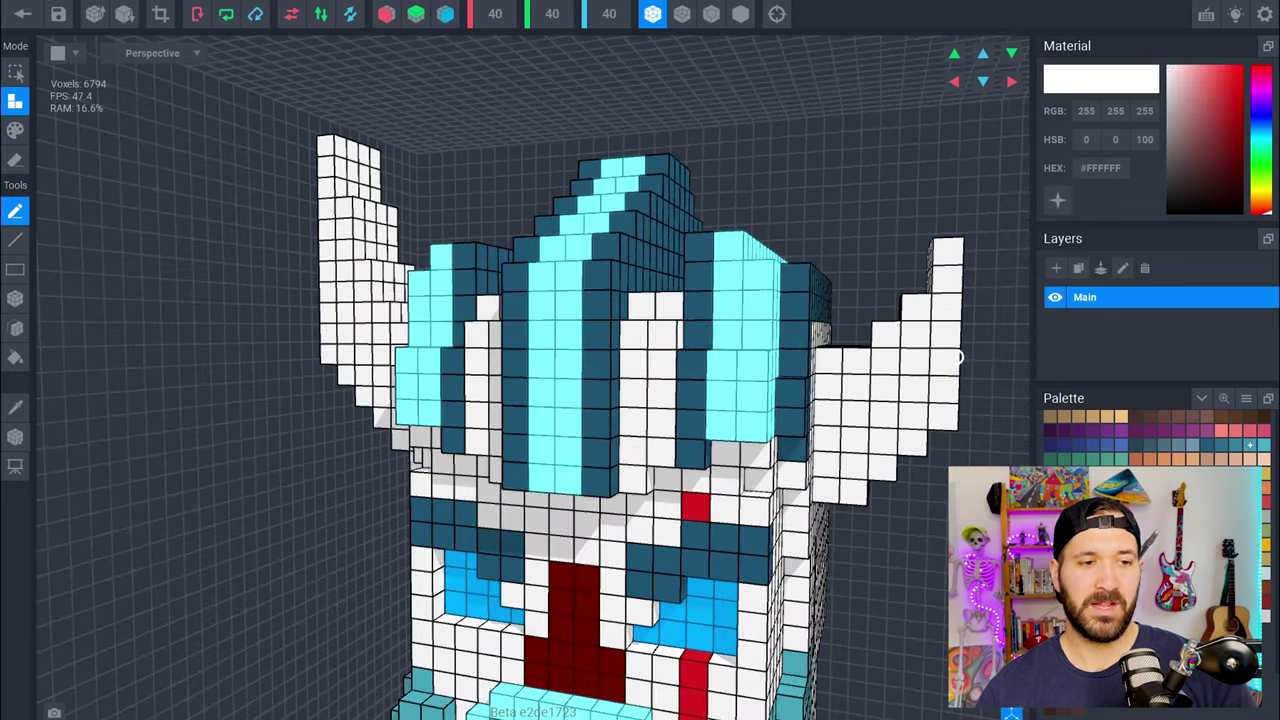
- Paste the slice again, place it one column beyond the new horn's outer end and raise it about six voxels along the green axis
{"action": "right_click_drag", "start_coordinate": [713, 395], "coordinate": [663, 374]}
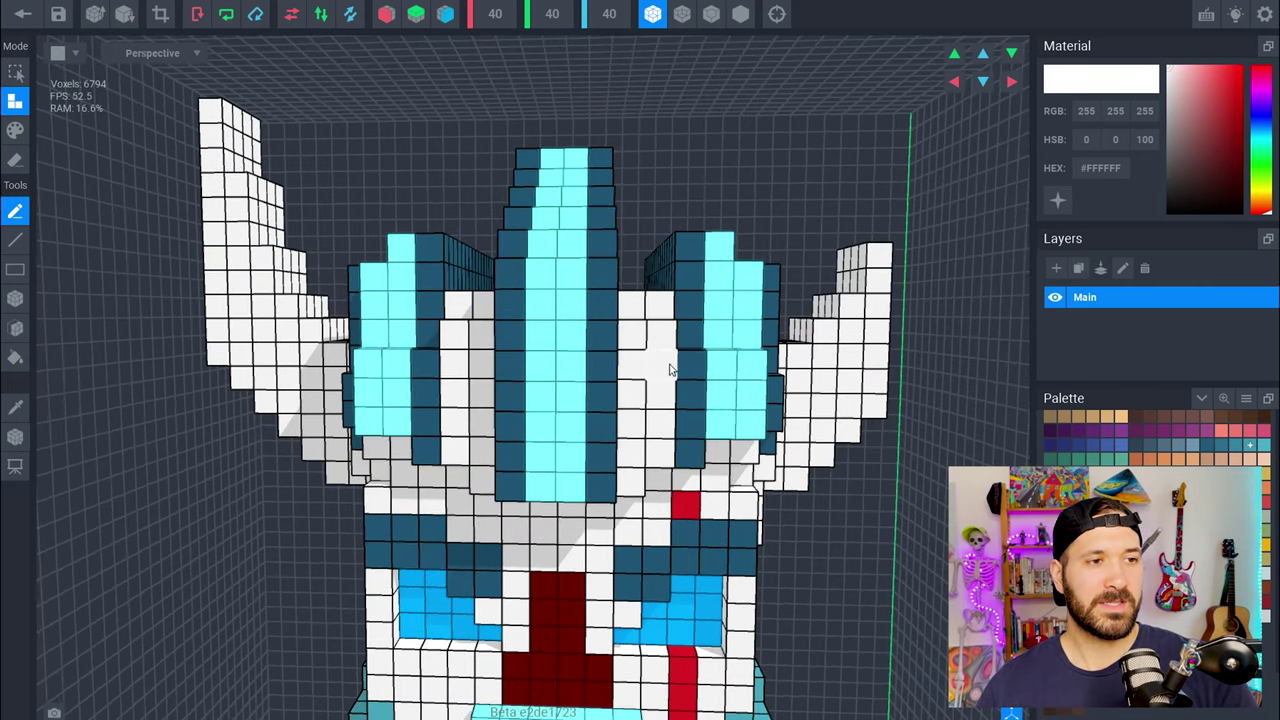
{"action": "left_click", "coordinate": [80, 3]}
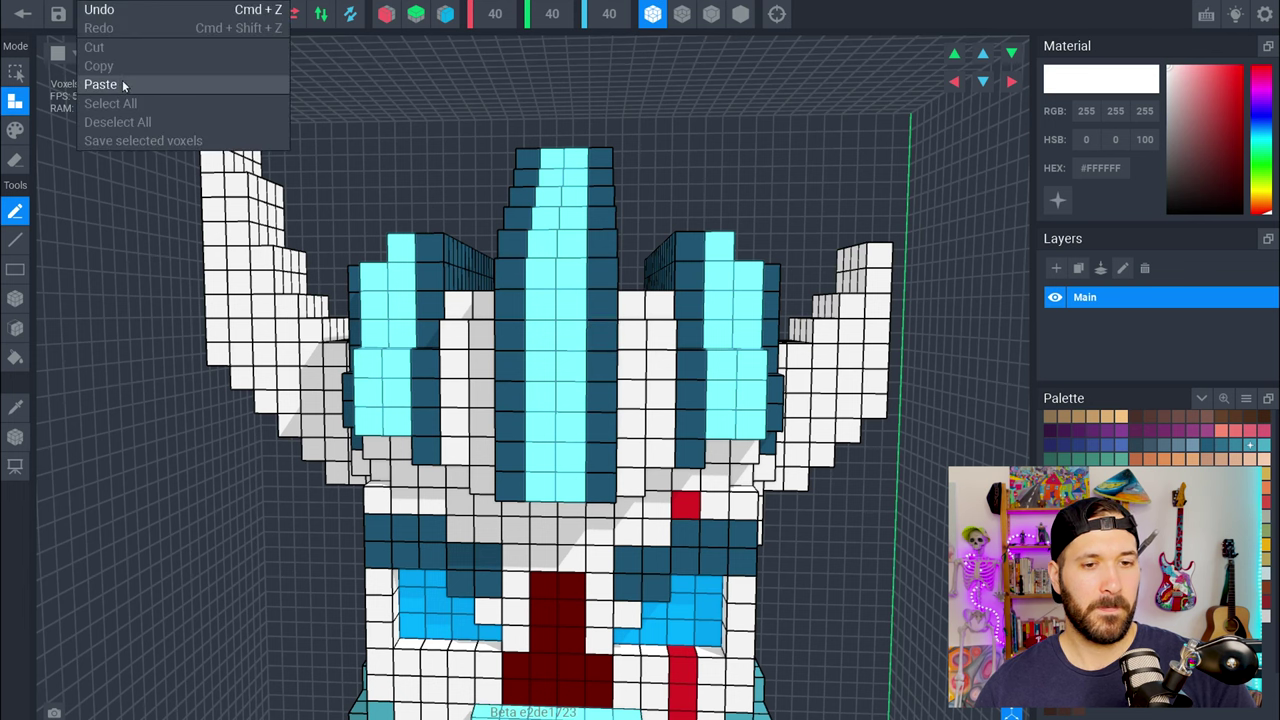
{"action": "left_click", "coordinate": [128, 86]}
{"action": "left_click_drag", "start_coordinate": [237, 381], "coordinate": [768, 388]}
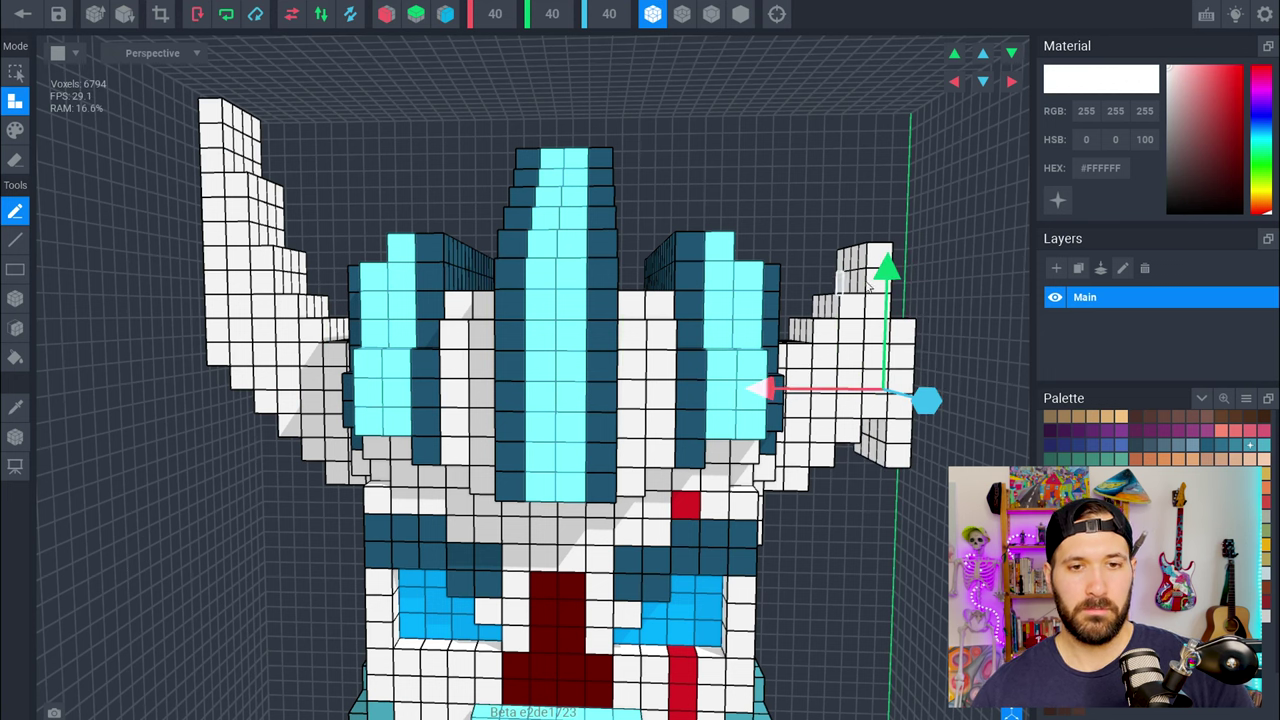
{"action": "left_click_drag", "start_coordinate": [880, 265], "coordinate": [866, 148]}
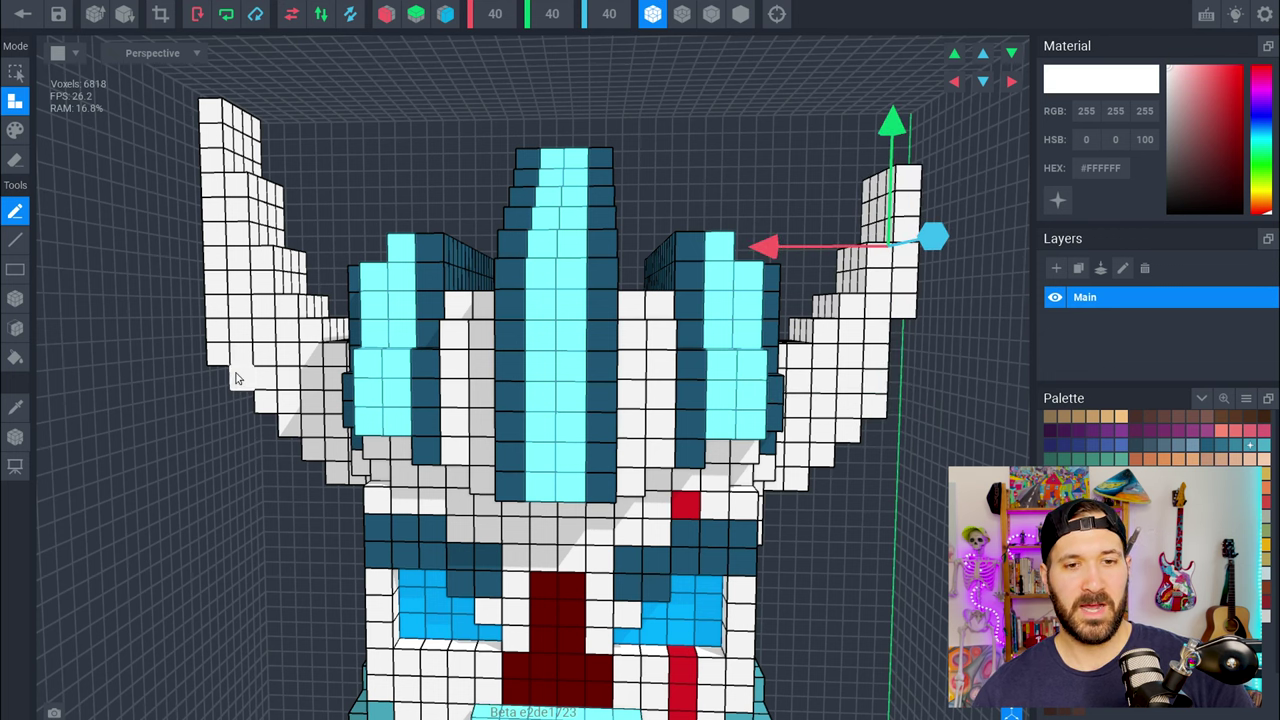
- Draw three rows of white voxels beneath the newly raised slice to extend the new horn's outermost column downwards
{"action": "mouse_move", "coordinate": [712, 366]}
{"action": "left_mouse_down"}
{"action": "mouse_move", "coordinate": [790, 362]}
{"action": "mouse_move", "coordinate": [846, 378]}
{"action": "left_mouse_up"}
{"action": "key", "text": "ctrl+z"}
{"action": "right_click_drag", "start_coordinate": [858, 360], "coordinate": [860, 360]}
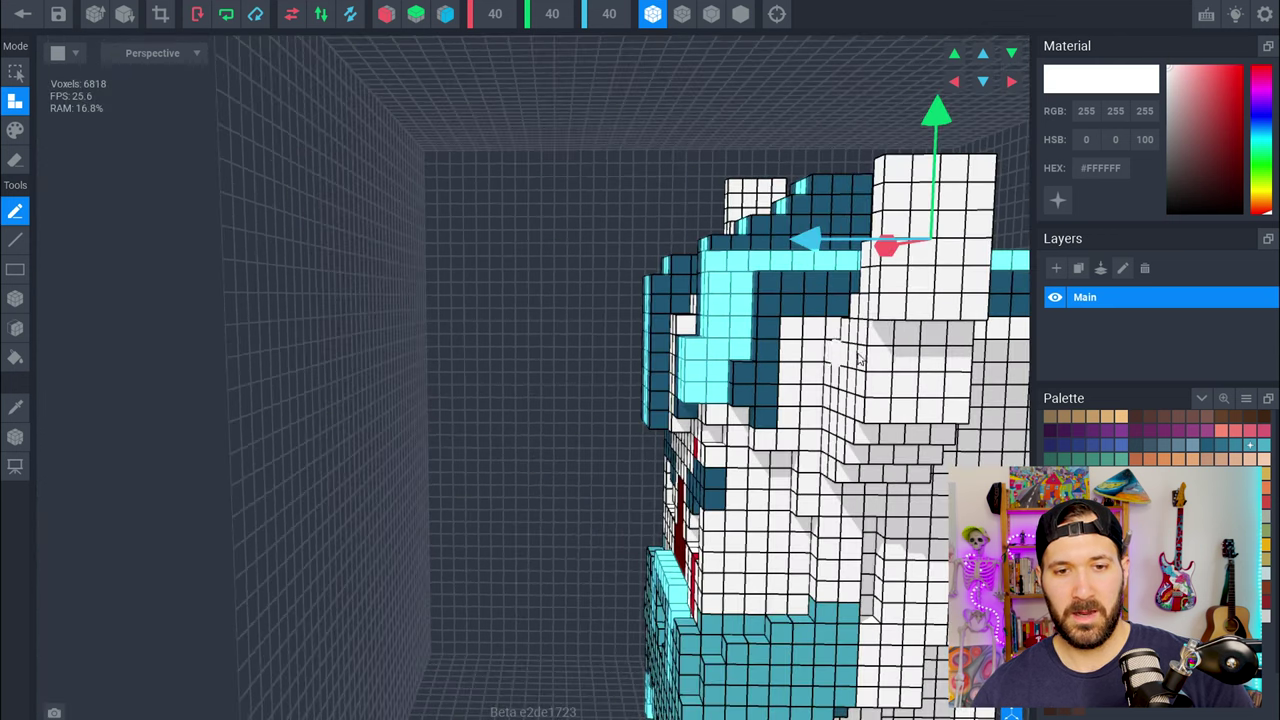
{"action": "left_click_drag", "start_coordinate": [924, 329], "coordinate": [972, 333]}
{"action": "left_click_drag", "start_coordinate": [881, 357], "coordinate": [951, 362]}
{"action": "left_click_drag", "start_coordinate": [880, 386], "coordinate": [944, 384]}
{"action": "right_click_drag", "start_coordinate": [882, 333], "coordinate": [882, 333]}
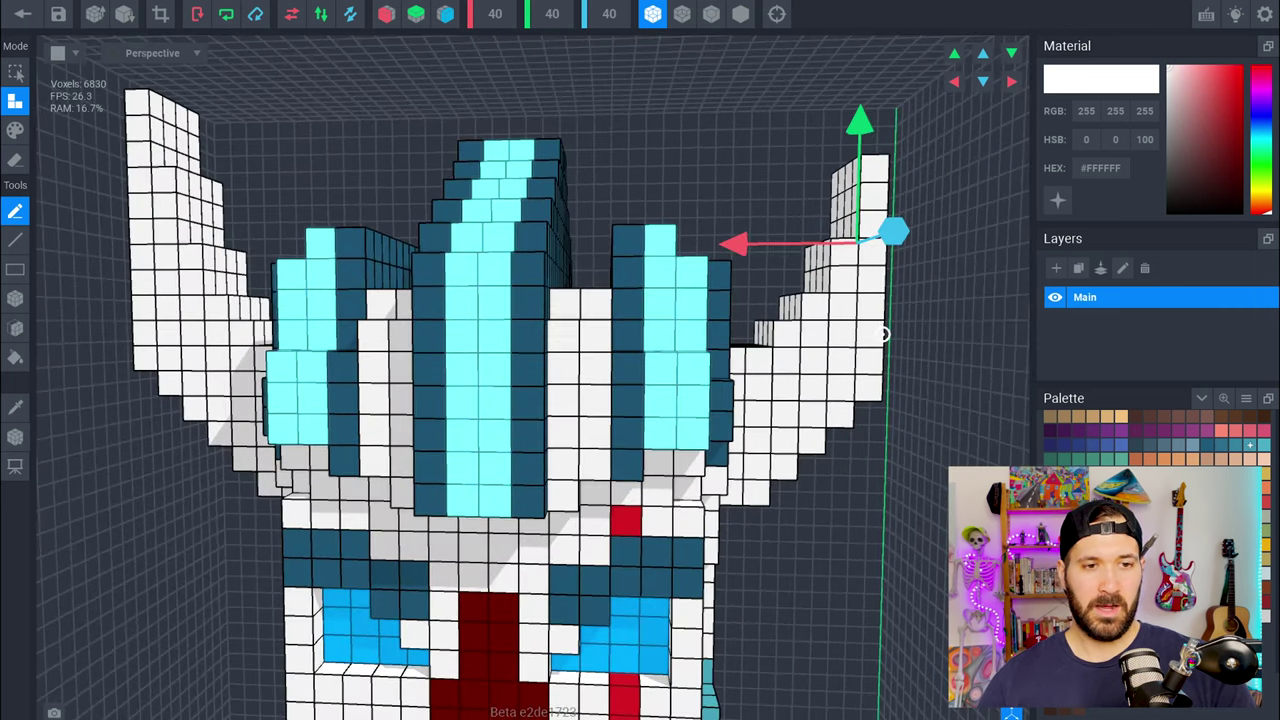
- Try to paste another slice copy and move it along the red axis beyond the new horn's outer end
{"action": "scroll", "coordinate": [503, 360], "scroll_direction": "down", "scroll_amount": 5}
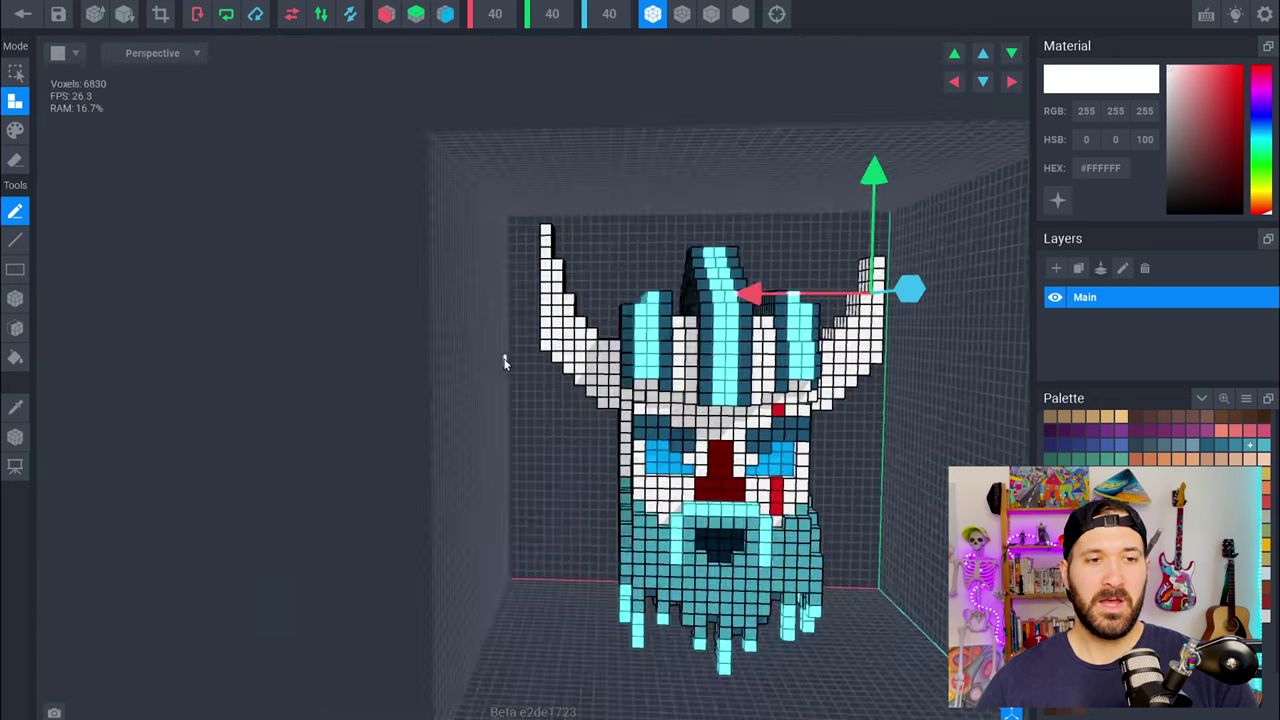
{"action": "scroll", "coordinate": [660, 355], "scroll_direction": "up", "scroll_amount": 5}
{"action": "scroll", "coordinate": [562, 340], "scroll_direction": "up", "scroll_amount": 2}
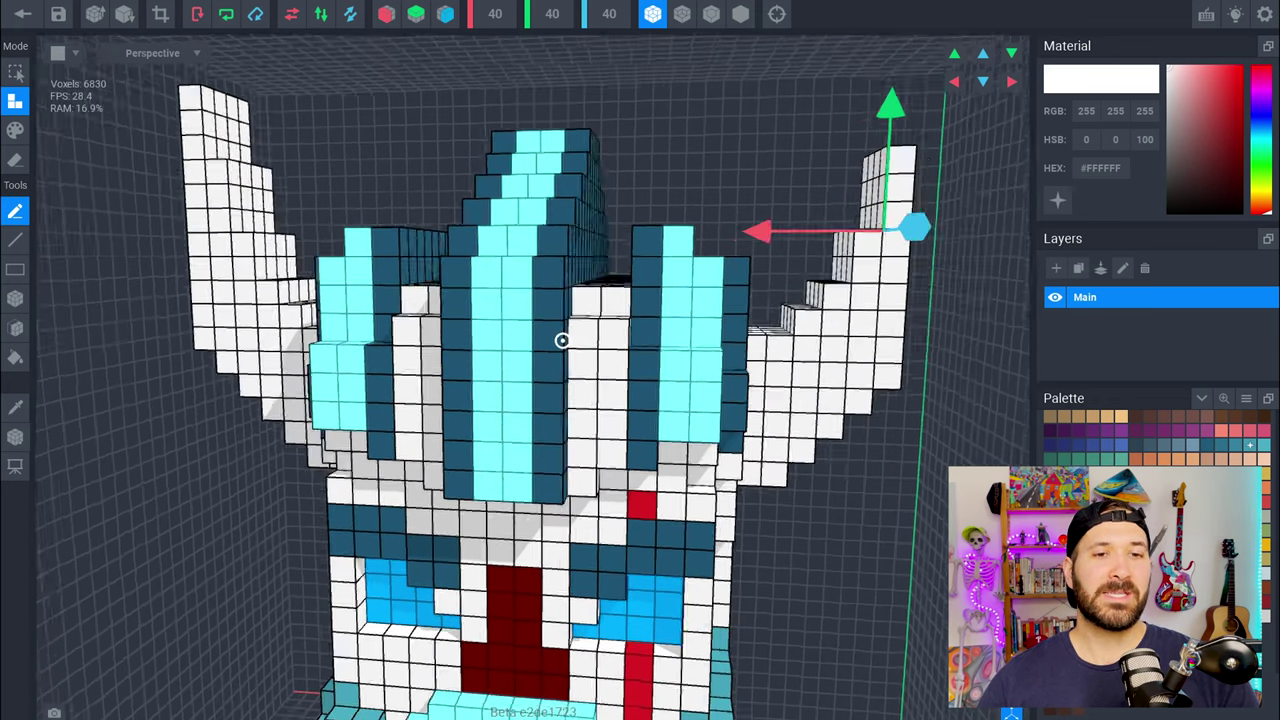
{"action": "right_click_drag", "start_coordinate": [562, 341], "coordinate": [538, 301]}
{"action": "scroll", "coordinate": [540, 301], "scroll_direction": "down", "scroll_amount": 2}
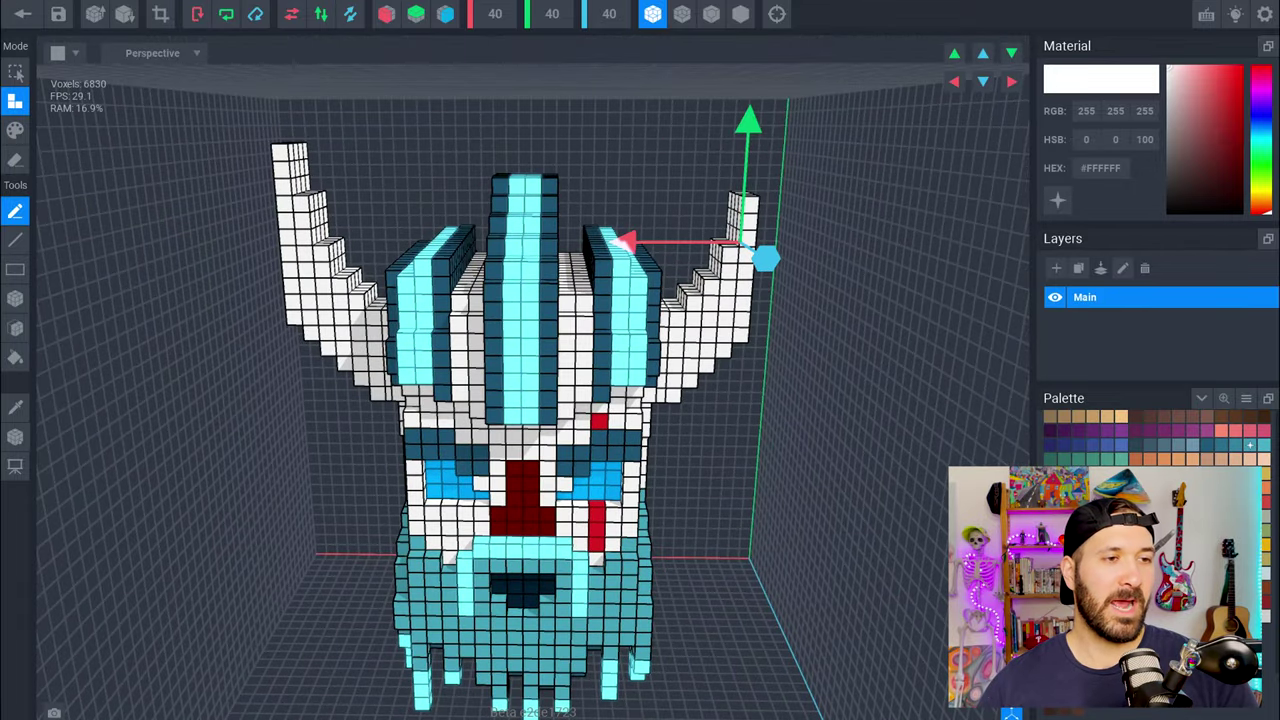
{"action": "left_click", "coordinate": [104, 1]}
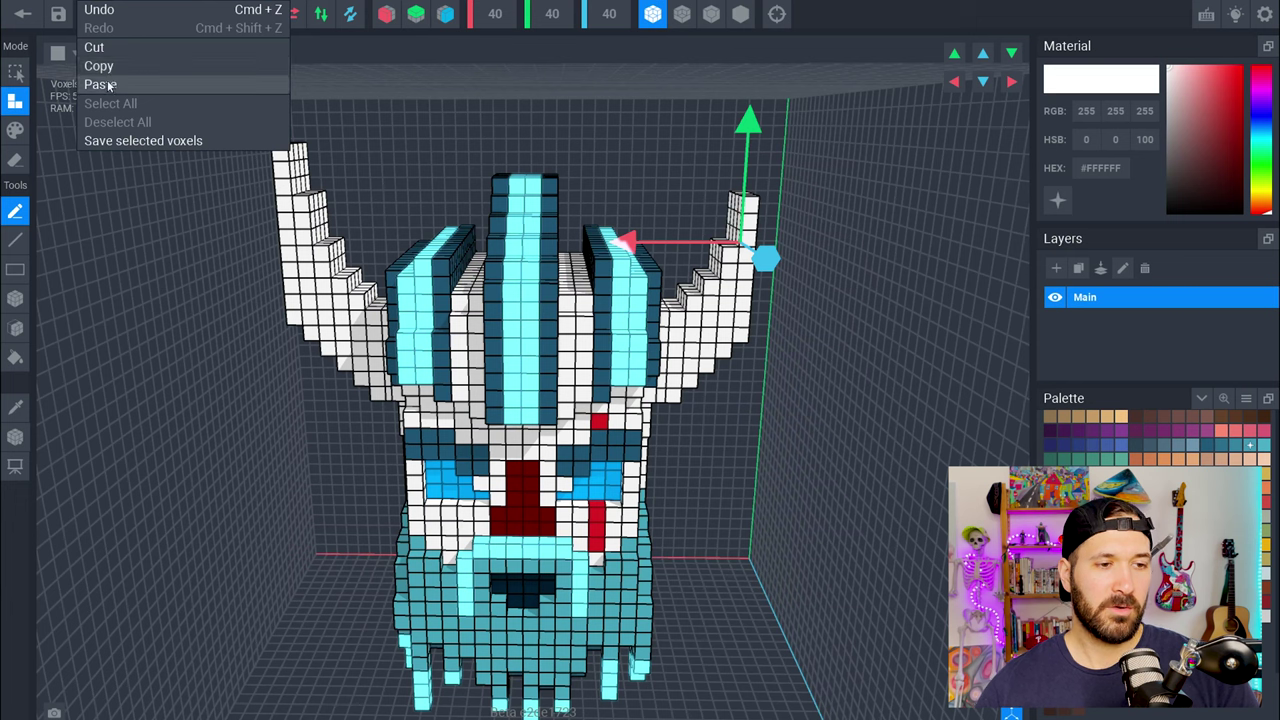
{"action": "left_click", "coordinate": [100, 85]}
{"action": "left_click_drag", "start_coordinate": [255, 335], "coordinate": [650, 330]}
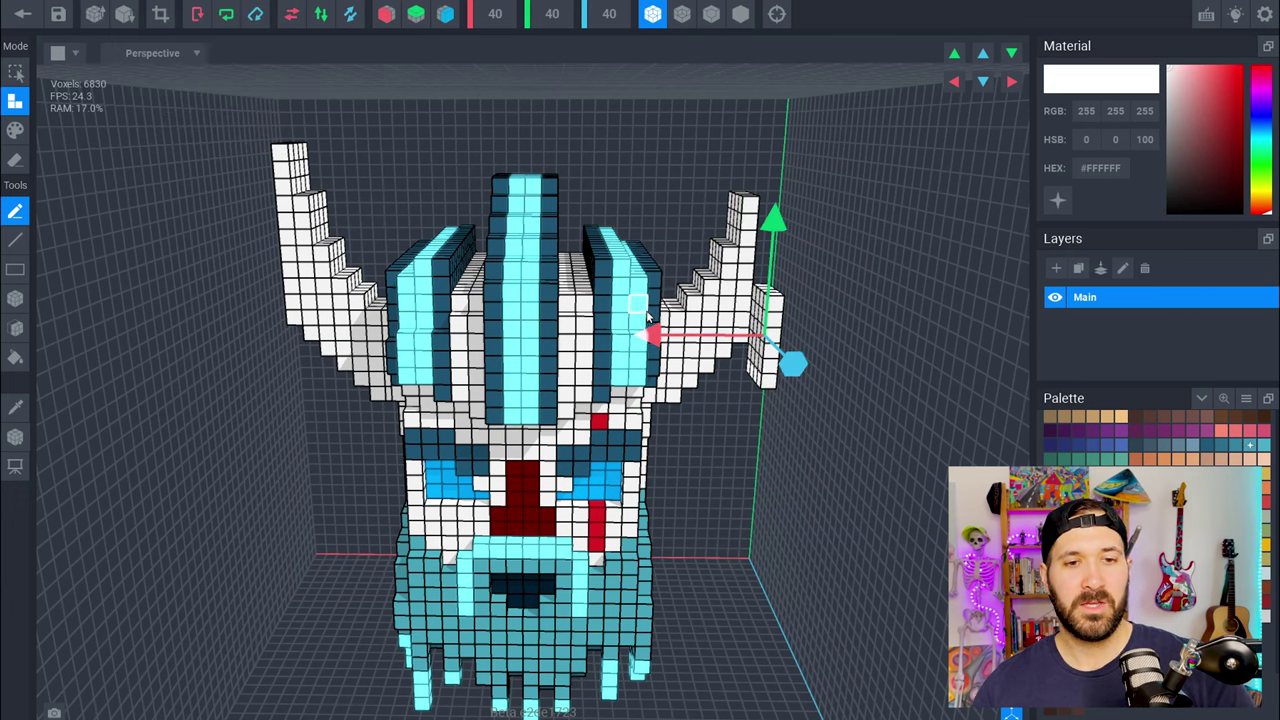
{"action": "key", "text": "ctrl+z"}
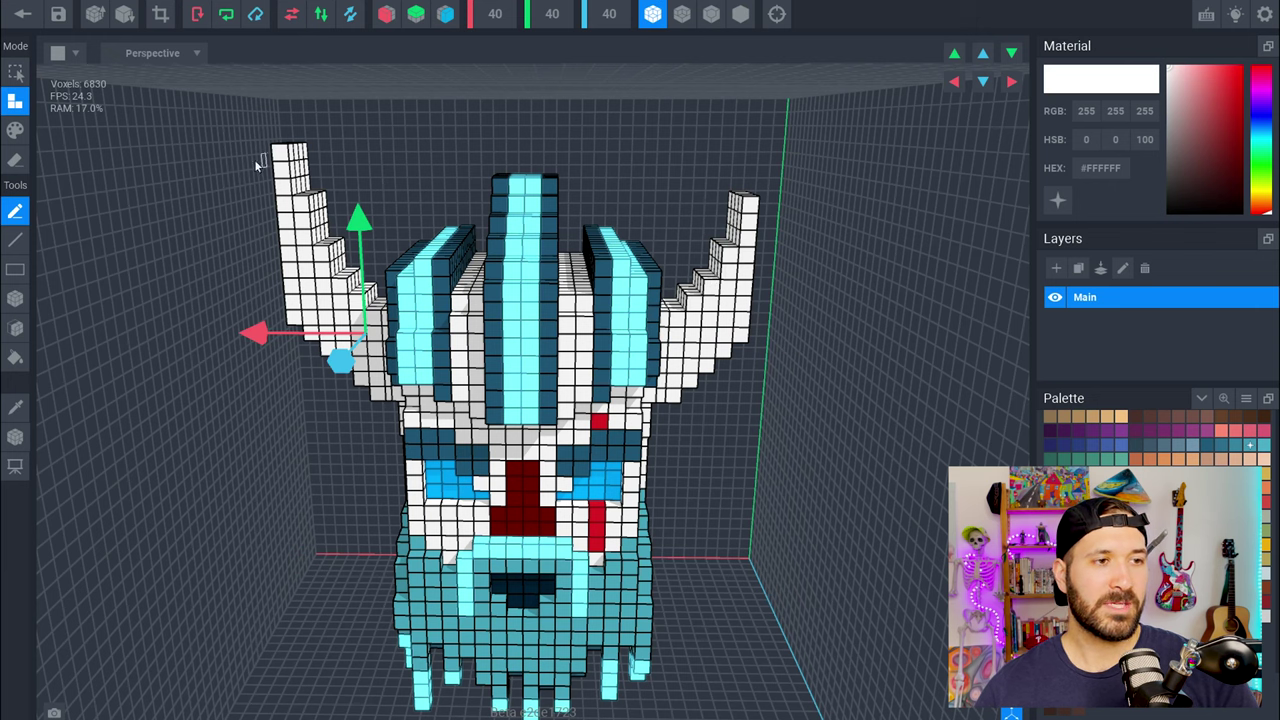
- Select the full height of the new horn's outermost column with the Box tool
{"action": "right_click_drag", "start_coordinate": [327, 230], "coordinate": [316, 220]}
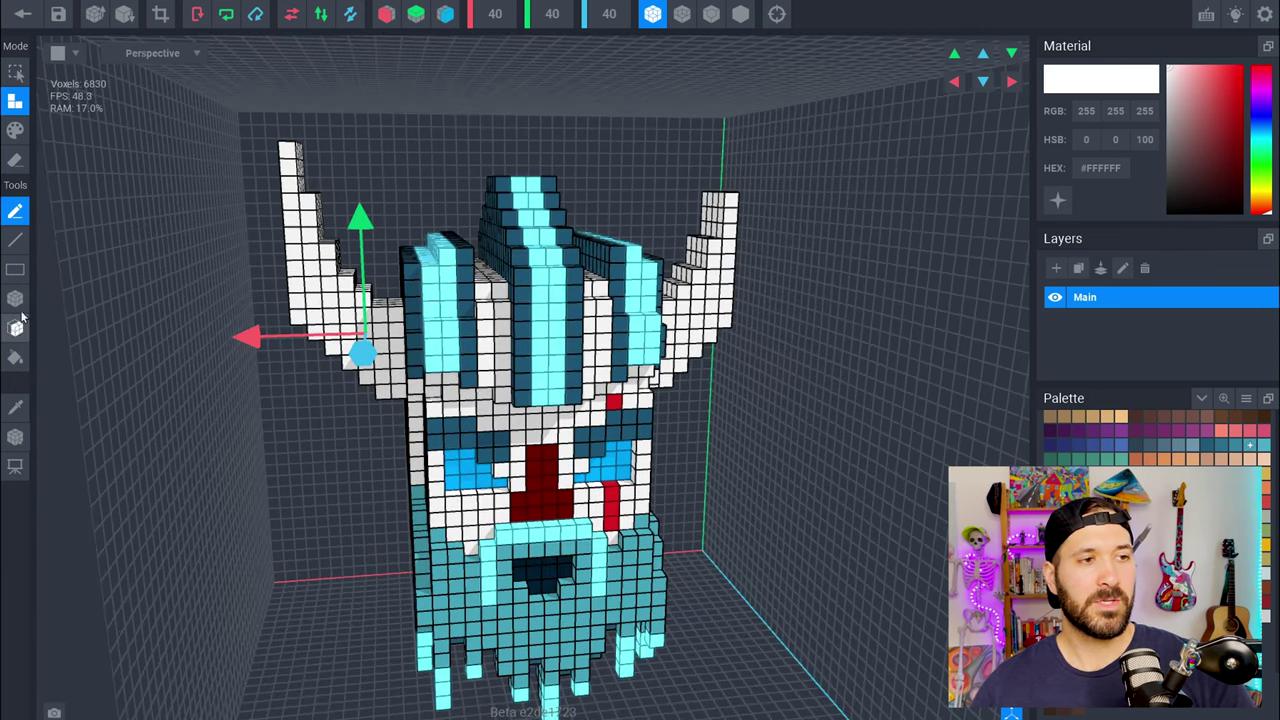
{"action": "left_click", "coordinate": [16, 299]}
{"action": "left_click", "coordinate": [16, 72]}
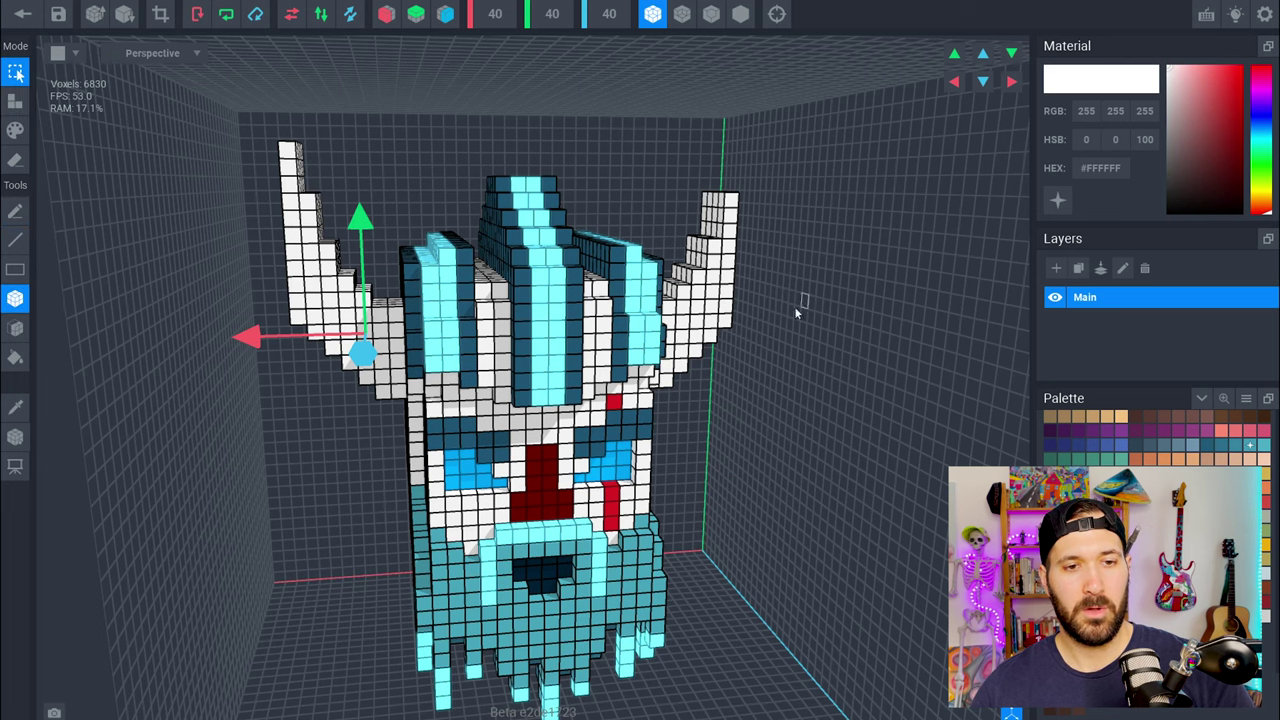
{"action": "left_click", "coordinate": [698, 310]}
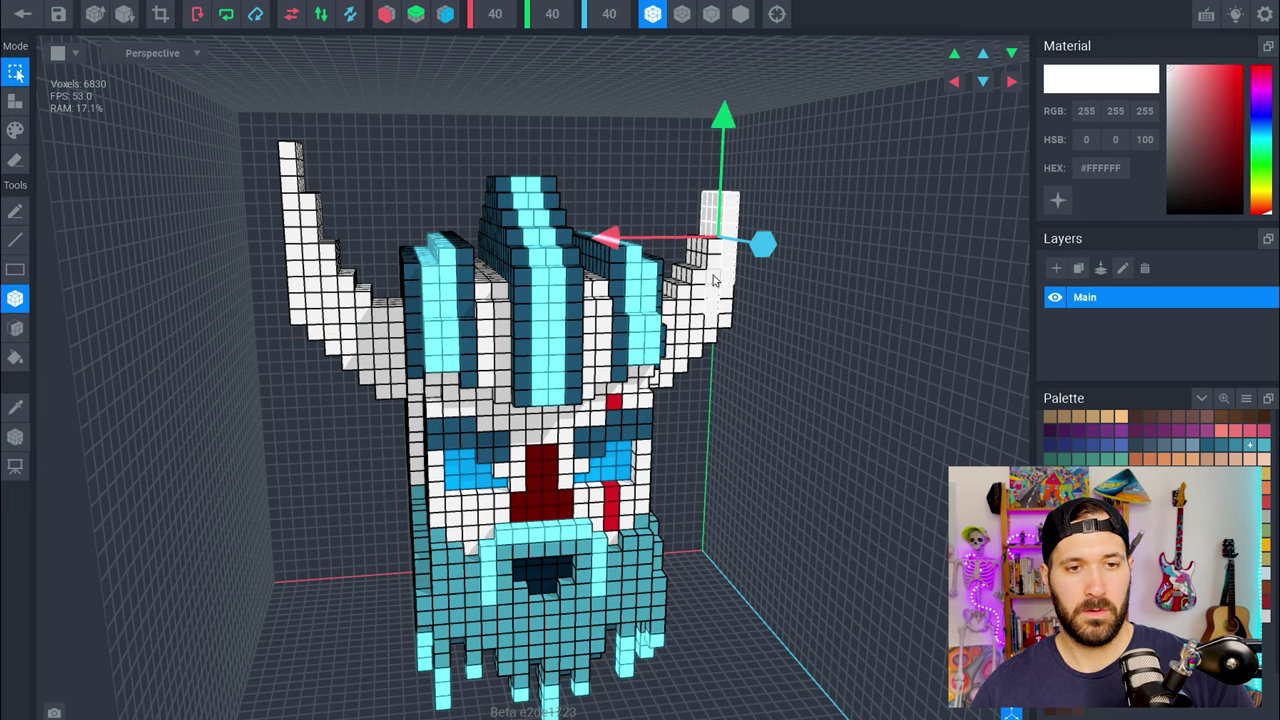
{"action": "left_click", "coordinate": [698, 319]}
{"action": "right_click_drag", "start_coordinate": [728, 274], "coordinate": [732, 257]}
{"action": "middle_click_drag", "start_coordinate": [733, 258], "coordinate": [756, 182]}
{"action": "left_click_drag", "start_coordinate": [751, 178], "coordinate": [725, 306]}
{"action": "middle_click_drag", "start_coordinate": [708, 282], "coordinate": [688, 275]}
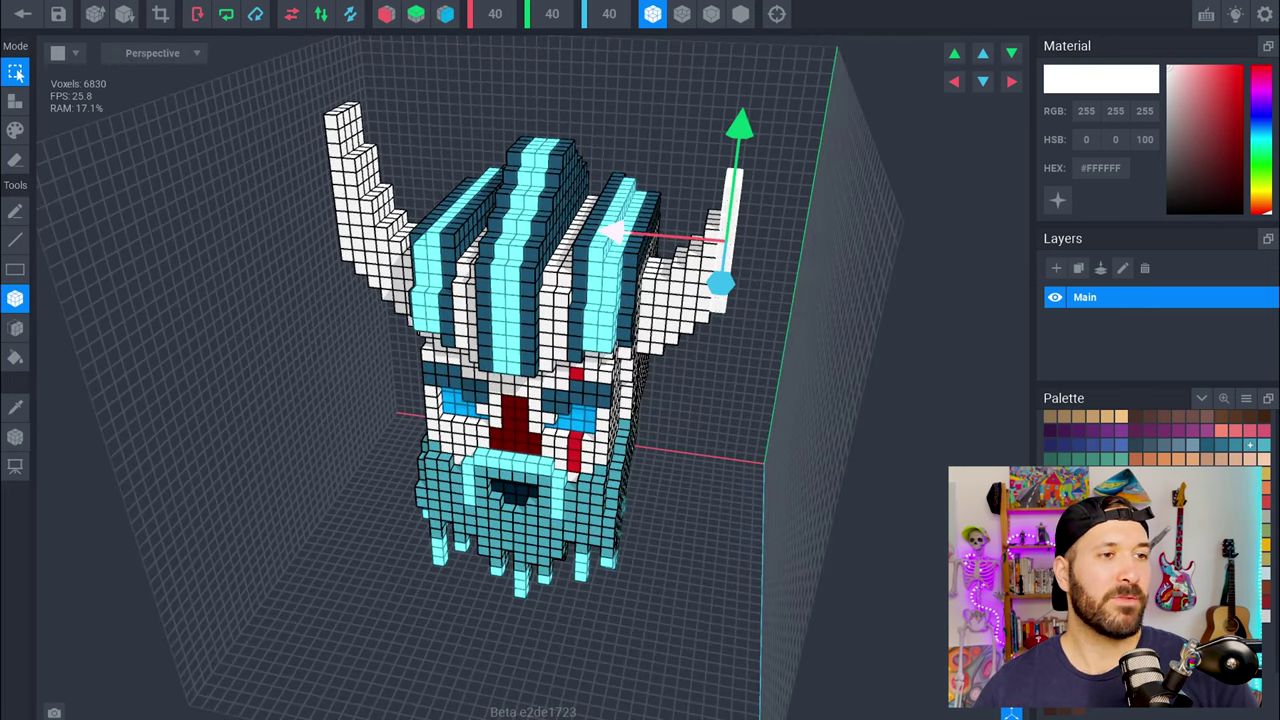
- Copy and paste the outermost column, move the copy one voxel farther out and raise it about three voxels along the green axis
{"action": "left_click", "coordinate": [100, 2]}
{"action": "left_click", "coordinate": [100, 66]}
{"action": "left_click", "coordinate": [99, 5]}
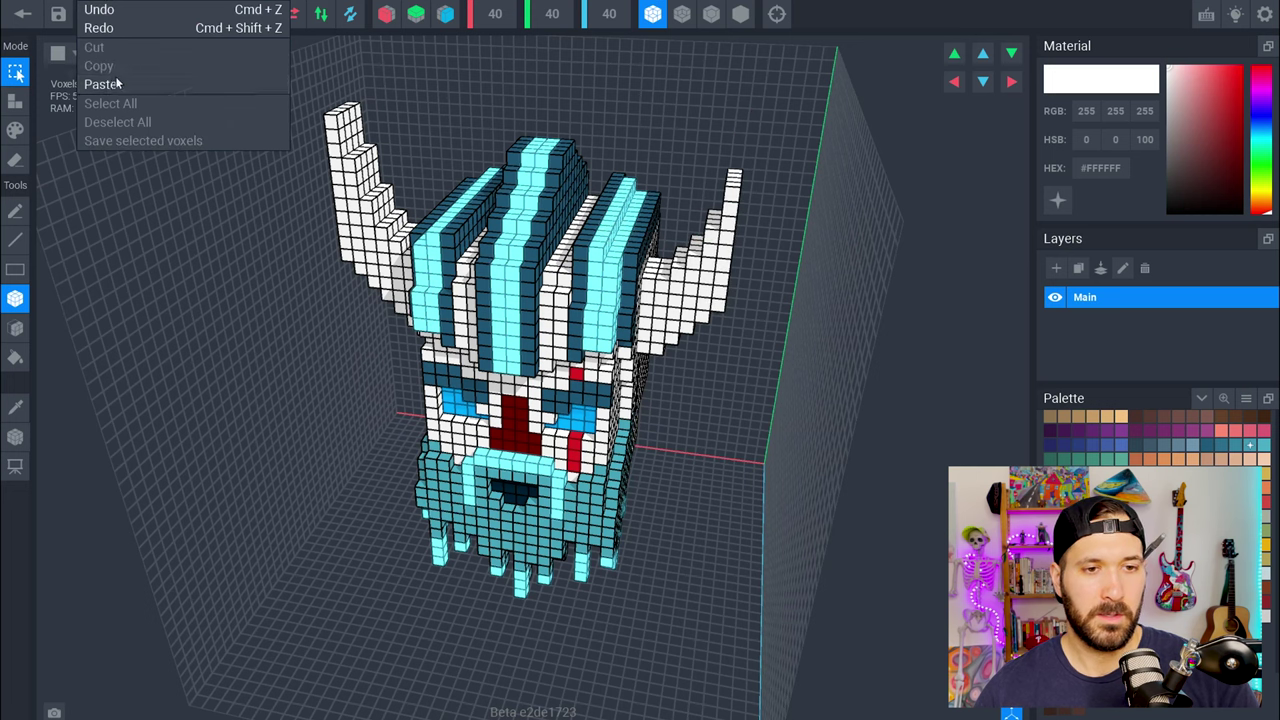
{"action": "left_click", "coordinate": [110, 85]}
{"action": "mouse_move", "coordinate": [616, 234]}
{"action": "left_mouse_down"}
{"action": "mouse_move", "coordinate": [648, 240]}
{"action": "mouse_move", "coordinate": [625, 236]}
{"action": "left_mouse_up"}
{"action": "left_click_drag", "start_coordinate": [755, 119], "coordinate": [768, 72]}
{"action": "mouse_move", "coordinate": [704, 248]}
{"action": "right_mouse_down"}
{"action": "mouse_move", "coordinate": [768, 236]}
{"action": "mouse_move", "coordinate": [706, 240]}
{"action": "right_mouse_up"}
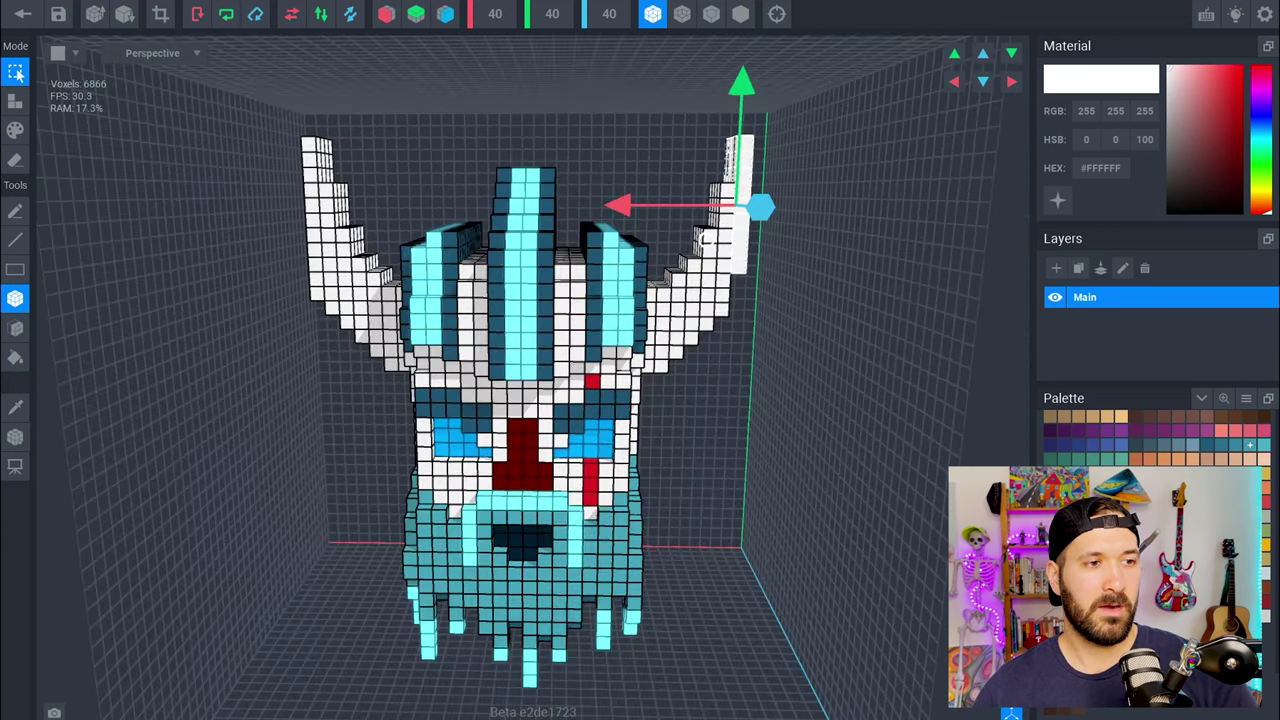
- Add two rows of white voxels beneath the new horn's raised outermost column with the Pencil
{"action": "left_click", "coordinate": [16, 212]}
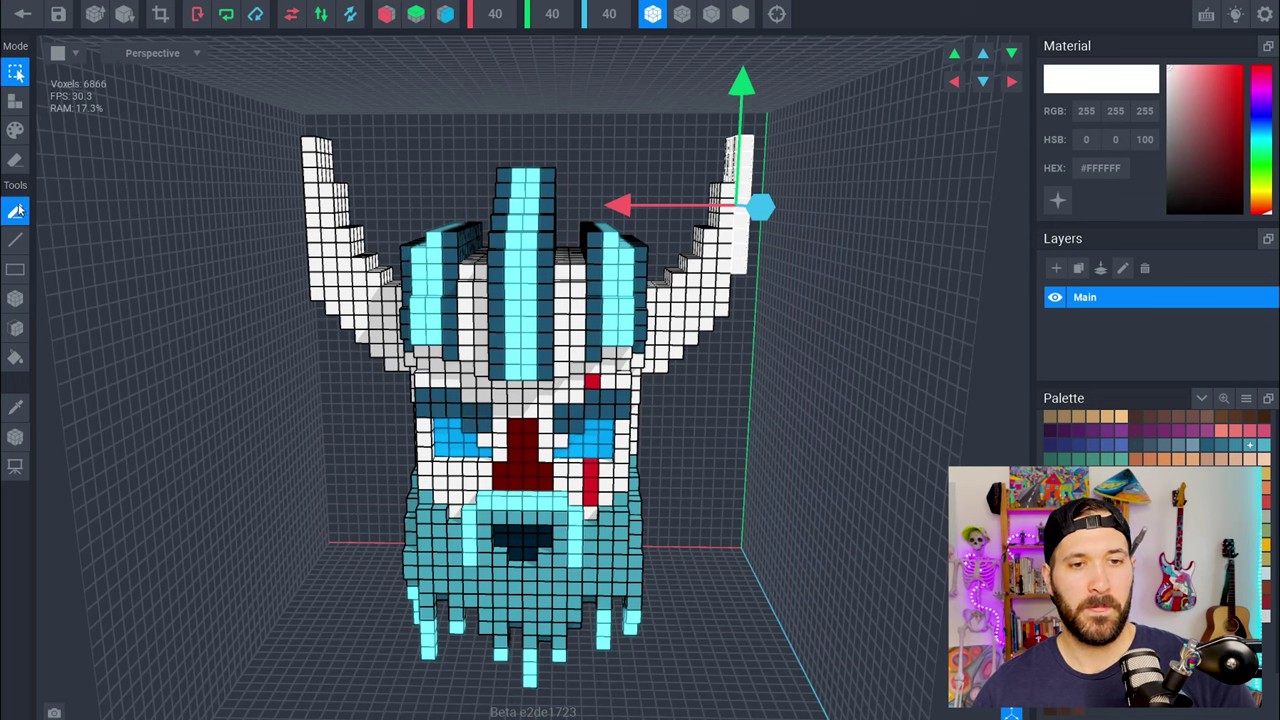
{"action": "left_click", "coordinate": [16, 103]}
{"action": "middle_click_drag", "start_coordinate": [697, 352], "coordinate": [732, 290]}
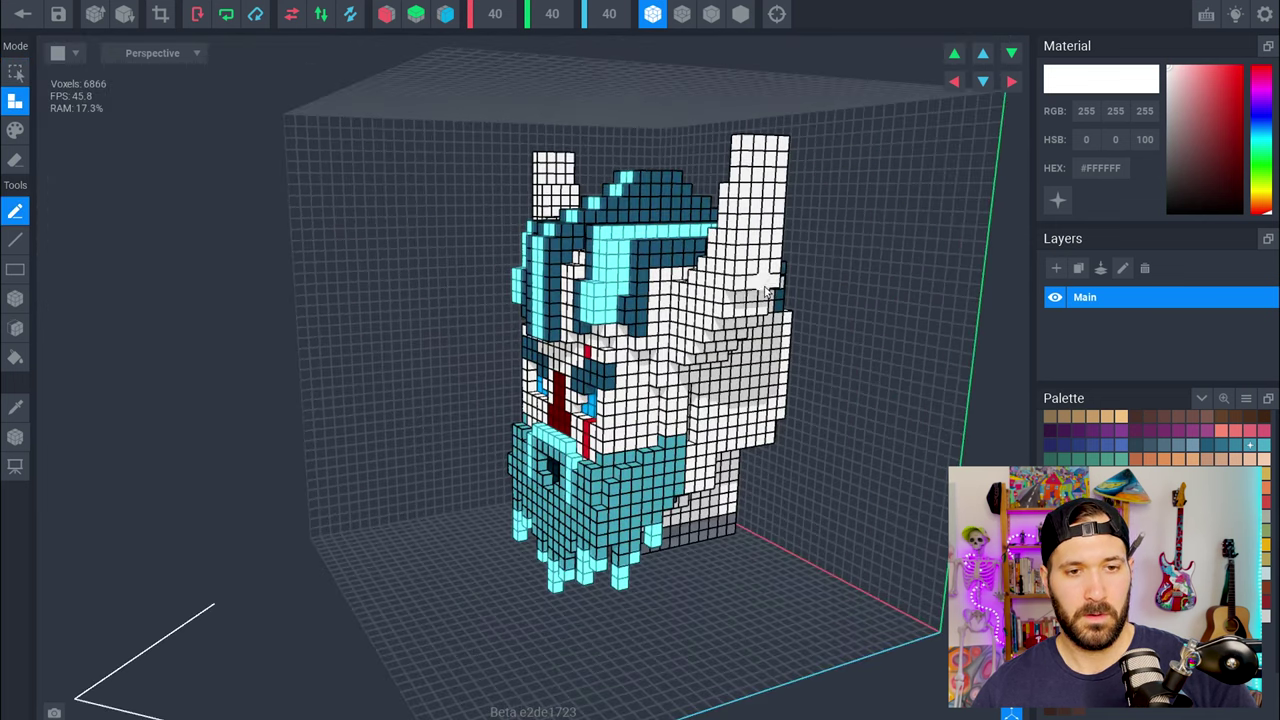
{"action": "left_click_drag", "start_coordinate": [766, 288], "coordinate": [768, 284]}
{"action": "middle_click_drag", "start_coordinate": [714, 276], "coordinate": [731, 292]}
{"action": "left_click_drag", "start_coordinate": [724, 302], "coordinate": [768, 297]}
{"action": "middle_click_drag", "start_coordinate": [760, 292], "coordinate": [721, 286]}
{"action": "middle_click_drag", "start_coordinate": [542, 322], "coordinate": [556, 318]}
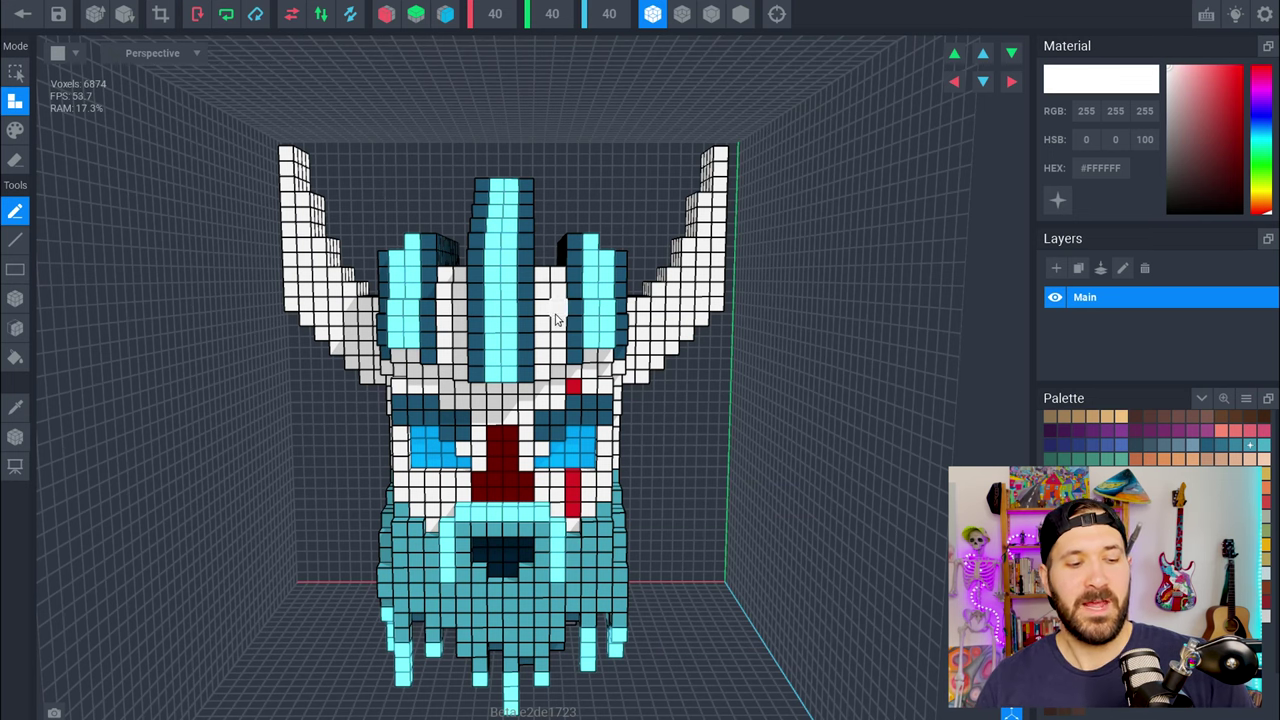
- Turn on mirror mode for the red, green and blue axes
{"action": "right_click_drag", "start_coordinate": [561, 310], "coordinate": [505, 380]}
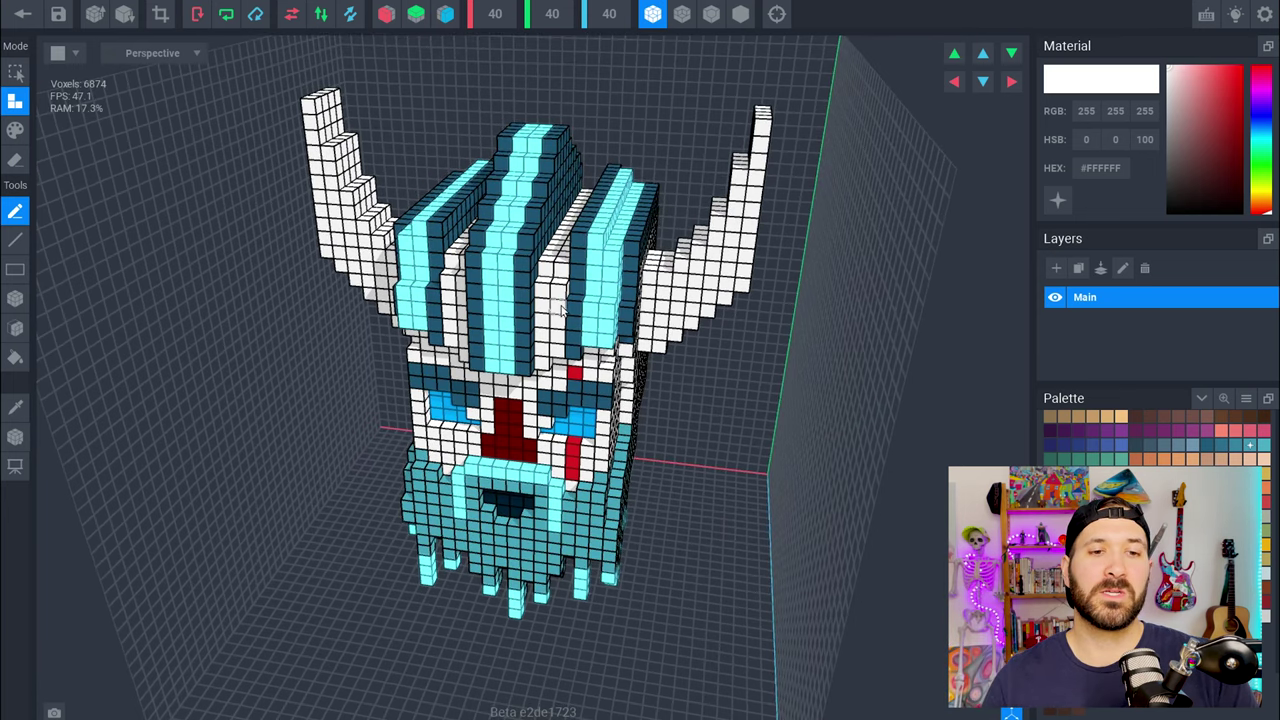
{"action": "right_click_drag", "start_coordinate": [621, 288], "coordinate": [548, 342]}
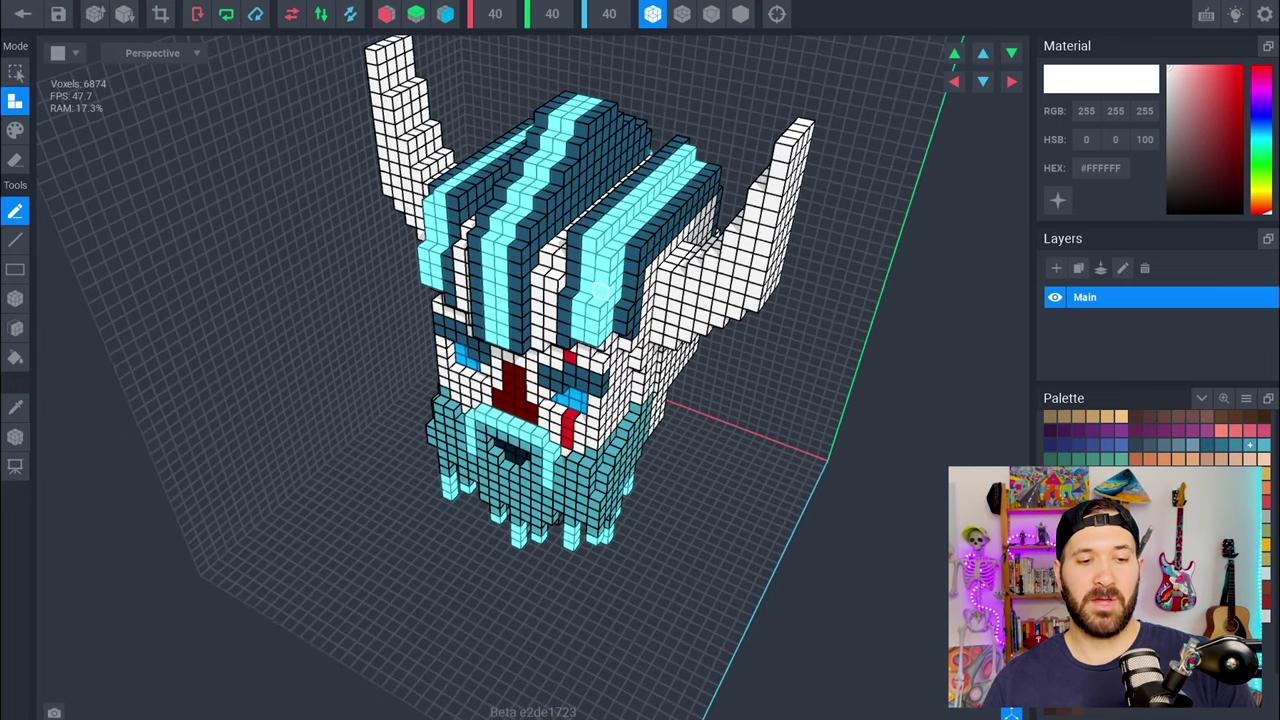
{"action": "right_click_drag", "start_coordinate": [600, 291], "coordinate": [599, 288]}
{"action": "right_click_drag", "start_coordinate": [504, 597], "coordinate": [505, 597]}
{"action": "right_click_drag", "start_coordinate": [522, 409], "coordinate": [522, 410]}
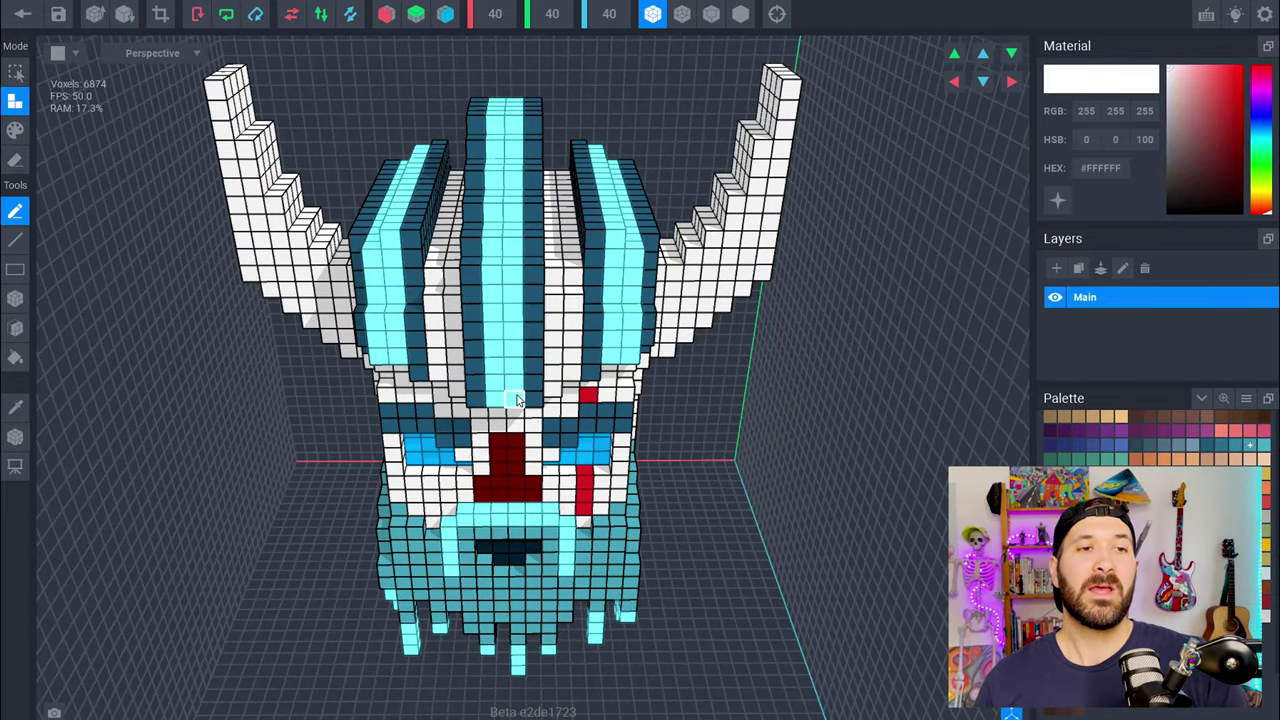
{"action": "left_click", "coordinate": [388, 13]}
{"action": "left_click", "coordinate": [446, 14]}
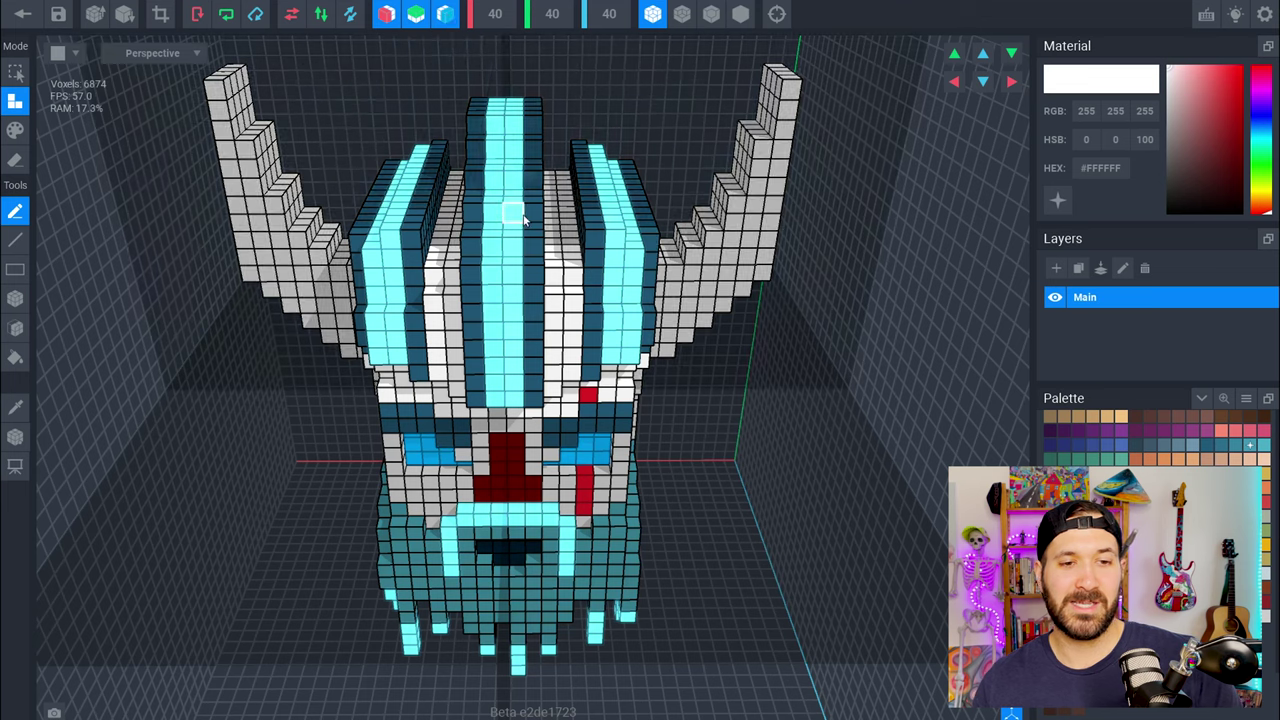
{"action": "mouse_move", "coordinate": [613, 338]}
{"action": "right_mouse_down"}
{"action": "mouse_move", "coordinate": [430, 338]}
{"action": "mouse_move", "coordinate": [613, 341]}
{"action": "right_mouse_up"}
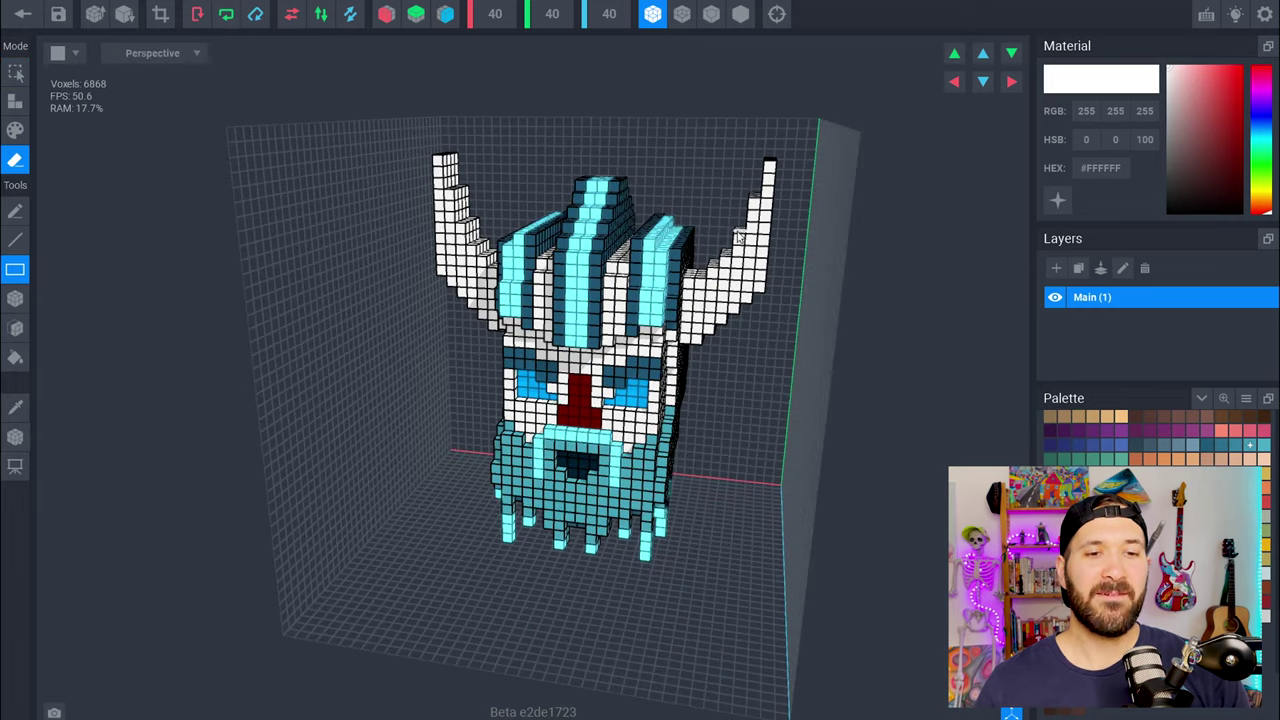
- Erase the entire rebuilt horn down to the side of the head, and set the Box tool to selection mode
{"action": "right_click_drag", "start_coordinate": [735, 225], "coordinate": [735, 225]}
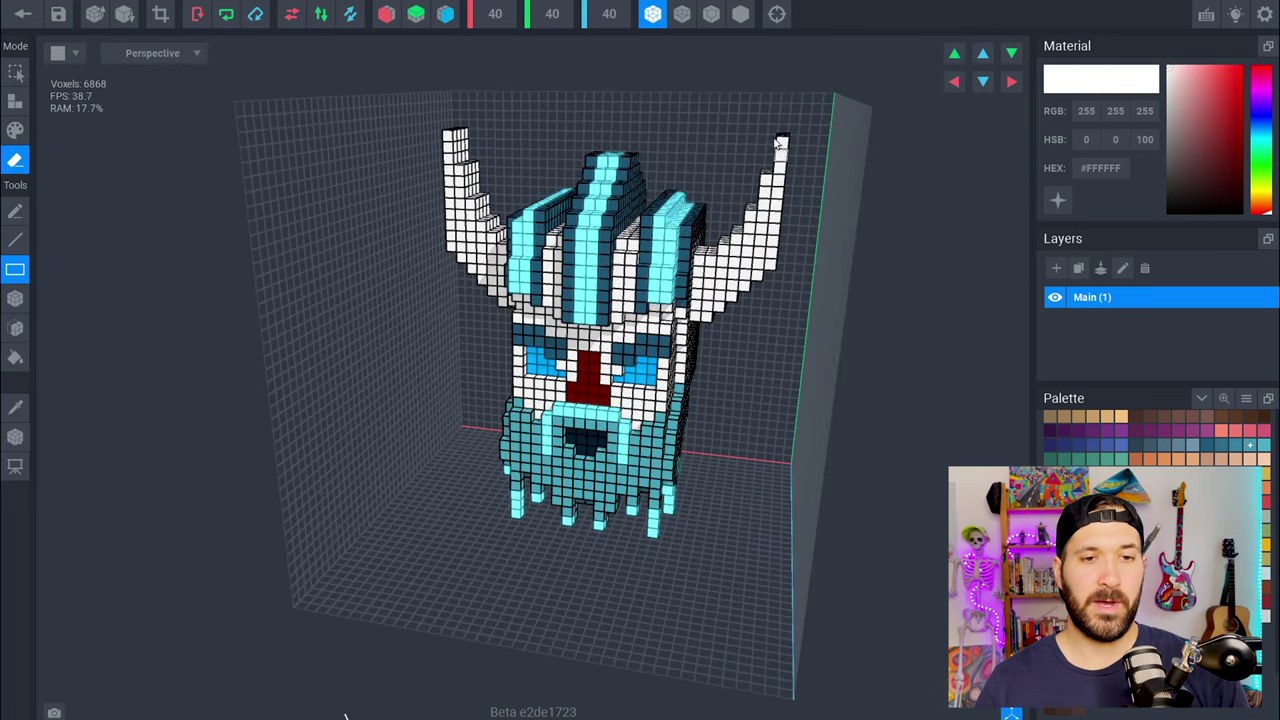
{"action": "left_click_drag", "start_coordinate": [733, 143], "coordinate": [822, 353]}
{"action": "left_click_drag", "start_coordinate": [722, 237], "coordinate": [732, 346]}
{"action": "right_click_drag", "start_coordinate": [712, 310], "coordinate": [706, 295]}
{"action": "left_click", "coordinate": [16, 328]}
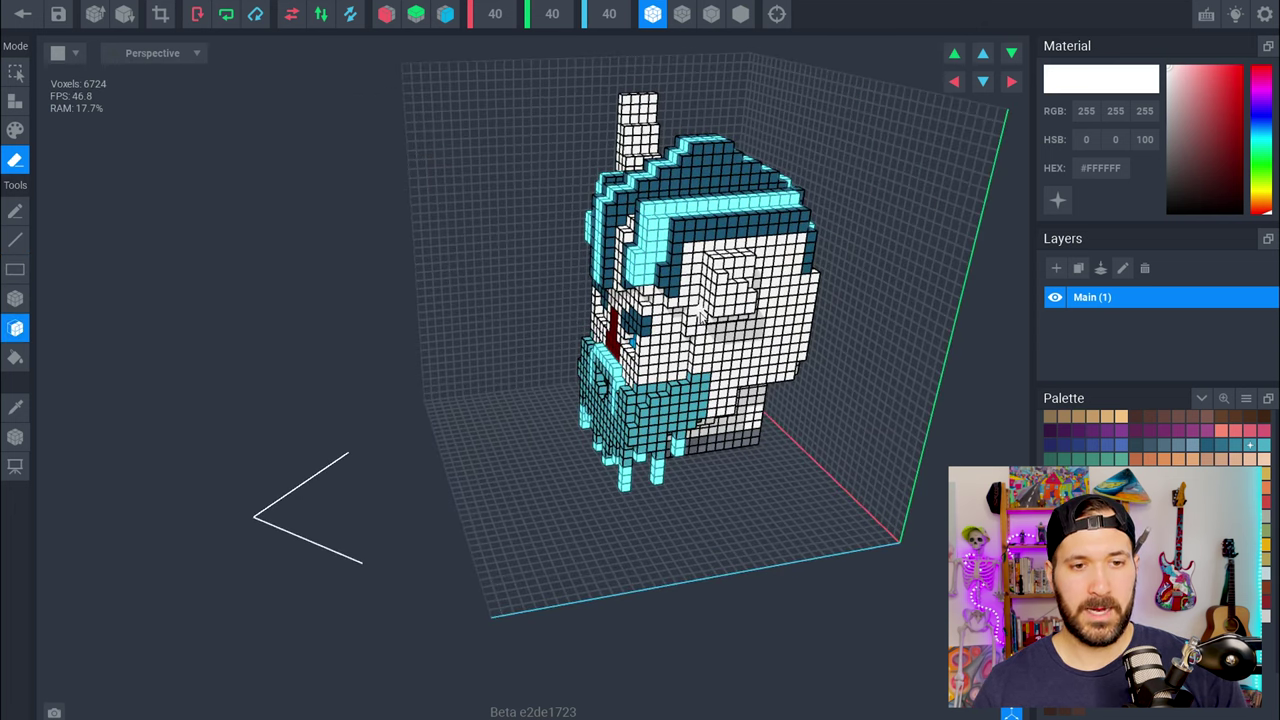
{"action": "left_click", "coordinate": [15, 298]}
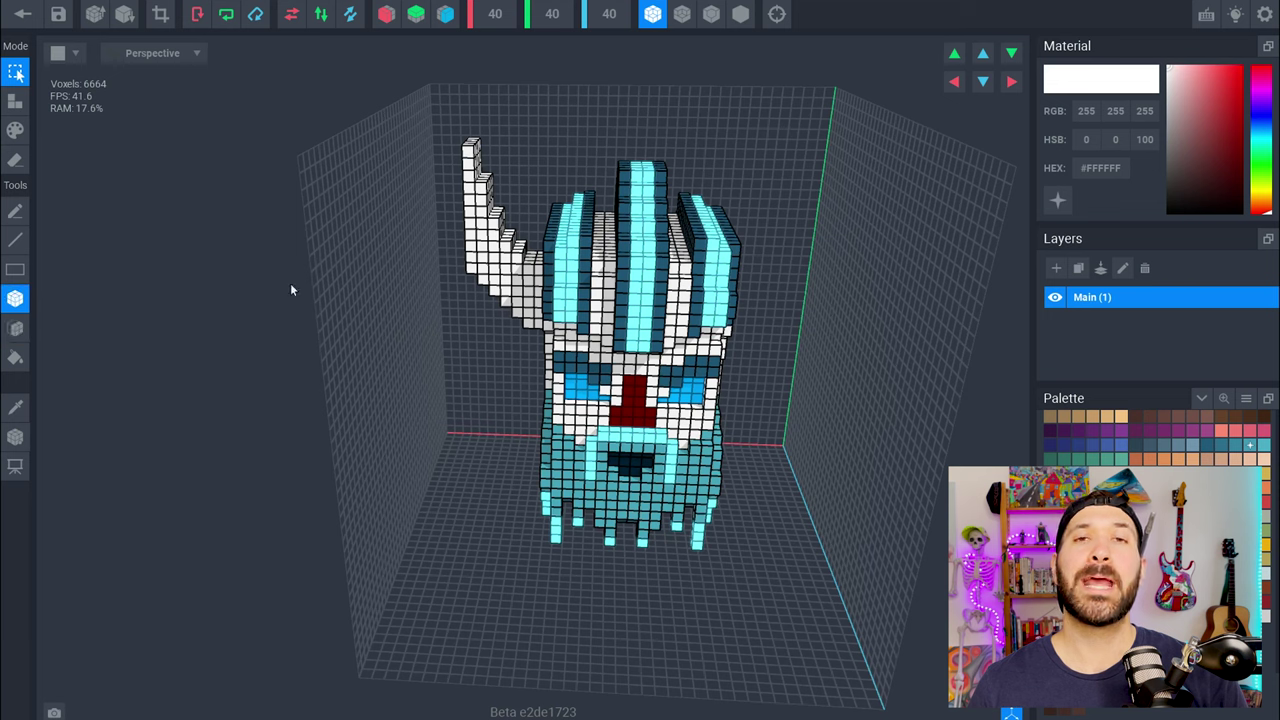
- Duplicate the Main (1) layer holding the Viking head and make the copy the active layer
{"action": "right_click_drag", "start_coordinate": [624, 247], "coordinate": [625, 251]}
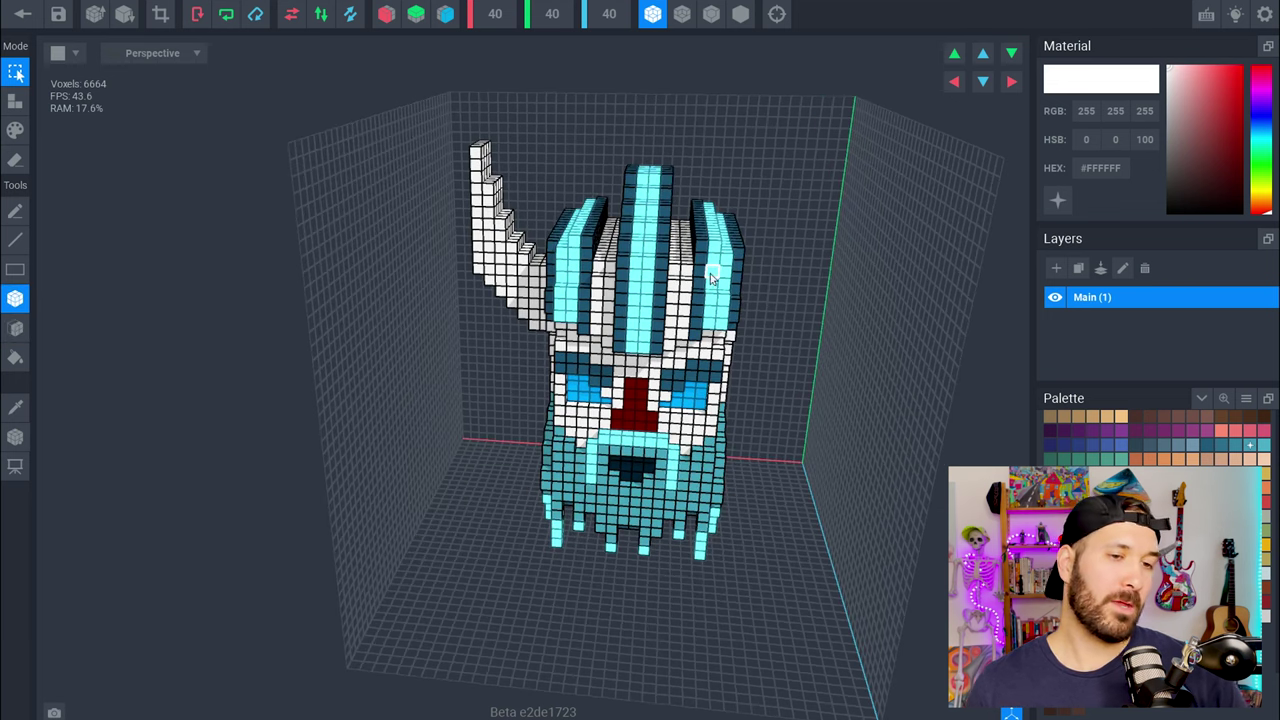
{"action": "right_click_drag", "start_coordinate": [703, 275], "coordinate": [708, 272]}
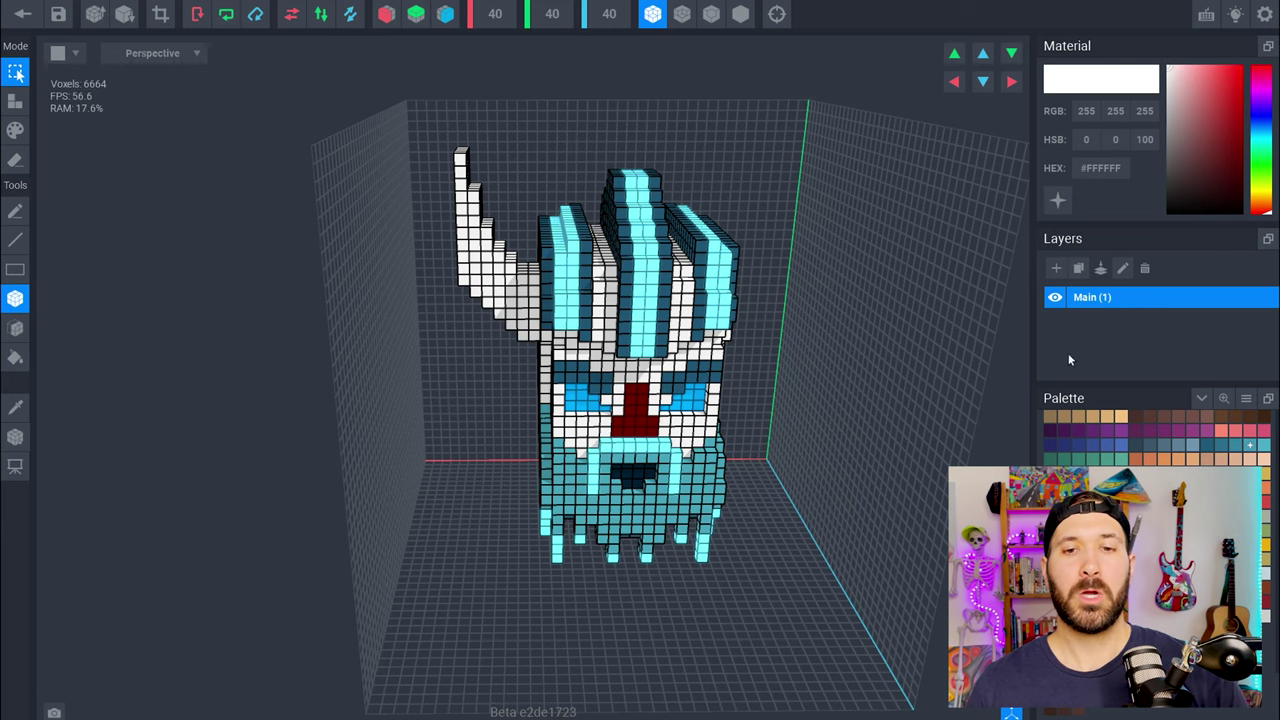
{"action": "left_click", "coordinate": [1078, 270]}
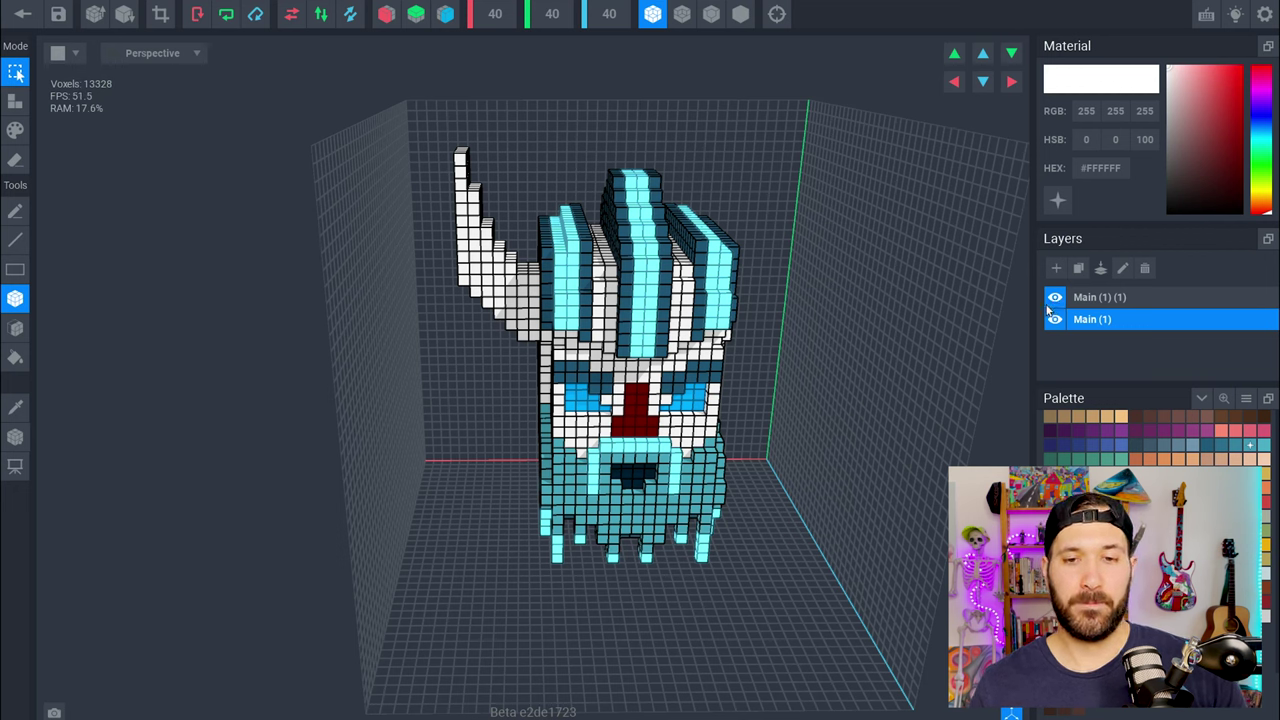
{"action": "left_click", "coordinate": [1100, 298]}
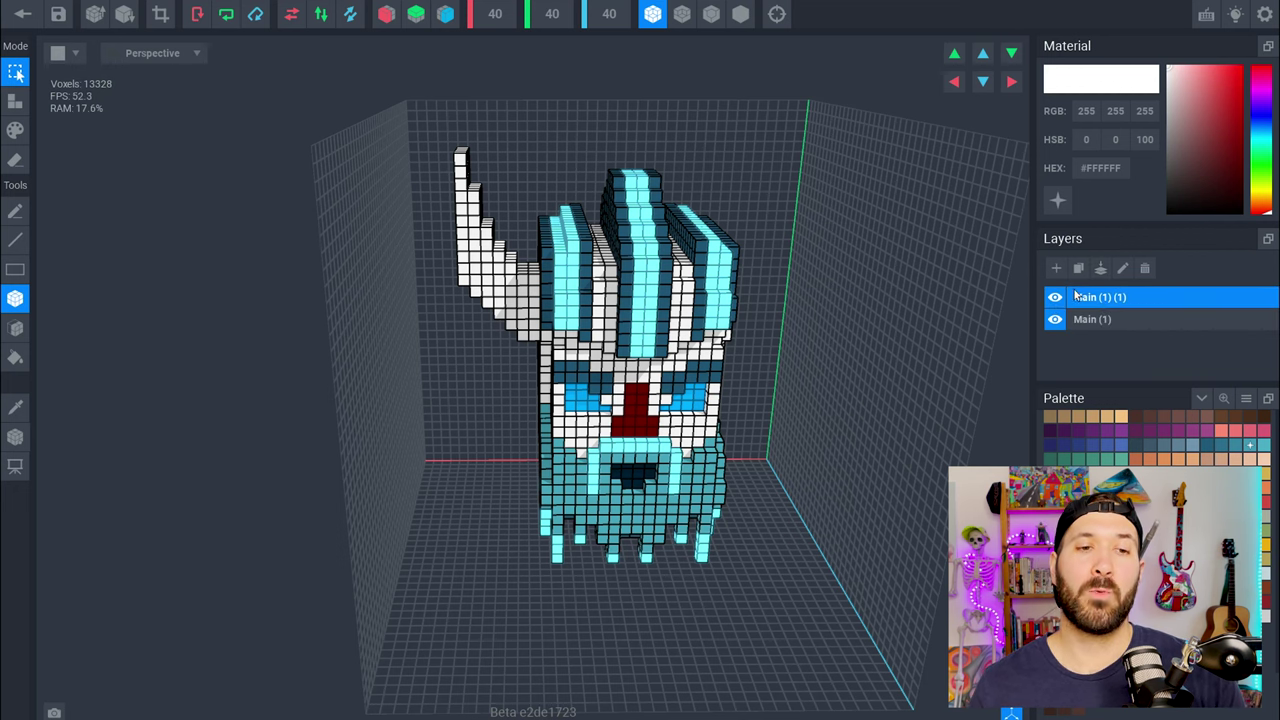
- Shift the duplicated head about six voxels along the red axis, away from the side with the horn
{"action": "left_click", "coordinate": [955, 83]}
{"action": "left_click", "coordinate": [955, 83]}
{"action": "left_click", "coordinate": [955, 83]}
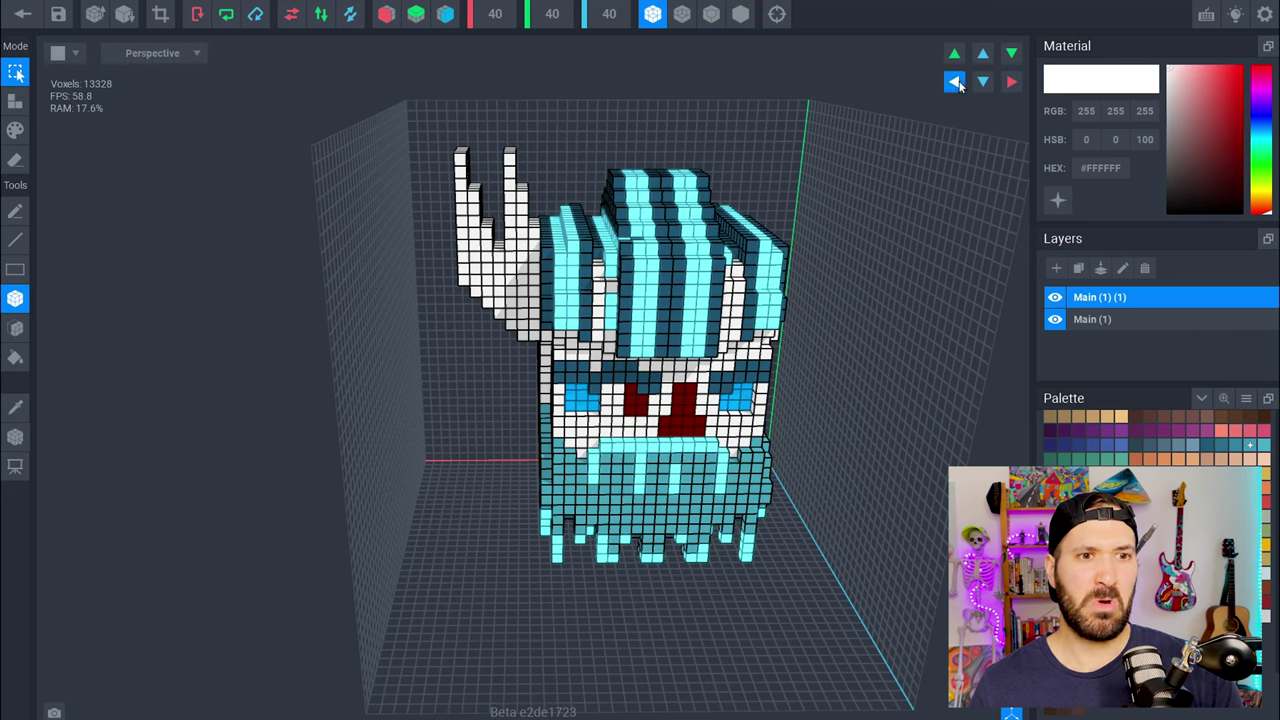
{"action": "left_click", "coordinate": [955, 83]}
{"action": "left_click", "coordinate": [1012, 83]}
{"action": "left_click", "coordinate": [1012, 83]}
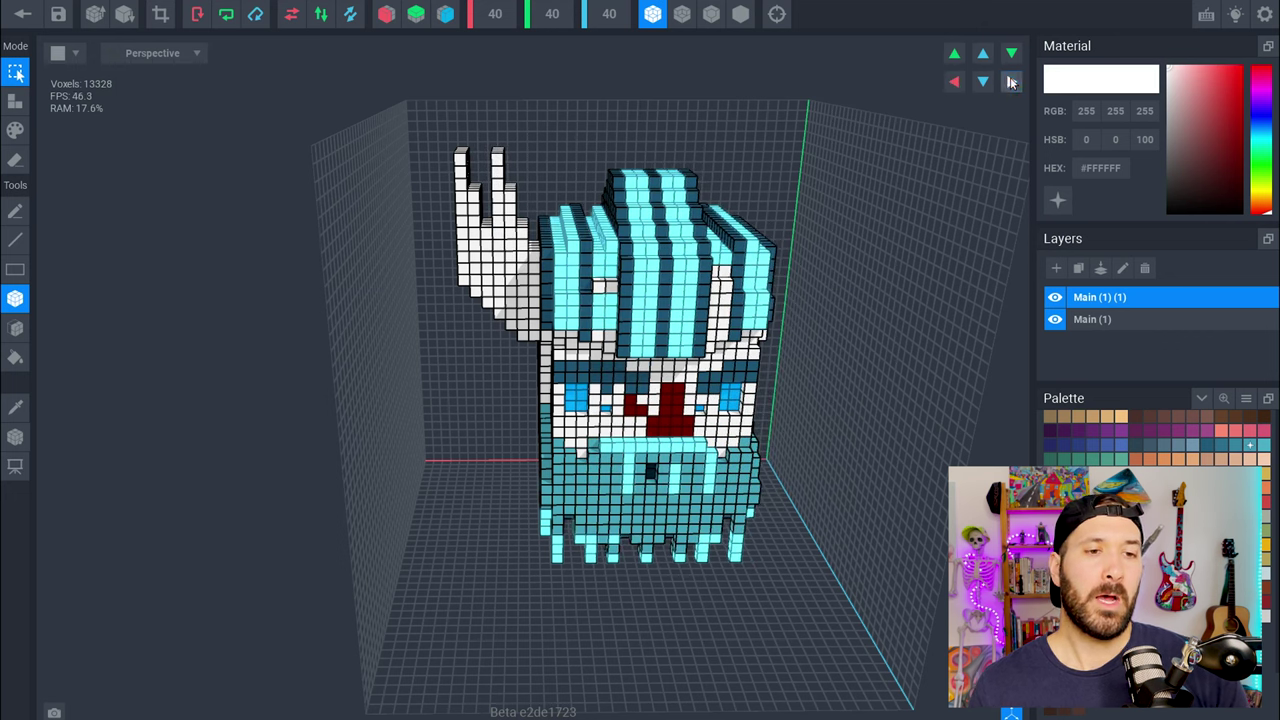
{"action": "left_click", "coordinate": [955, 83]}
{"action": "left_click", "coordinate": [955, 83]}
{"action": "left_click", "coordinate": [955, 83]}
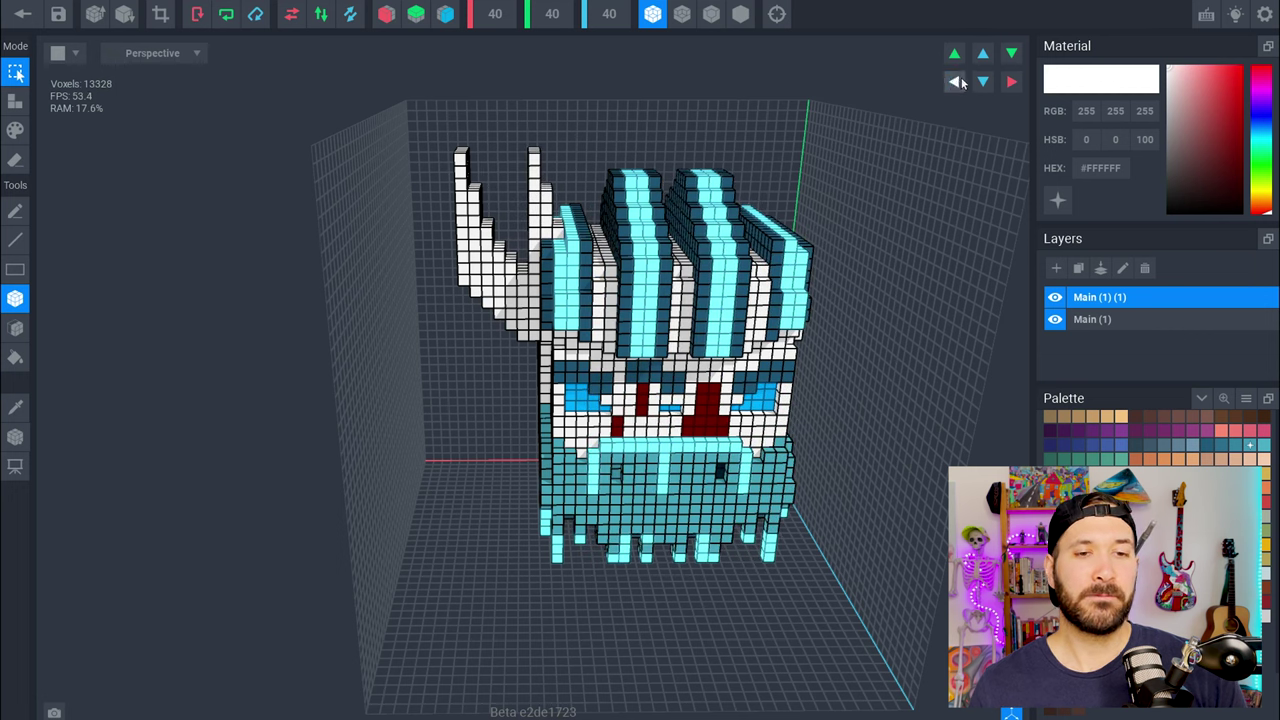
{"action": "left_click", "coordinate": [1011, 83]}
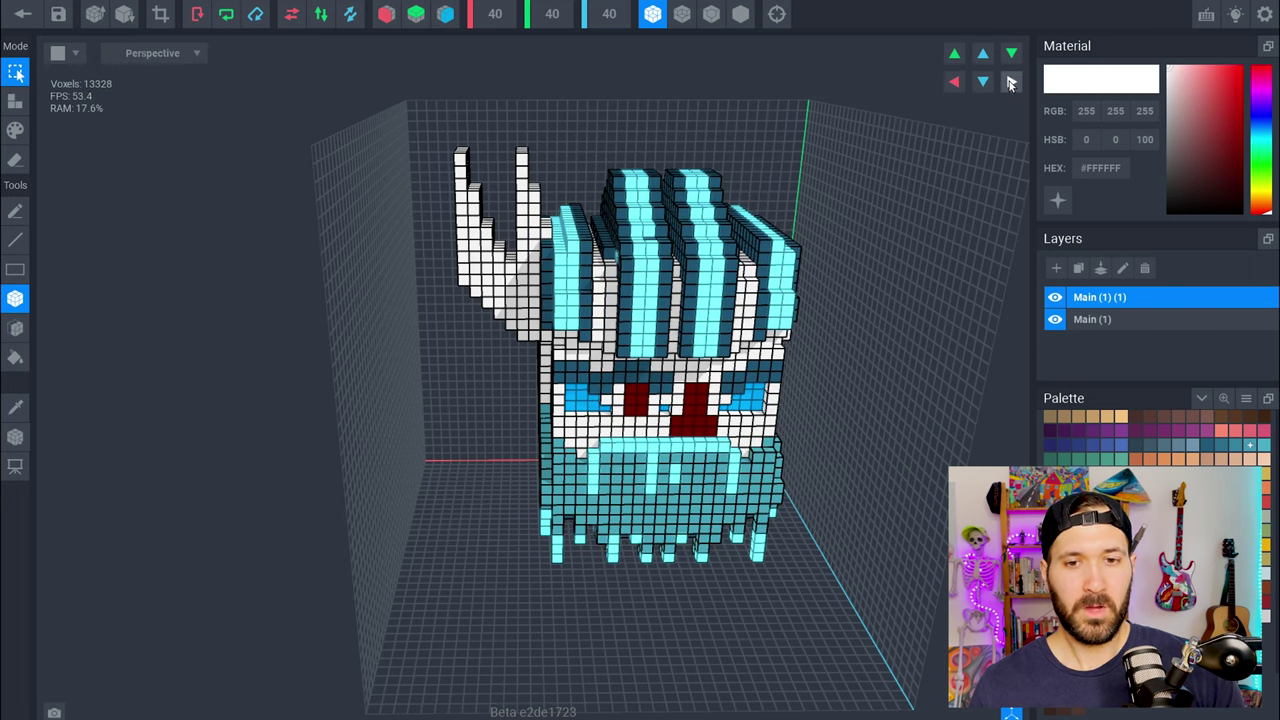
{"action": "left_click", "coordinate": [955, 83]}
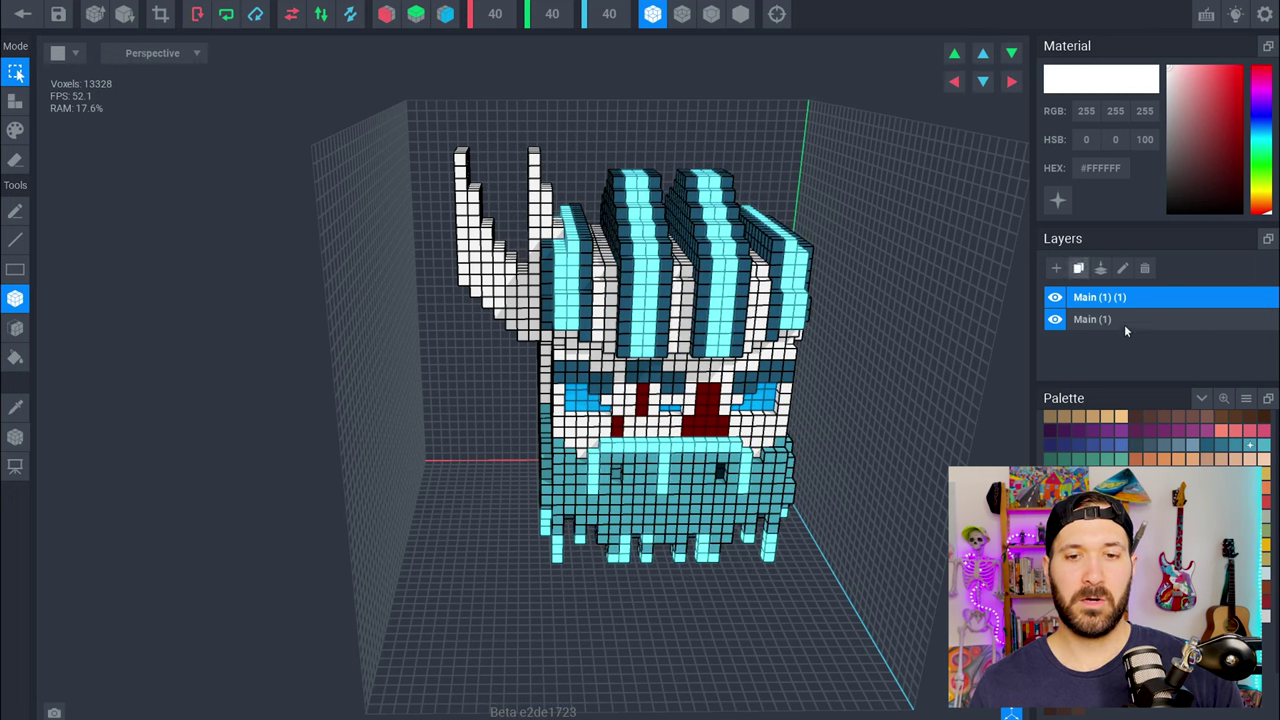
- Hide the original Main (1) layer and flip the duplicated head along the red axis
{"action": "left_click", "coordinate": [1055, 319]}
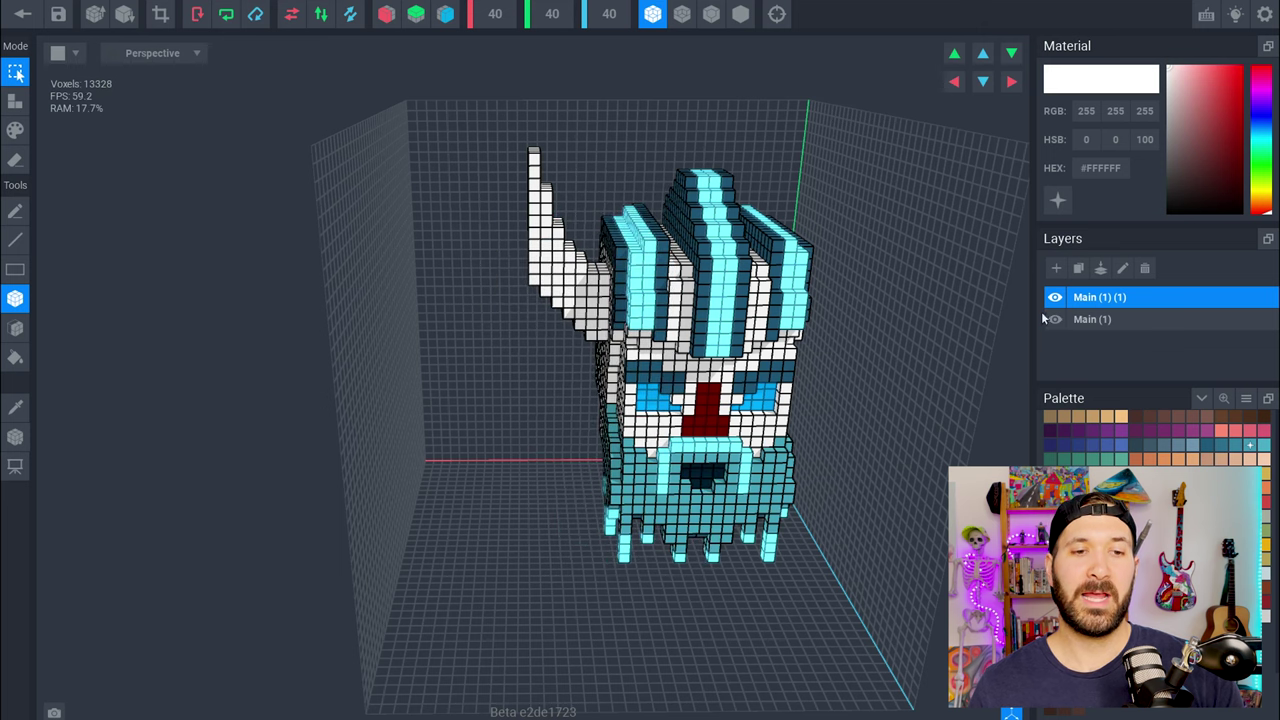
{"action": "left_click", "coordinate": [1055, 319]}
{"action": "left_click", "coordinate": [1055, 319]}
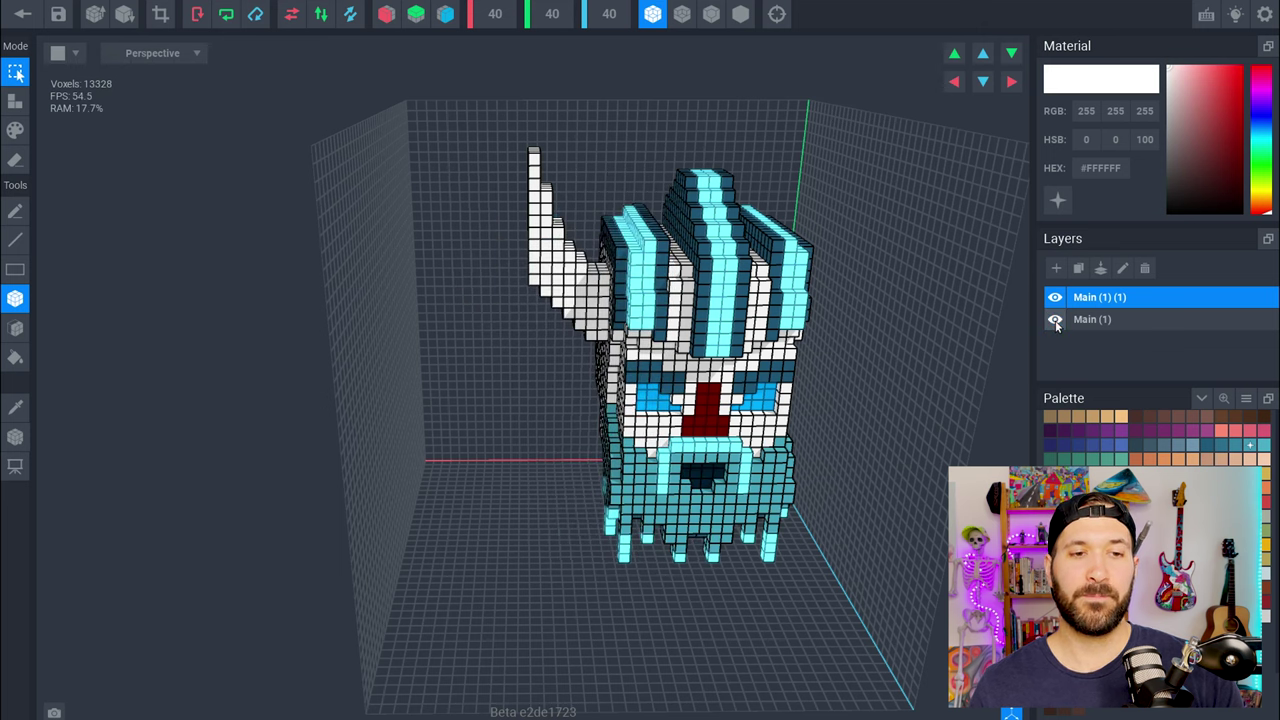
{"action": "left_click", "coordinate": [1055, 319]}
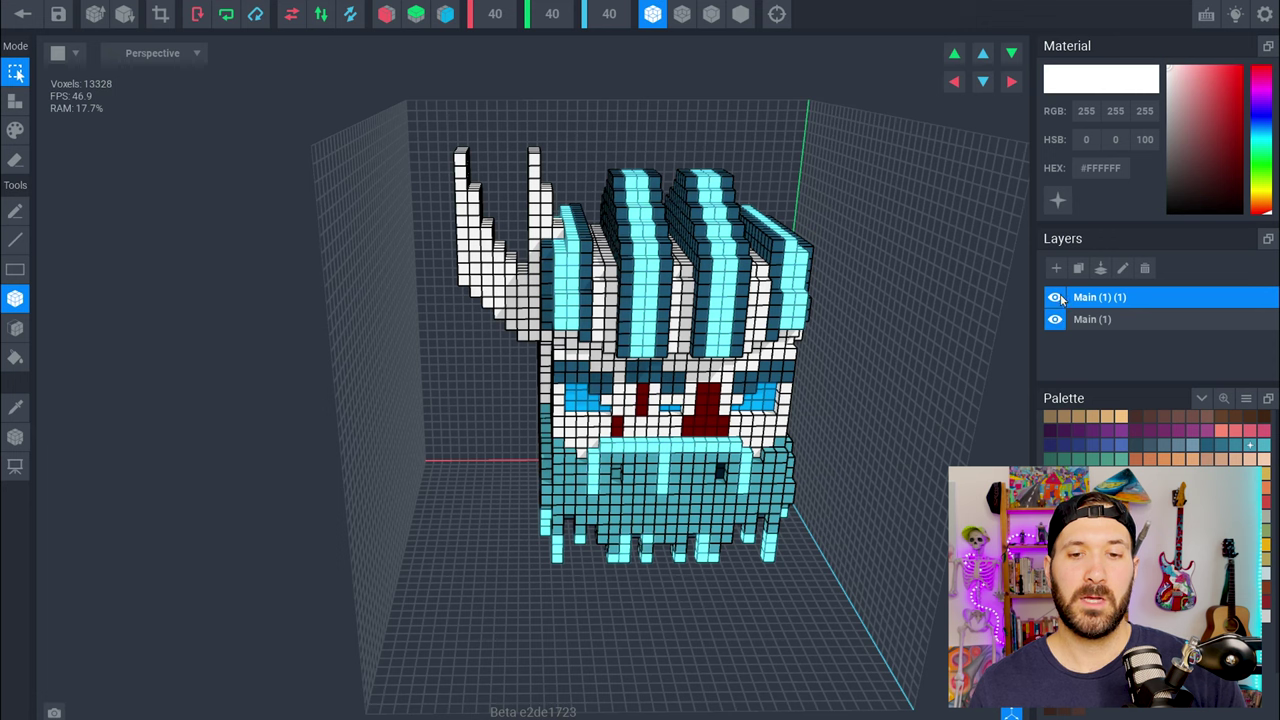
{"action": "left_click", "coordinate": [1057, 320]}
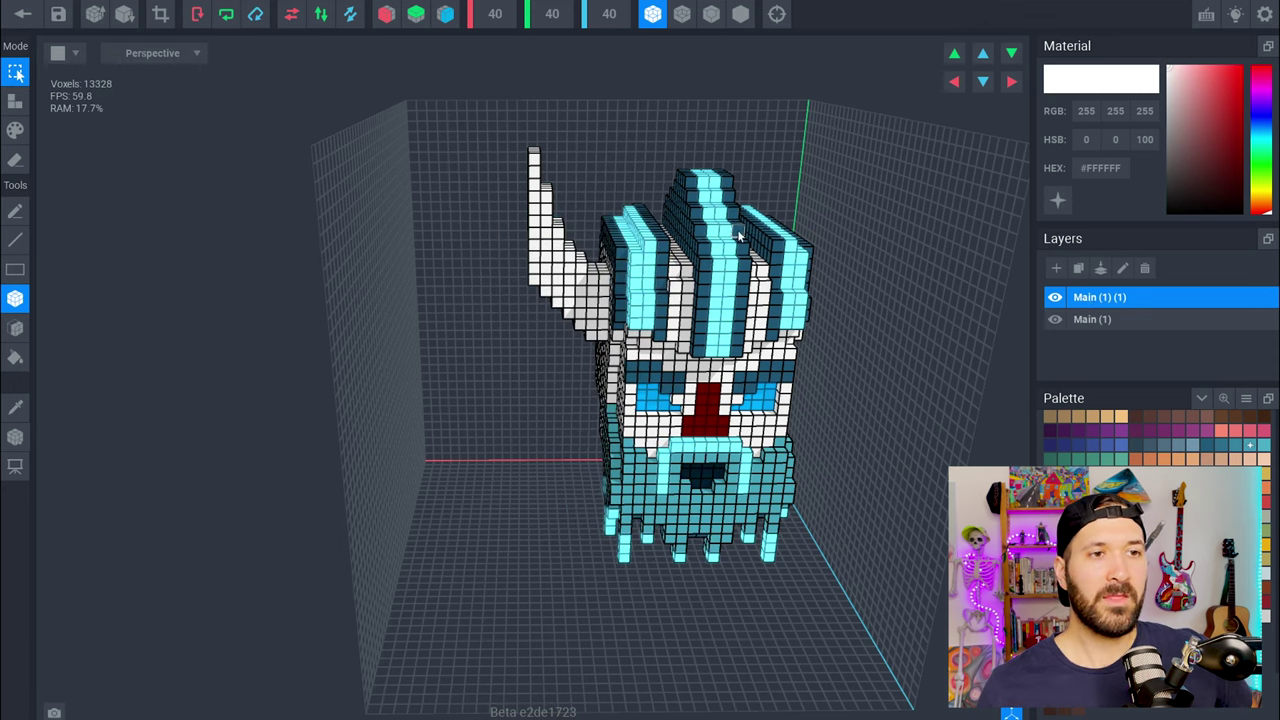
{"action": "left_click", "coordinate": [292, 14]}
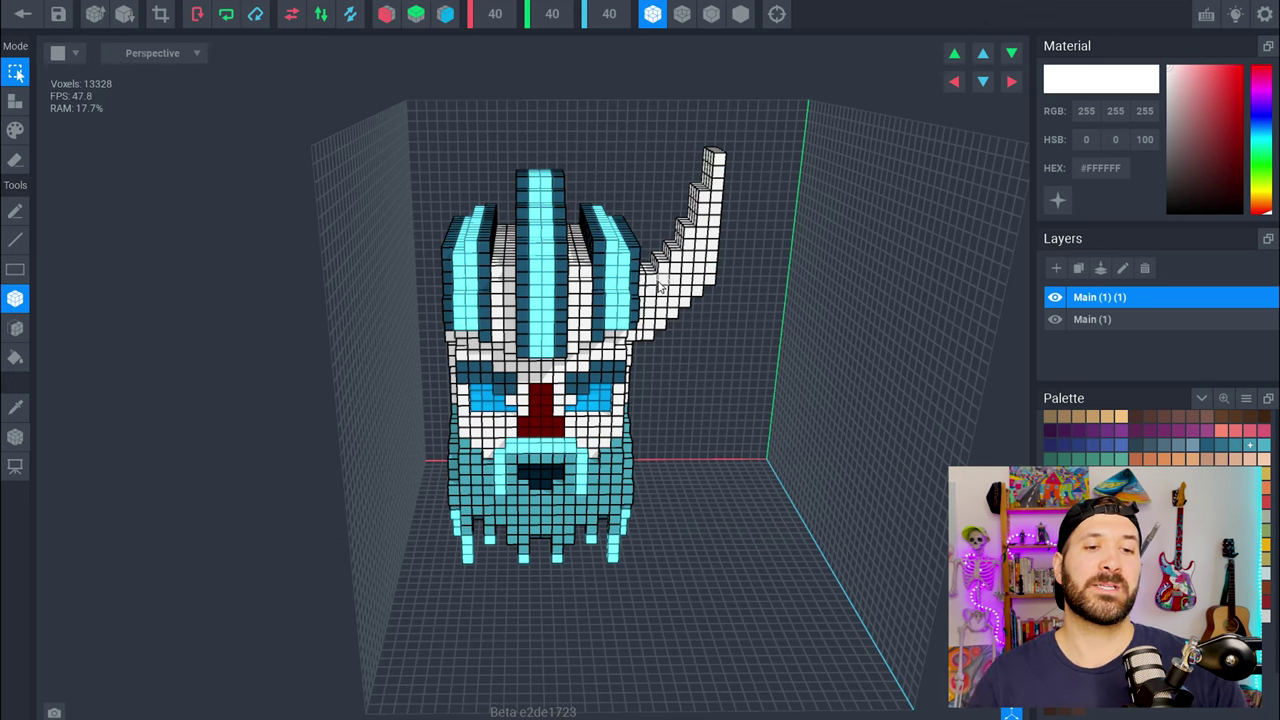
- Switch the camera projection to Orthographic with the flipped head in view
{"action": "mouse_move", "coordinate": [631, 277]}
{"action": "right_mouse_down"}
{"action": "mouse_move", "coordinate": [605, 283]}
{"action": "mouse_move", "coordinate": [621, 284]}
{"action": "right_mouse_up"}
{"action": "middle_click_drag", "start_coordinate": [583, 289], "coordinate": [668, 290]}
{"action": "right_click_drag", "start_coordinate": [590, 294], "coordinate": [623, 301]}
{"action": "left_click", "coordinate": [156, 56]}
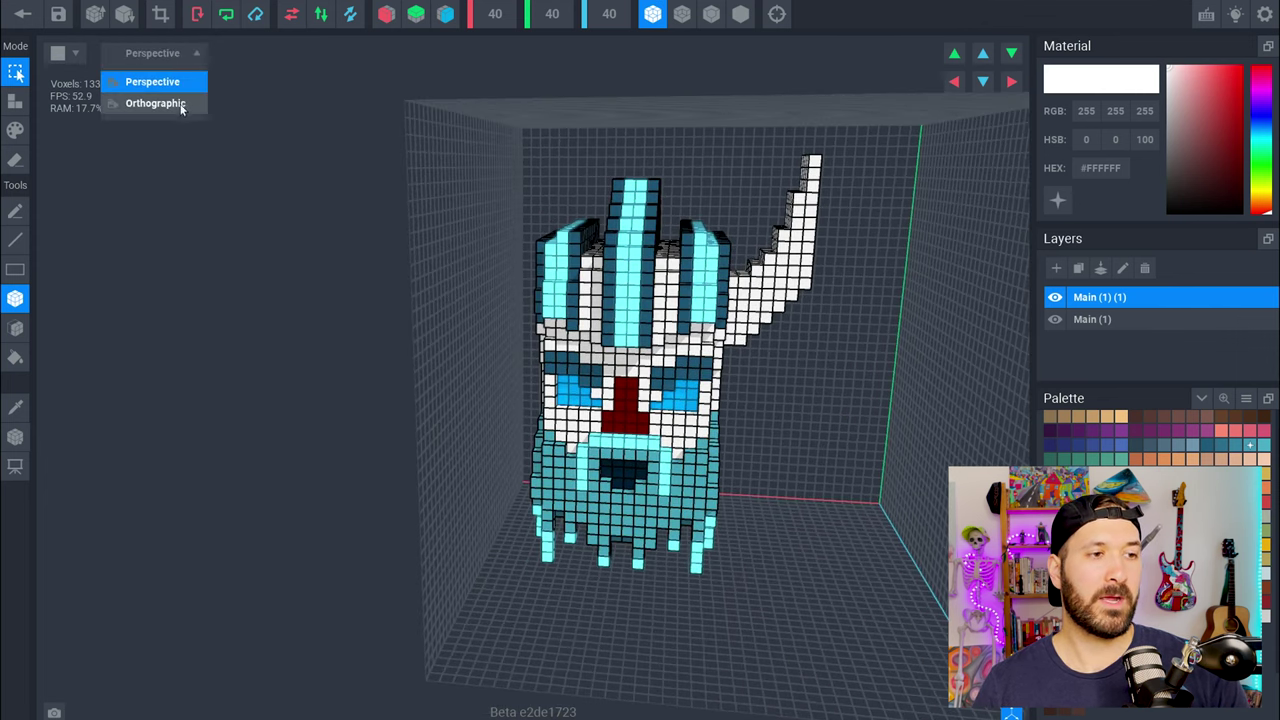
{"action": "left_click", "coordinate": [155, 103]}
- Erase the bulk of the duplicated head with the Rectangle tool in erase mode, keeping its horn
{"action": "left_click", "coordinate": [15, 160]}
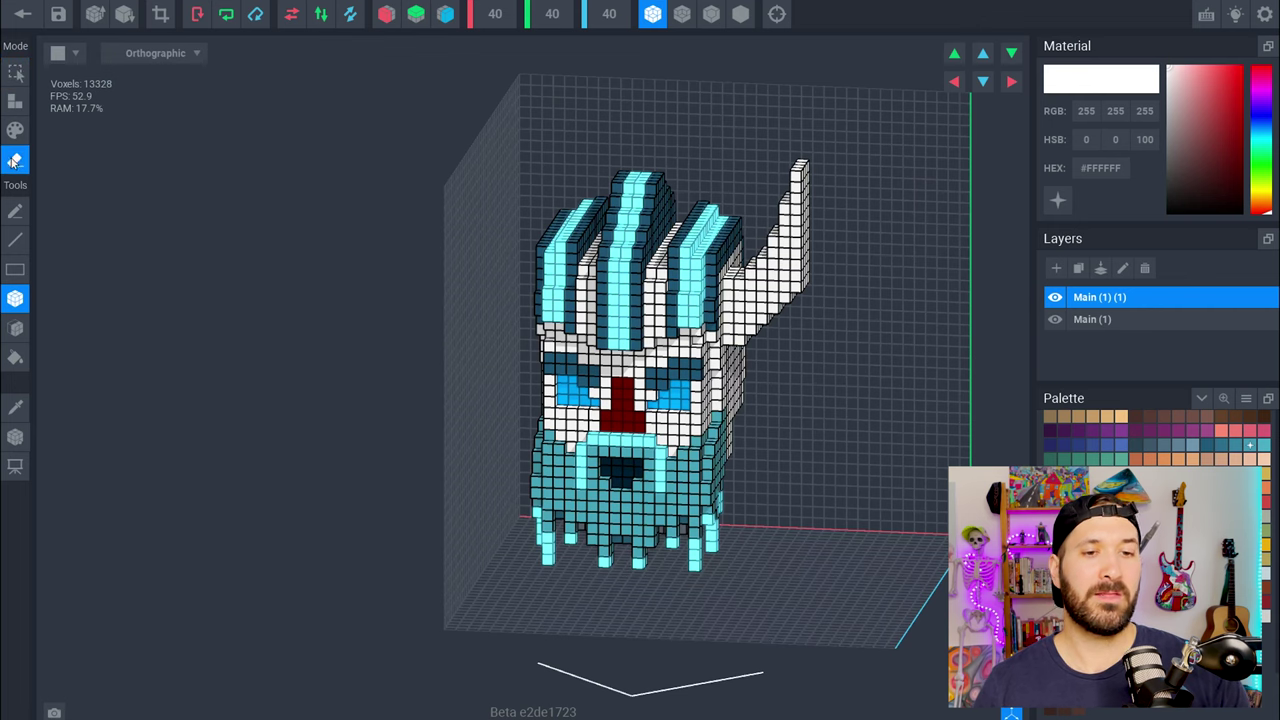
{"action": "left_click", "coordinate": [15, 269]}
{"action": "mouse_move", "coordinate": [593, 327]}
{"action": "left_mouse_down"}
{"action": "mouse_move", "coordinate": [612, 310]}
{"action": "mouse_move", "coordinate": [633, 348]}
{"action": "left_mouse_up"}
{"action": "mouse_move", "coordinate": [615, 358]}
{"action": "right_mouse_down"}
{"action": "mouse_move", "coordinate": [631, 346]}
{"action": "mouse_move", "coordinate": [543, 160]}
{"action": "right_mouse_up"}
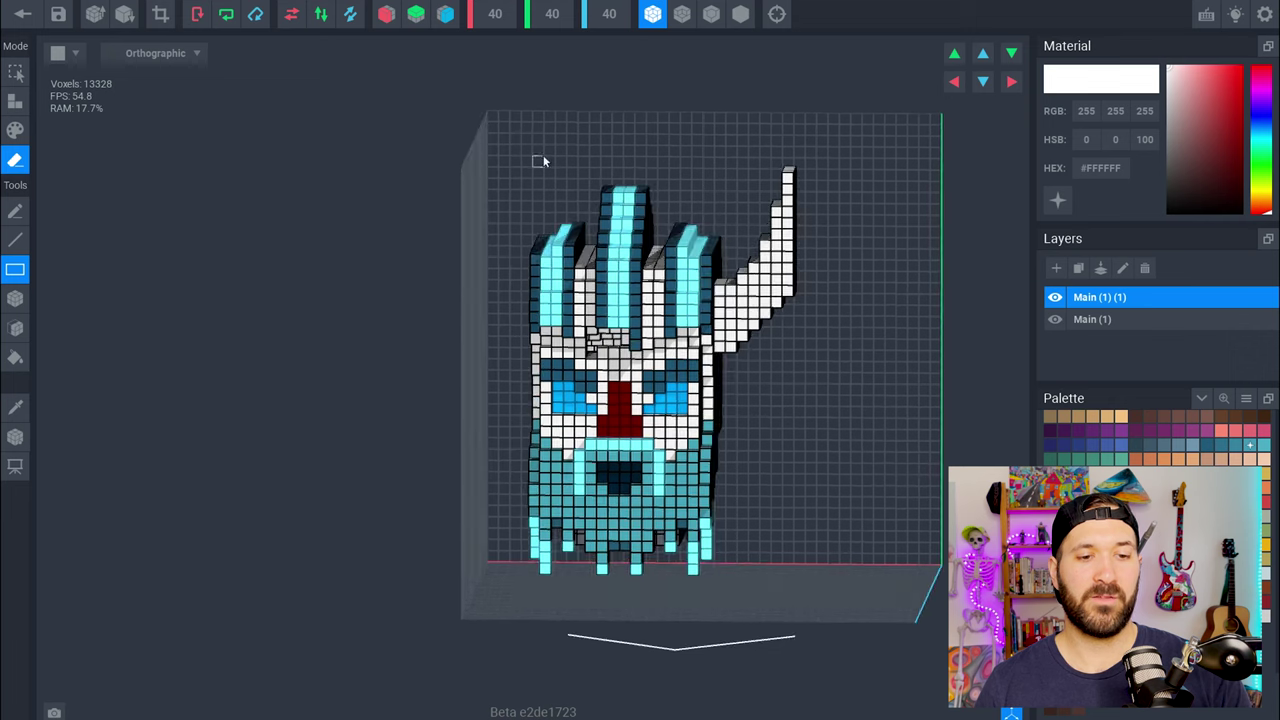
{"action": "mouse_move", "coordinate": [549, 250]}
{"action": "left_mouse_down"}
{"action": "mouse_move", "coordinate": [678, 529]}
{"action": "mouse_move", "coordinate": [688, 588]}
{"action": "left_mouse_up"}
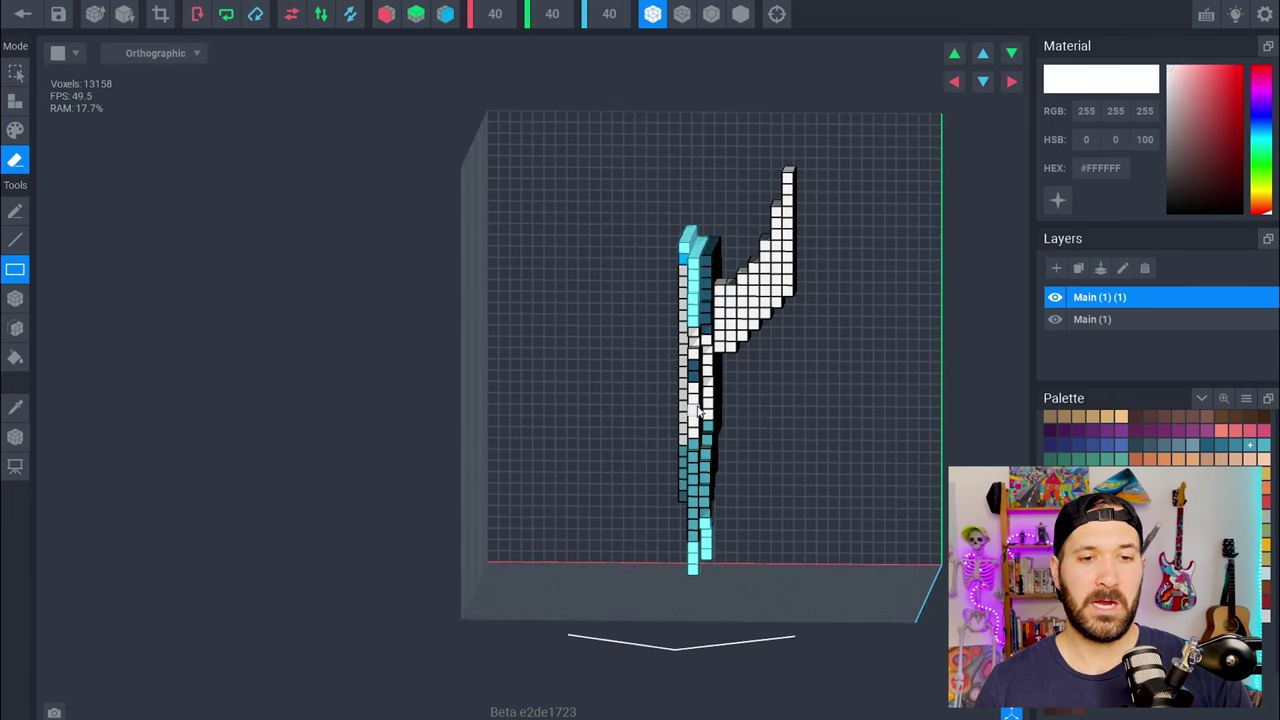
{"action": "middle_click_drag", "start_coordinate": [690, 406], "coordinate": [719, 400]}
{"action": "right_click_drag", "start_coordinate": [720, 587], "coordinate": [706, 346]}
{"action": "left_click_drag", "start_coordinate": [698, 194], "coordinate": [745, 552]}
{"action": "right_click_drag", "start_coordinate": [745, 340], "coordinate": [746, 327]}
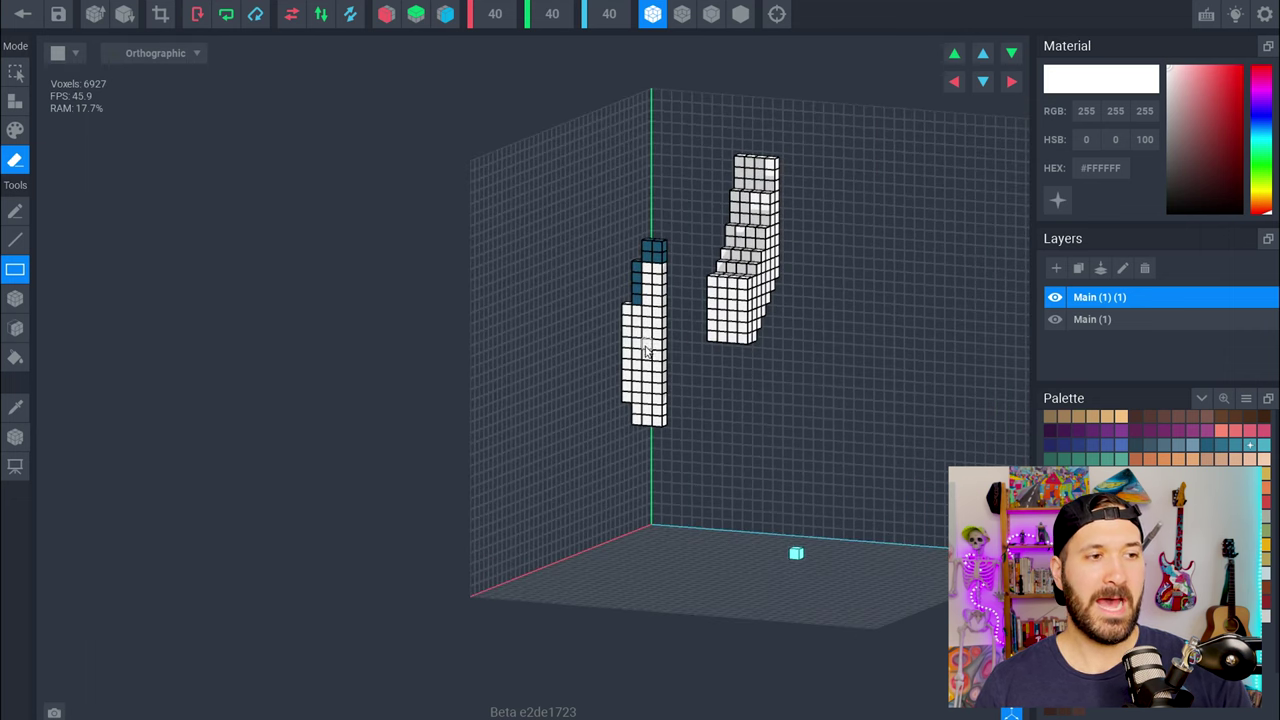
- Erase the leftover head fragments and stray voxels around the isolated horn with the Face tool
{"action": "left_click", "coordinate": [15, 299]}
{"action": "left_click", "coordinate": [15, 328]}
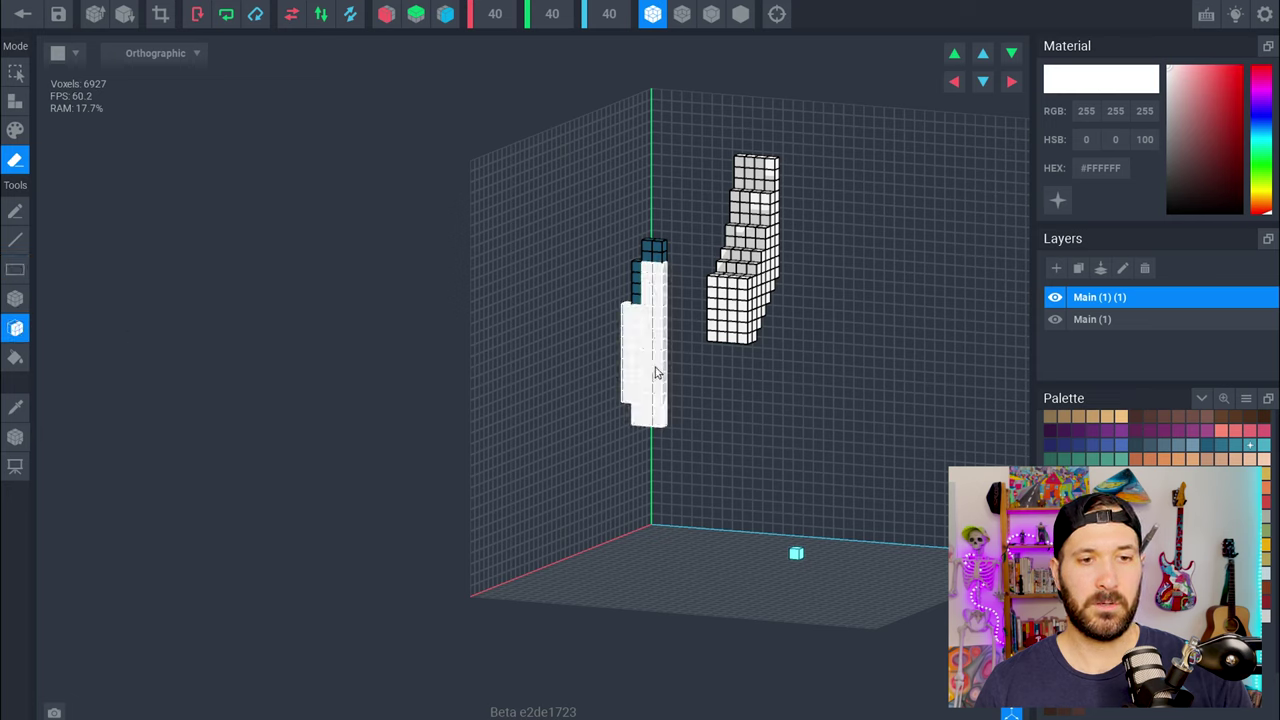
{"action": "left_click", "coordinate": [650, 370]}
{"action": "left_click", "coordinate": [652, 250]}
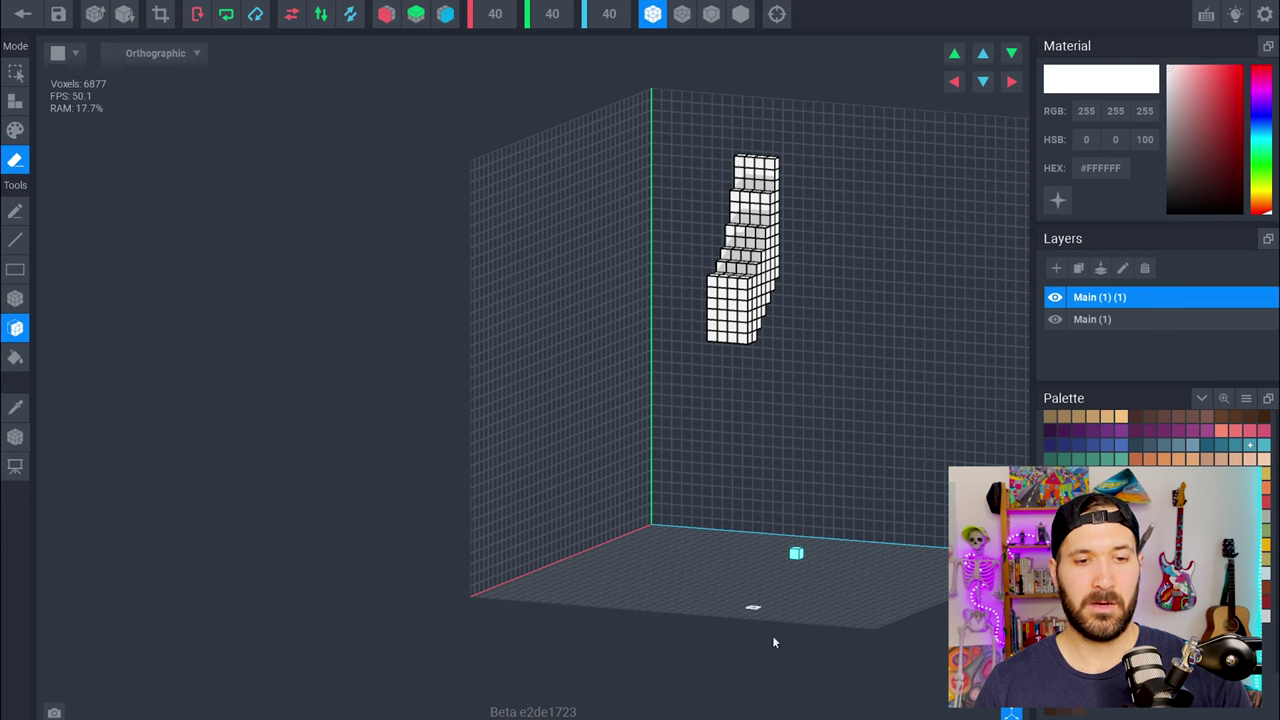
{"action": "right_click_drag", "start_coordinate": [756, 318], "coordinate": [733, 330]}
{"action": "left_click", "coordinate": [734, 332]}
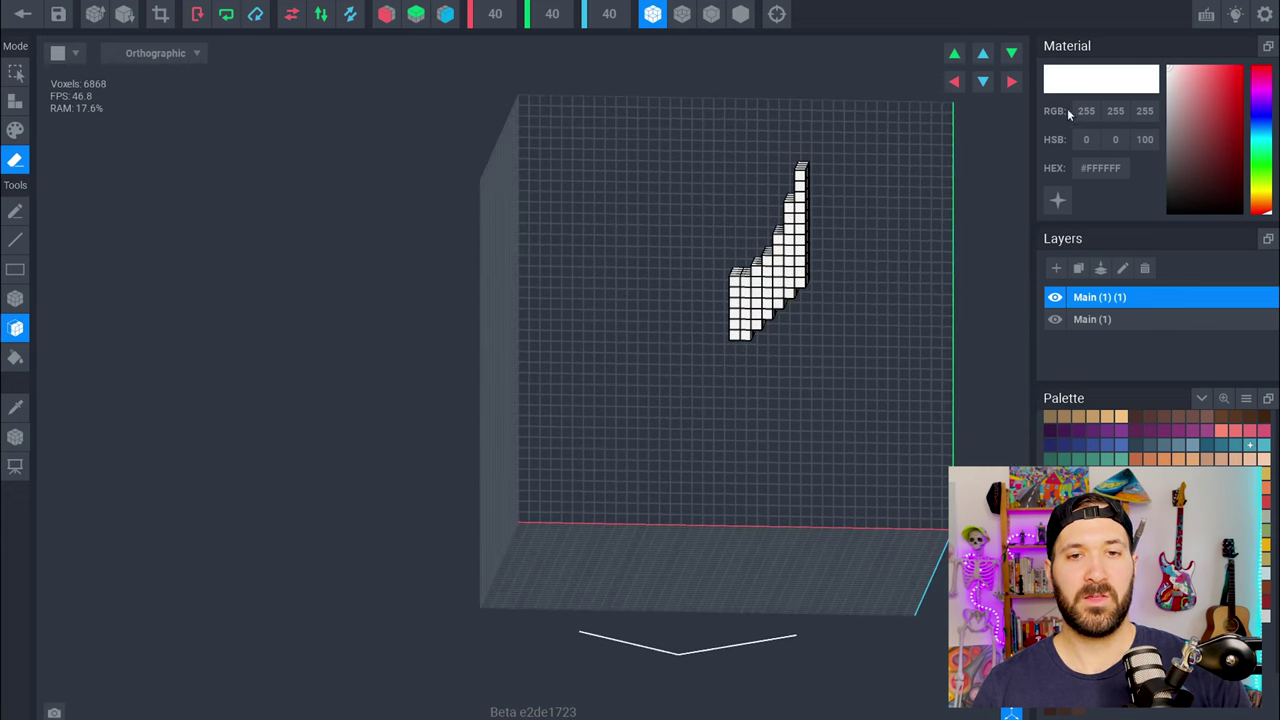
- Move the isolated horn outward along the red axis and show the original head layer again
{"action": "left_click", "coordinate": [1012, 82]}
{"action": "left_click", "coordinate": [955, 82]}
{"action": "left_click", "coordinate": [955, 82]}
{"action": "left_click", "coordinate": [955, 82]}
{"action": "left_click", "coordinate": [955, 82]}
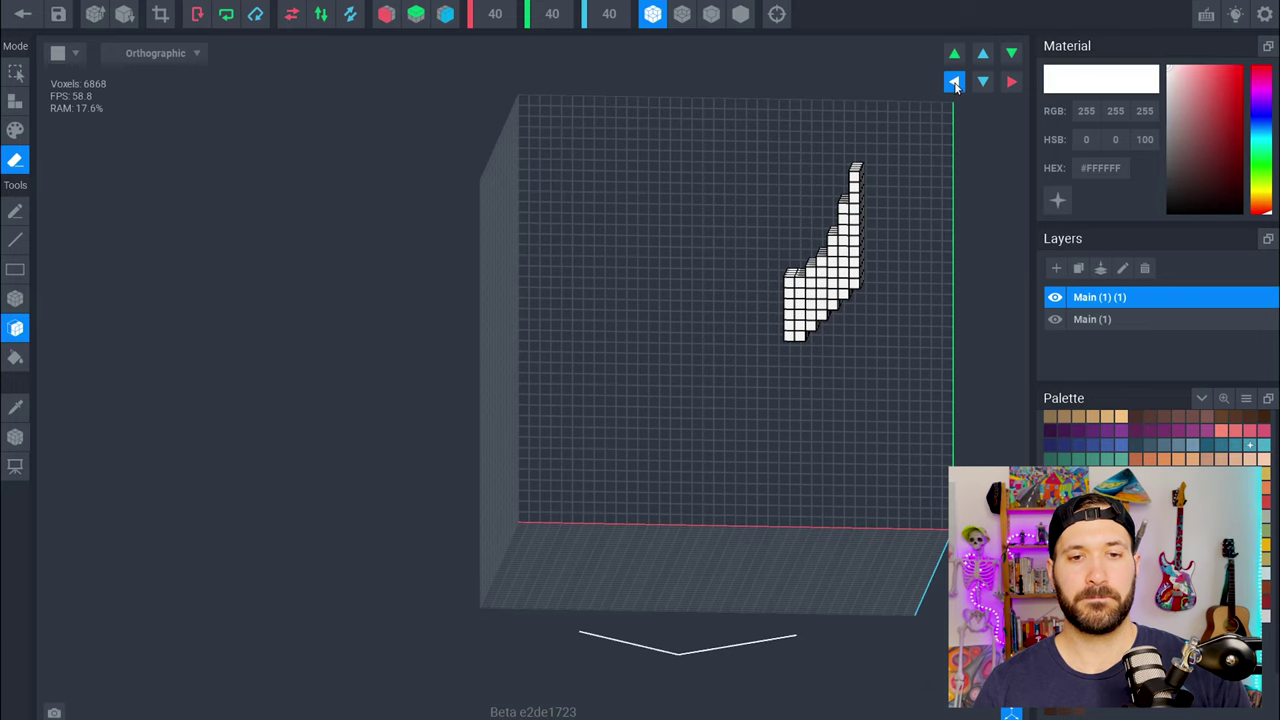
{"action": "left_click", "coordinate": [955, 84]}
{"action": "left_click", "coordinate": [955, 84]}
{"action": "left_click", "coordinate": [955, 84]}
{"action": "right_click_drag", "start_coordinate": [918, 334], "coordinate": [922, 318]}
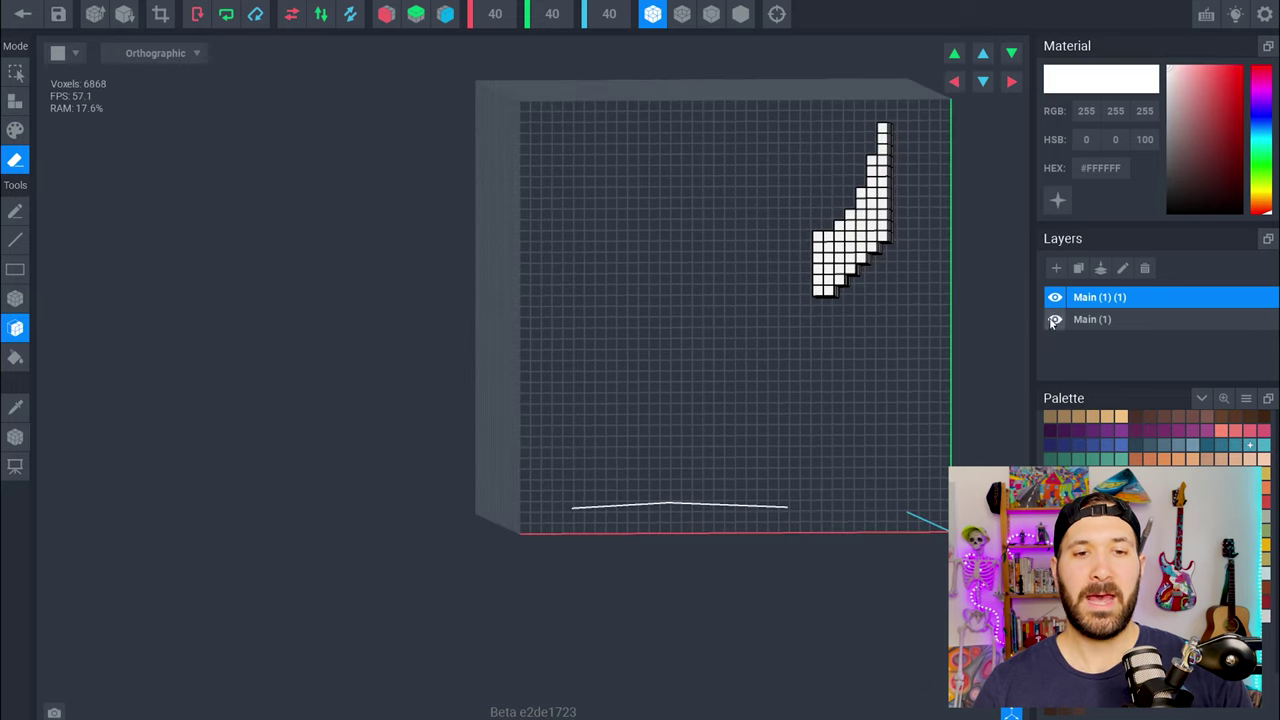
{"action": "left_click", "coordinate": [1055, 319]}
{"action": "mouse_move", "coordinate": [806, 288]}
{"action": "right_mouse_down"}
{"action": "mouse_move", "coordinate": [800, 272]}
{"action": "mouse_move", "coordinate": [810, 288]}
{"action": "mouse_move", "coordinate": [786, 290]}
{"action": "mouse_move", "coordinate": [811, 288]}
{"action": "right_mouse_up"}
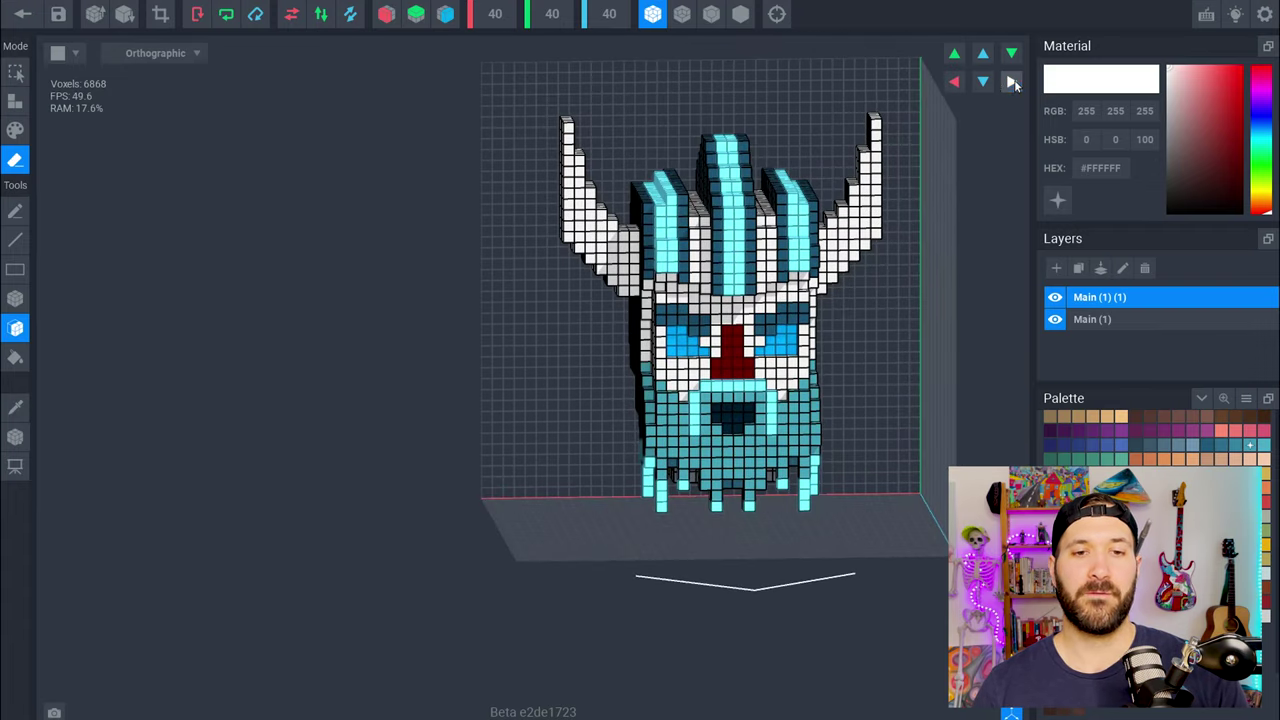
- Nudge the horn along the red axis until it sits flush against the helmet, matching the opposite horn
{"action": "left_click", "coordinate": [955, 82]}
{"action": "left_click", "coordinate": [955, 82]}
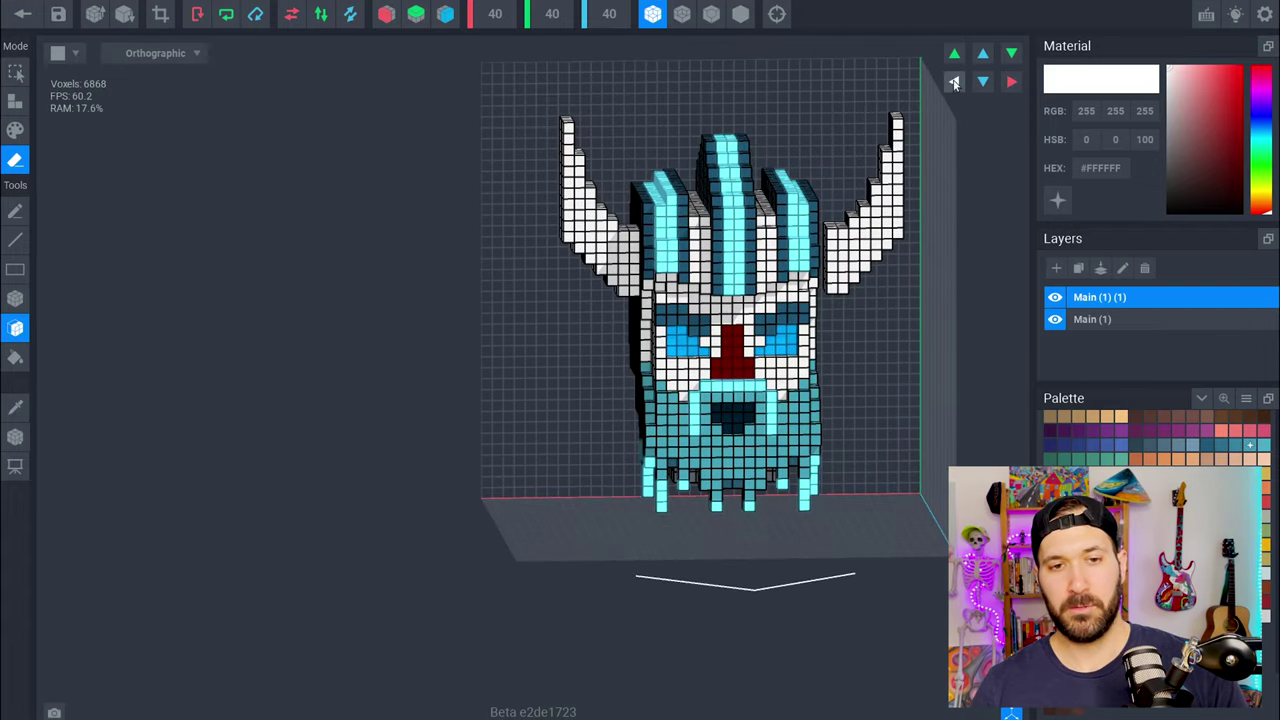
{"action": "left_click", "coordinate": [1011, 83]}
{"action": "right_click_drag", "start_coordinate": [890, 151], "coordinate": [881, 153]}
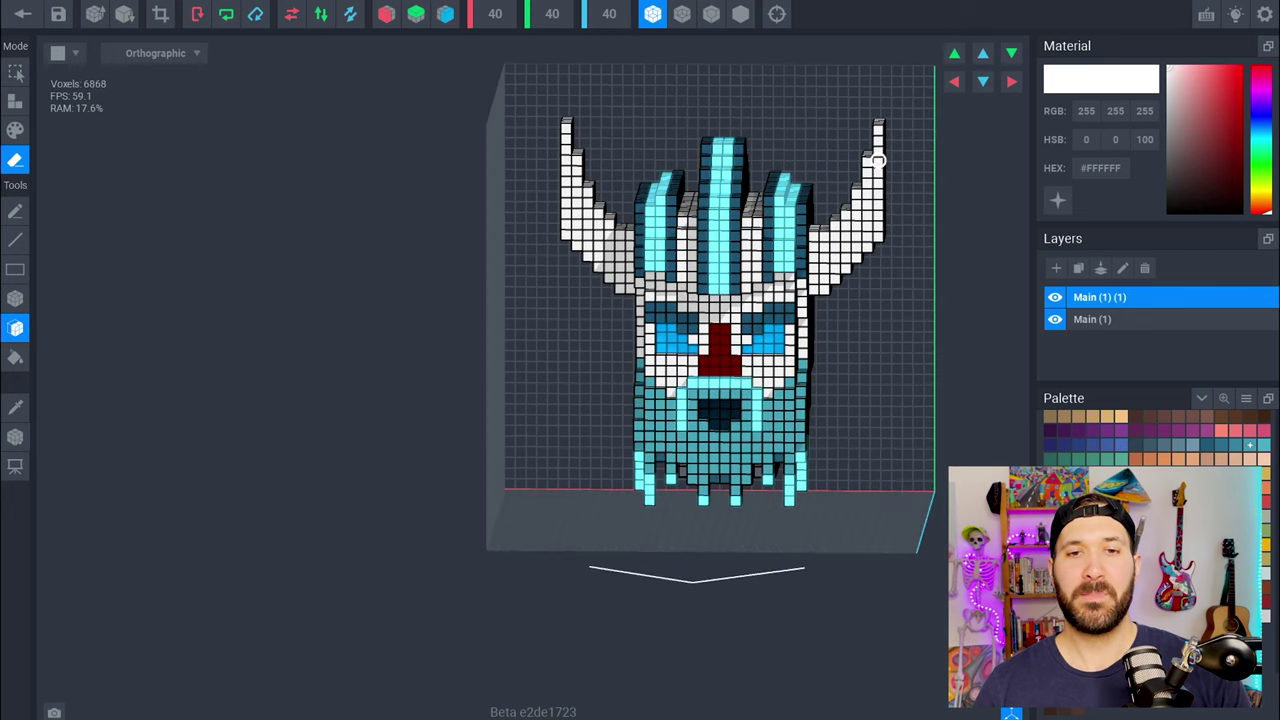
{"action": "left_click", "coordinate": [955, 82]}
{"action": "left_click", "coordinate": [955, 82]}
{"action": "left_click", "coordinate": [1015, 83]}
{"action": "left_click", "coordinate": [1020, 87]}
{"action": "right_click_drag", "start_coordinate": [873, 178], "coordinate": [855, 156]}
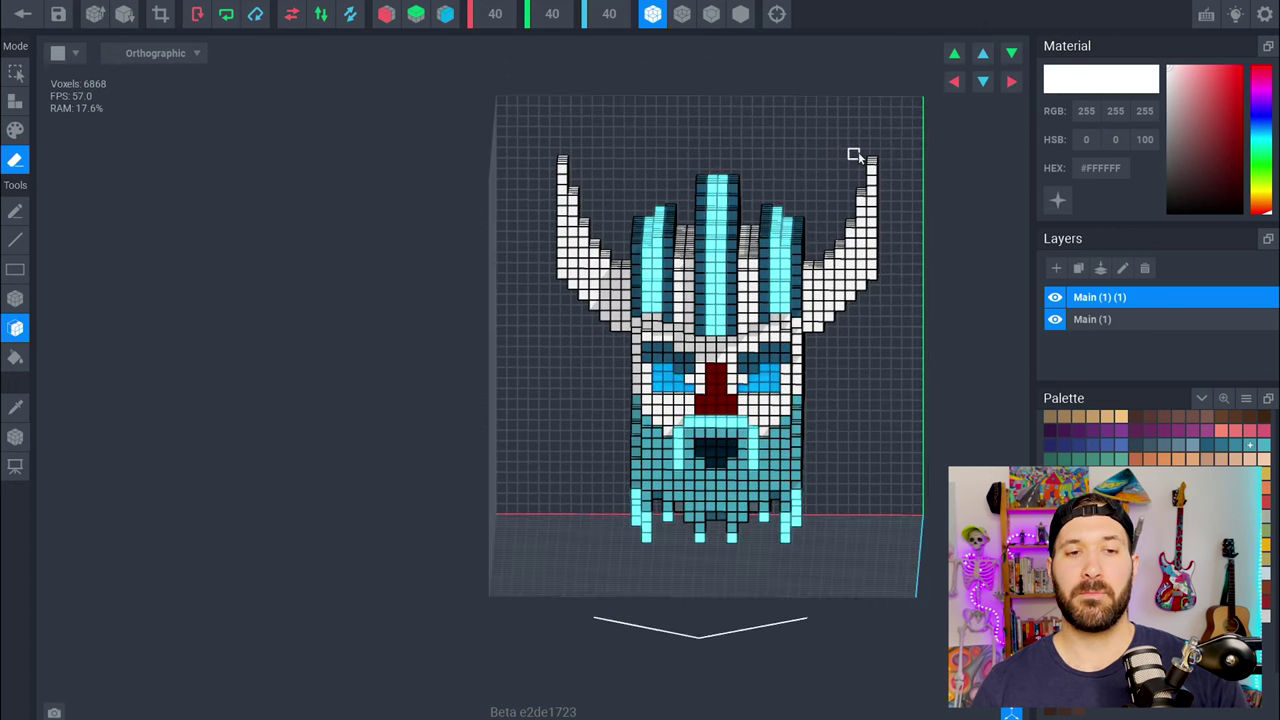
{"action": "mouse_move", "coordinate": [855, 206]}
{"action": "right_mouse_down"}
{"action": "mouse_move", "coordinate": [840, 211]}
{"action": "mouse_move", "coordinate": [849, 201]}
{"action": "right_mouse_up"}
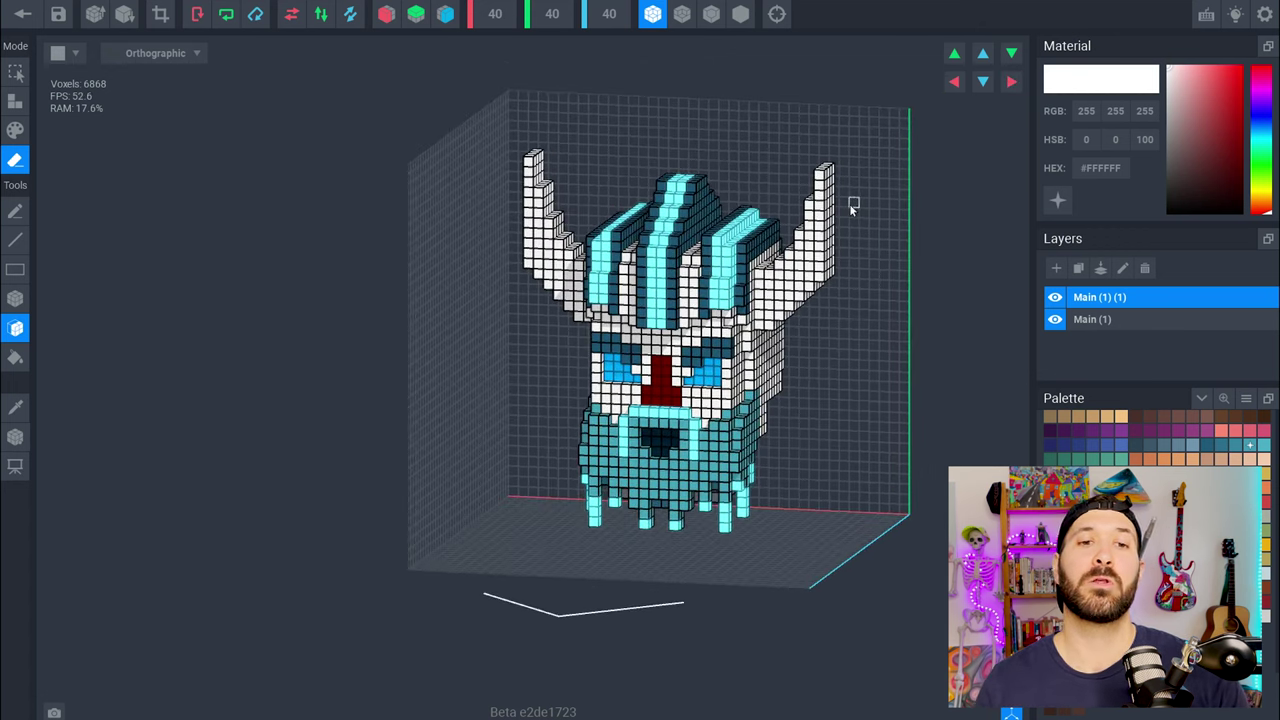
{"action": "mouse_move", "coordinate": [843, 220]}
{"action": "right_mouse_down"}
{"action": "mouse_move", "coordinate": [823, 231]}
{"action": "mouse_move", "coordinate": [860, 209]}
{"action": "mouse_move", "coordinate": [844, 228]}
{"action": "right_mouse_up"}
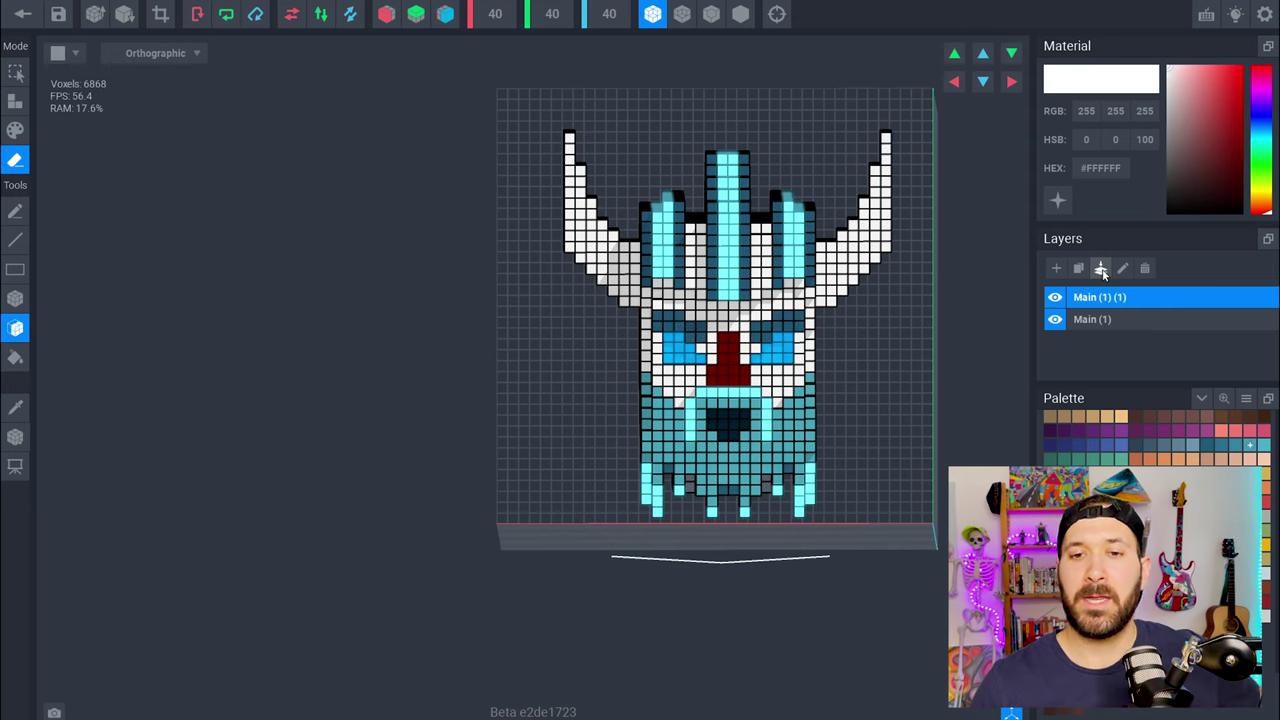
- Merge the horn layer with the head layer and shift the combined model one voxel along the red axis to center it
{"action": "left_click", "coordinate": [1101, 270]}
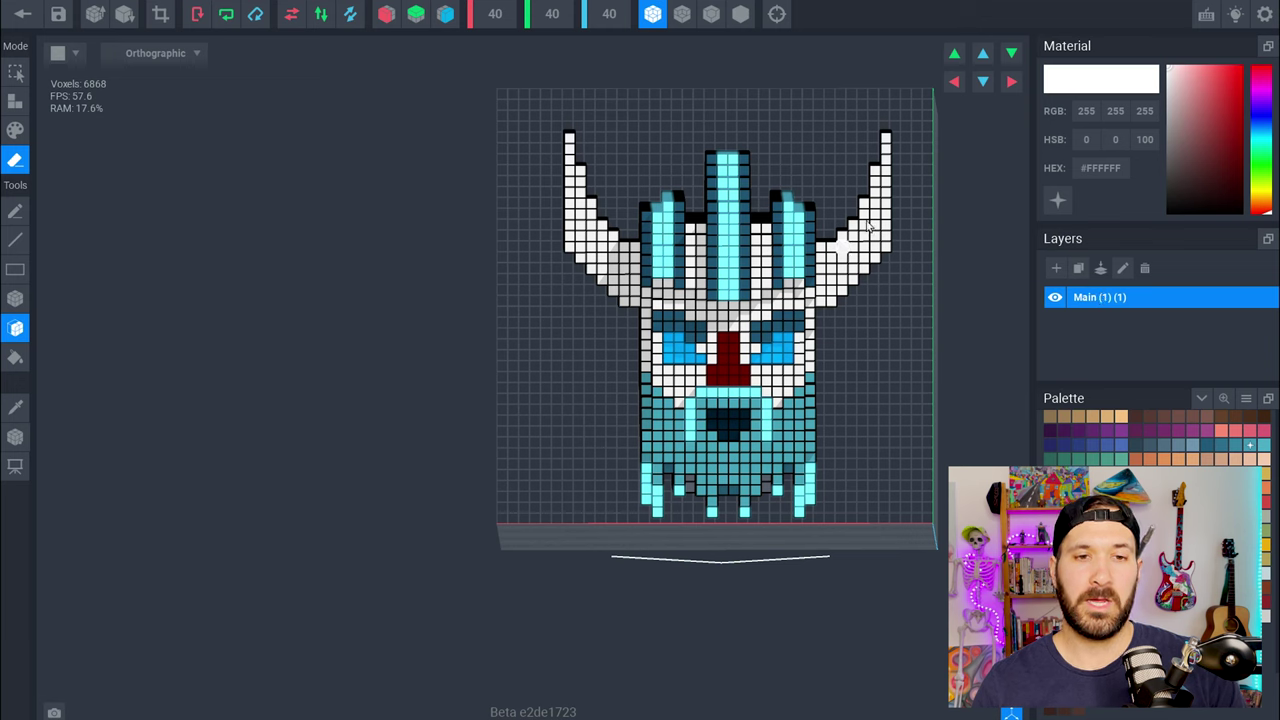
{"action": "left_click", "coordinate": [953, 80]}
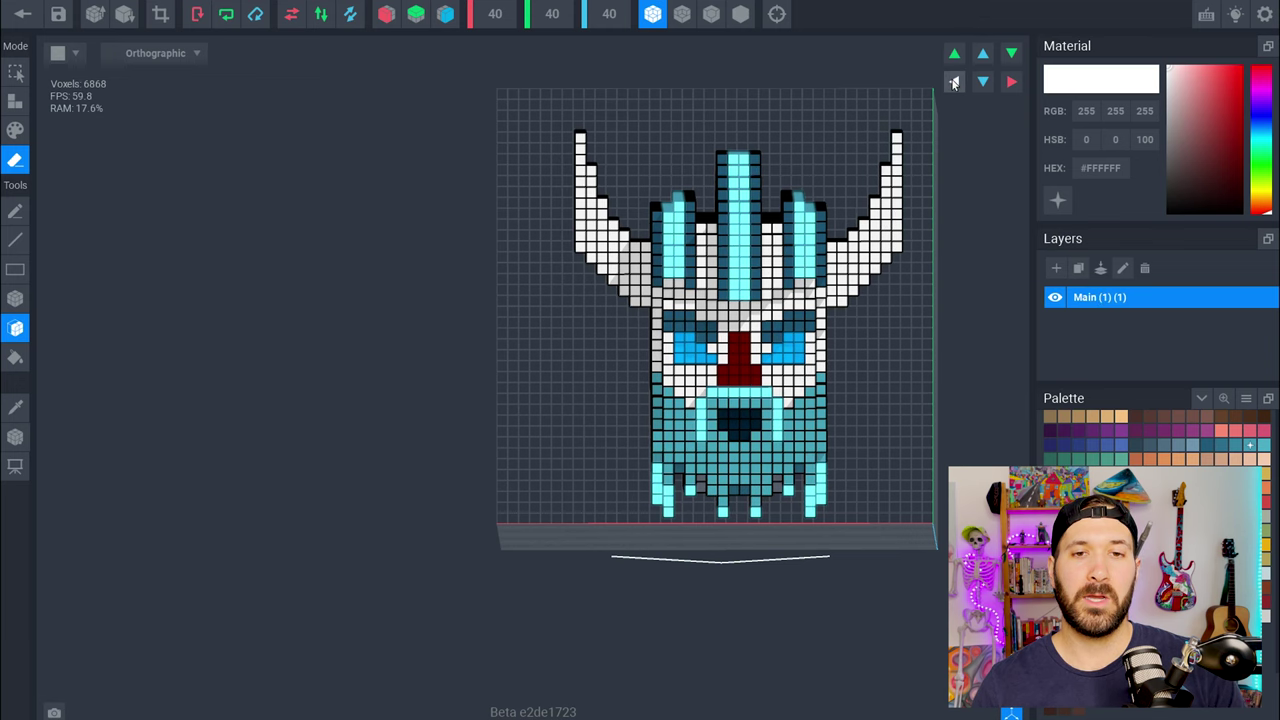
{"action": "triple_click", "coordinate": [1008, 79]}
{"action": "left_click", "coordinate": [956, 83]}
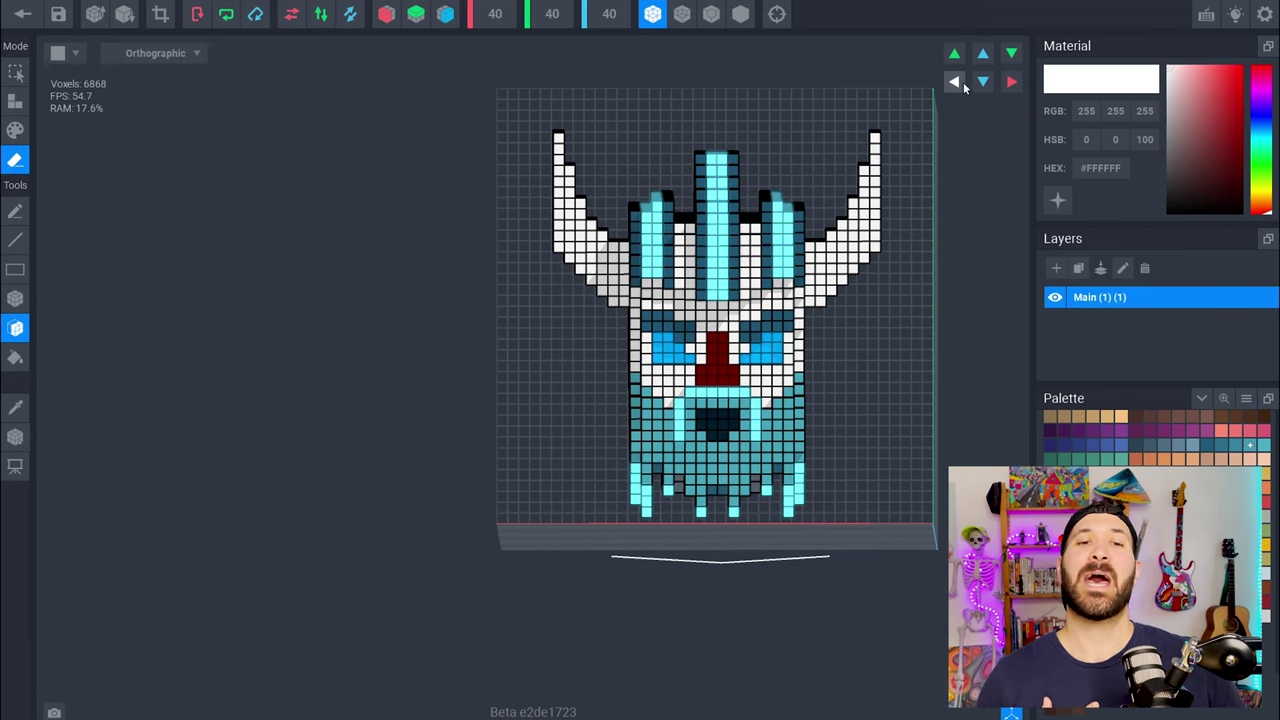